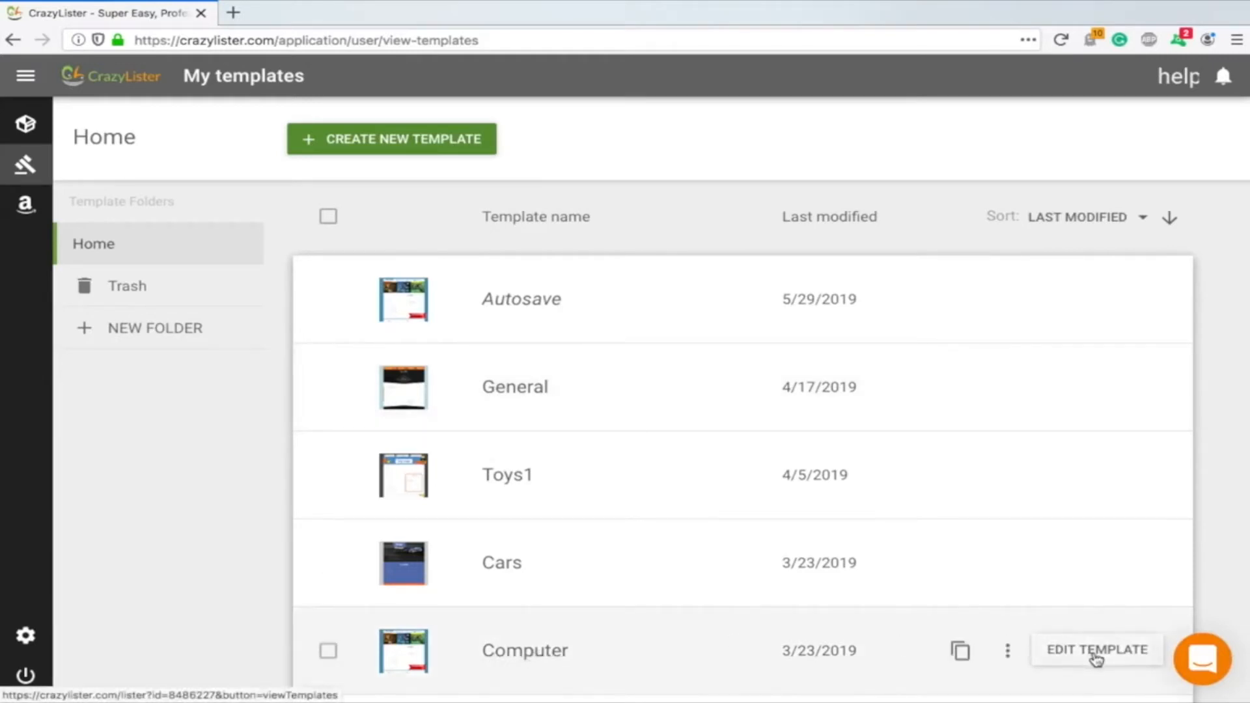
# Start a new template and browse the available design themes, then return to the templates list
pyautogui.click(356, 142)
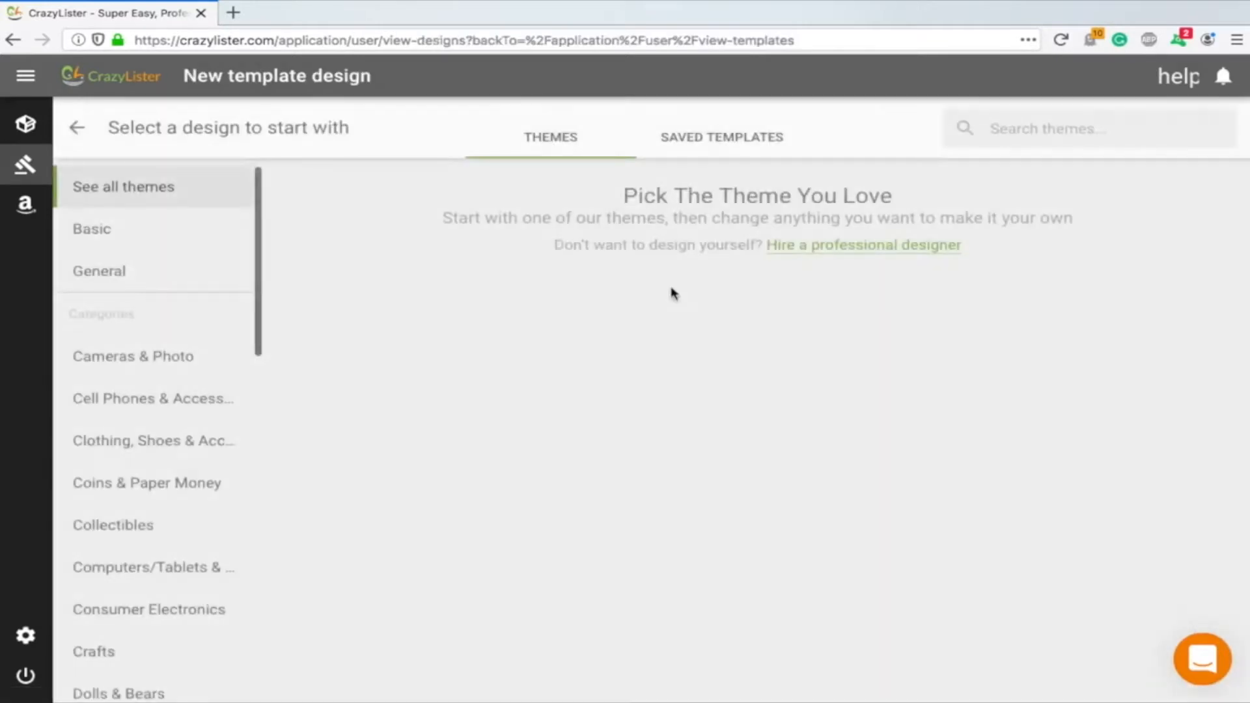
pyautogui.scroll(-9, 912, 416)
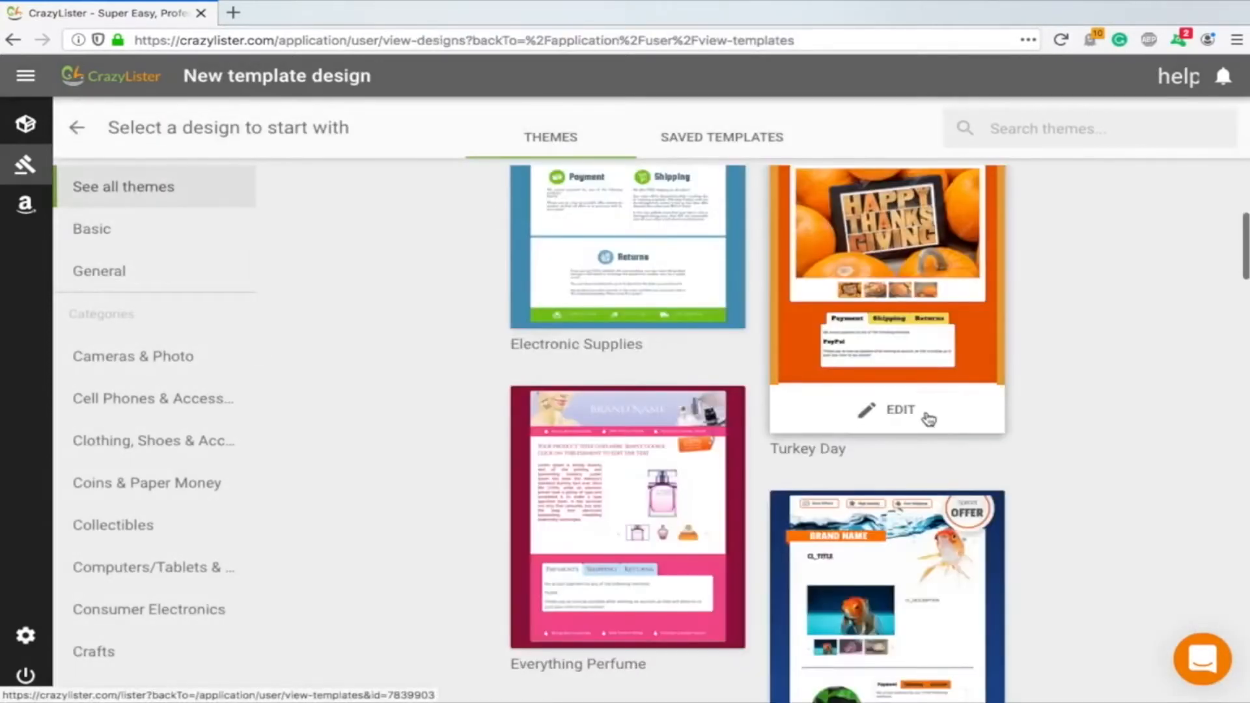
pyautogui.scroll(-10, 884, 440)
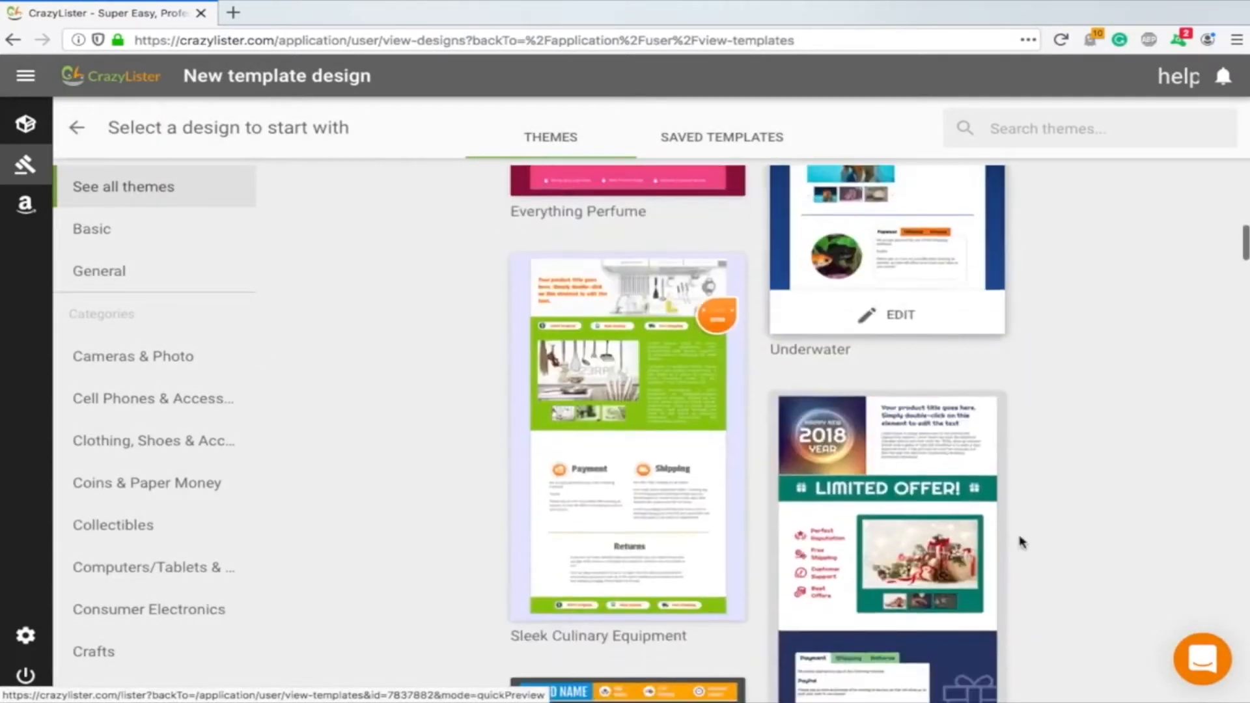
pyautogui.scroll(-12, 894, 330)
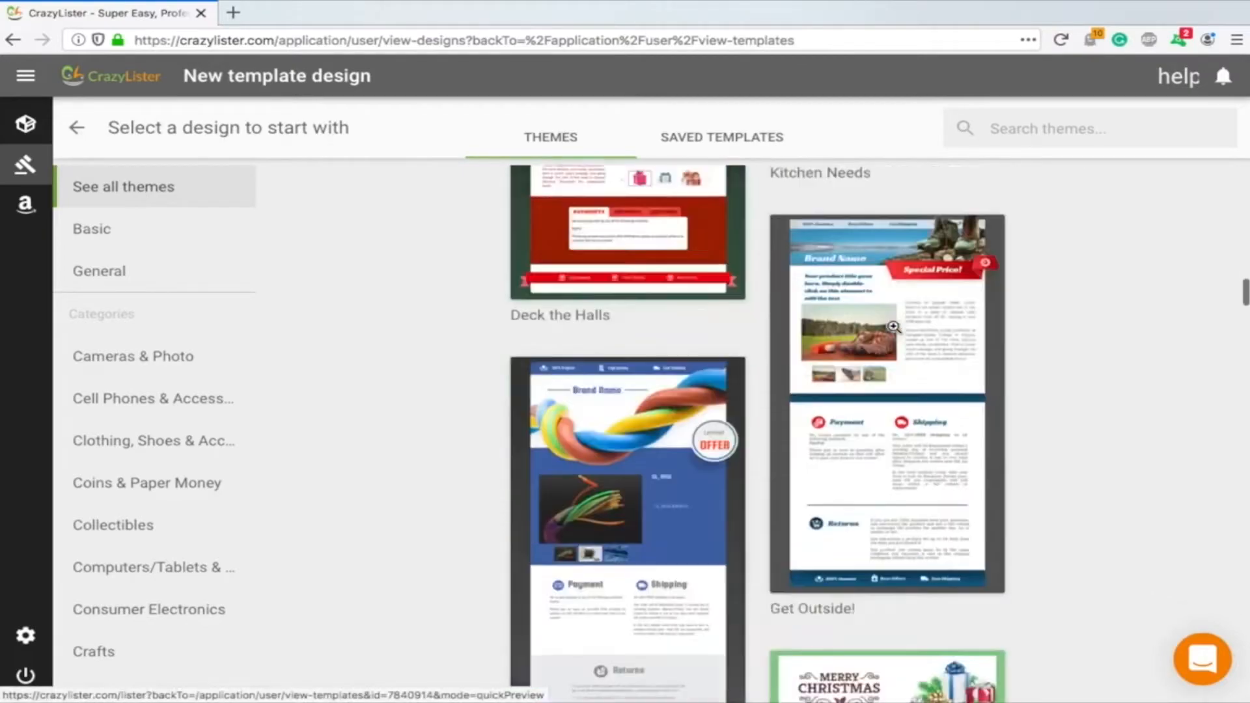
pyautogui.scroll(-12, 893, 328)
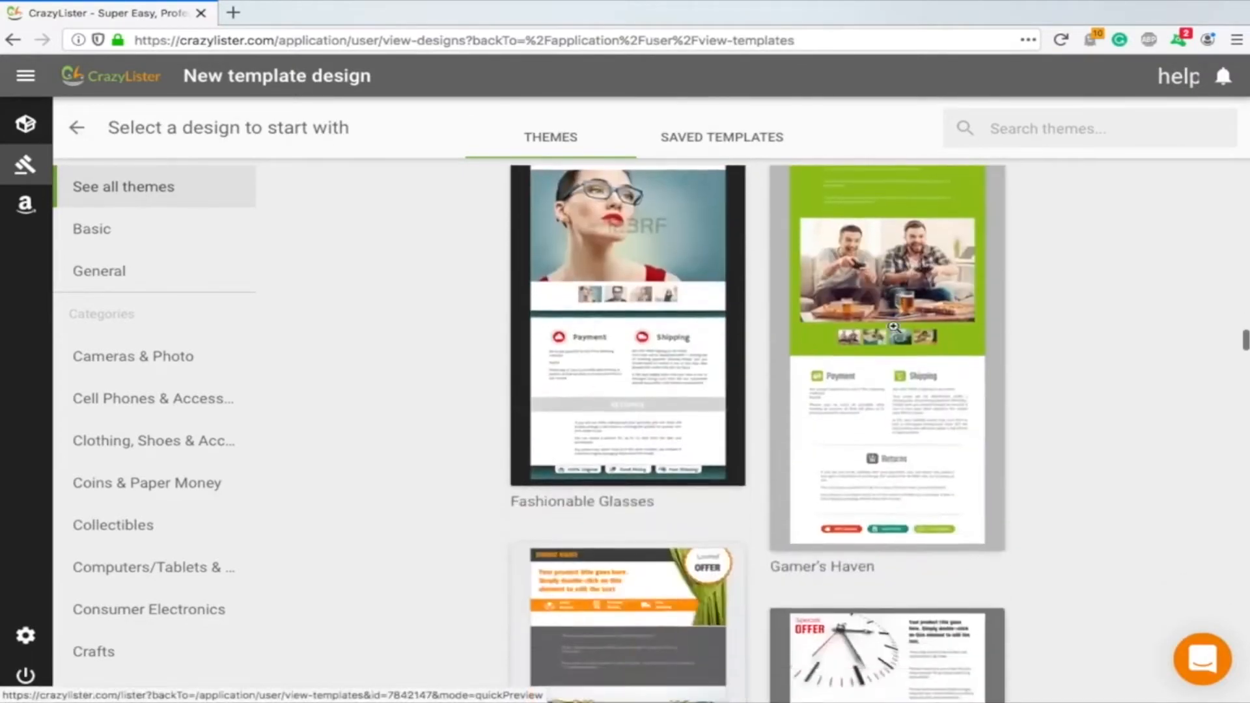
pyautogui.scroll(-12, 893, 331)
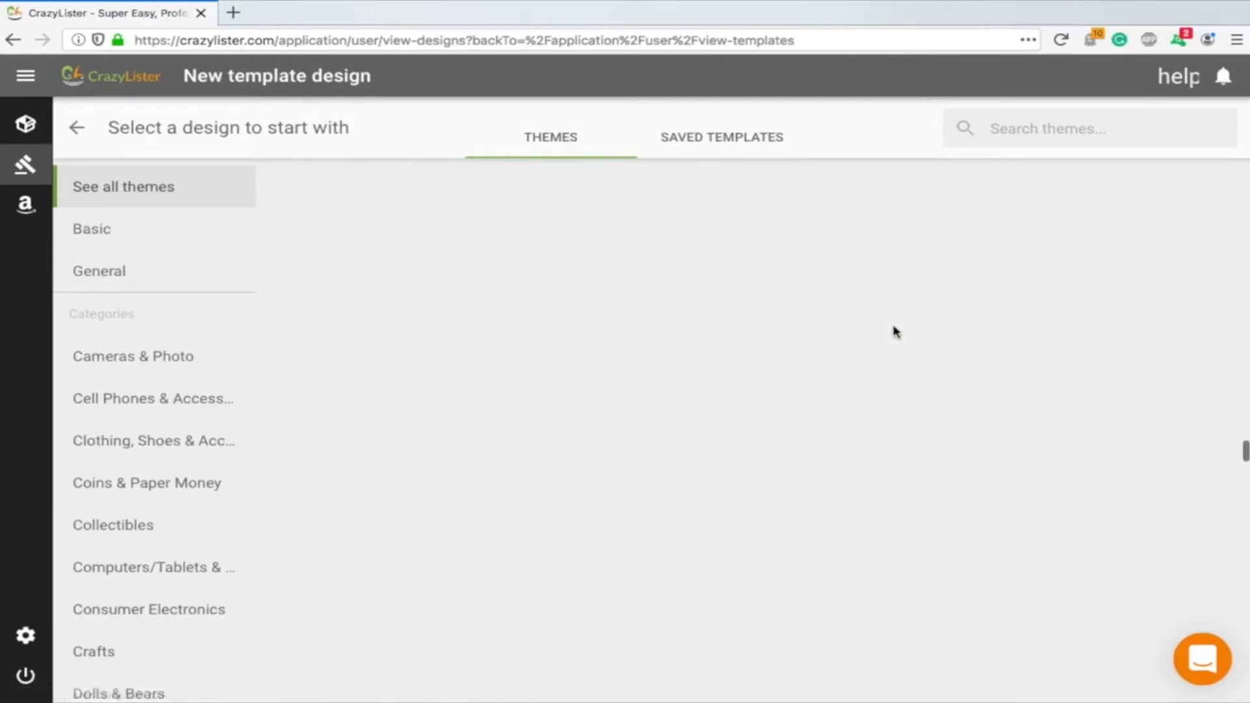
pyautogui.scroll(15, 894, 327)
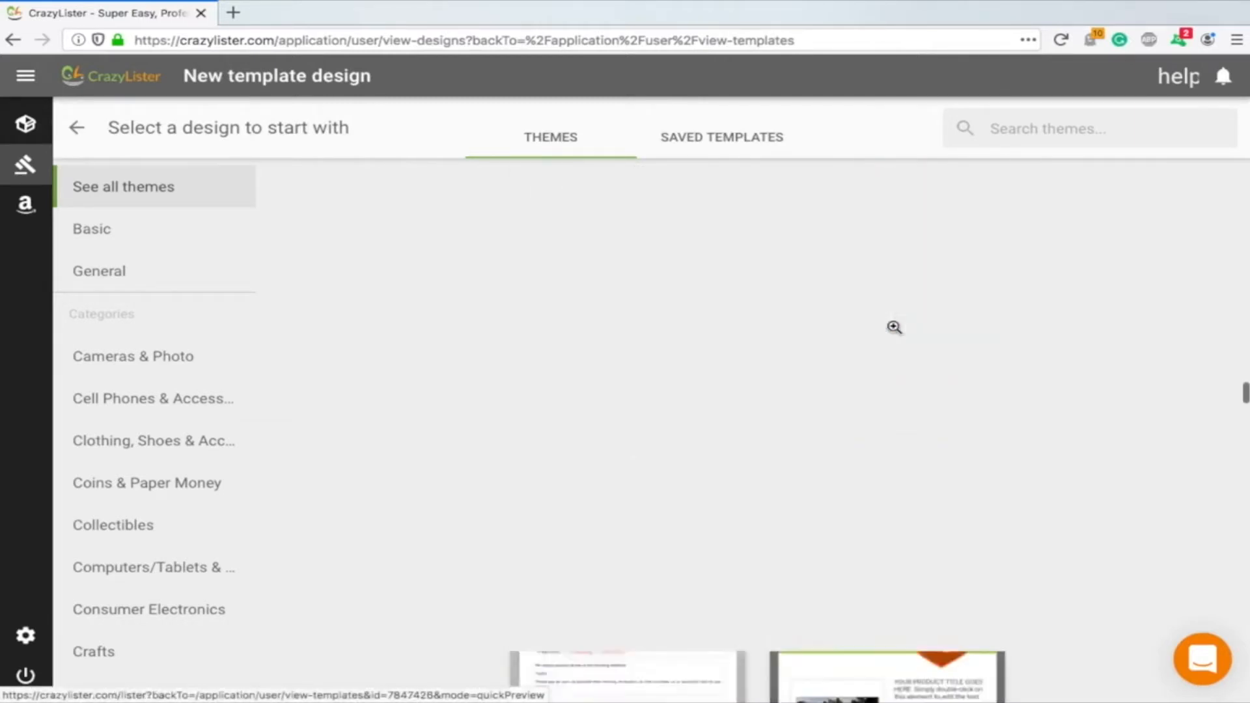
pyautogui.scroll(3, 894, 327)
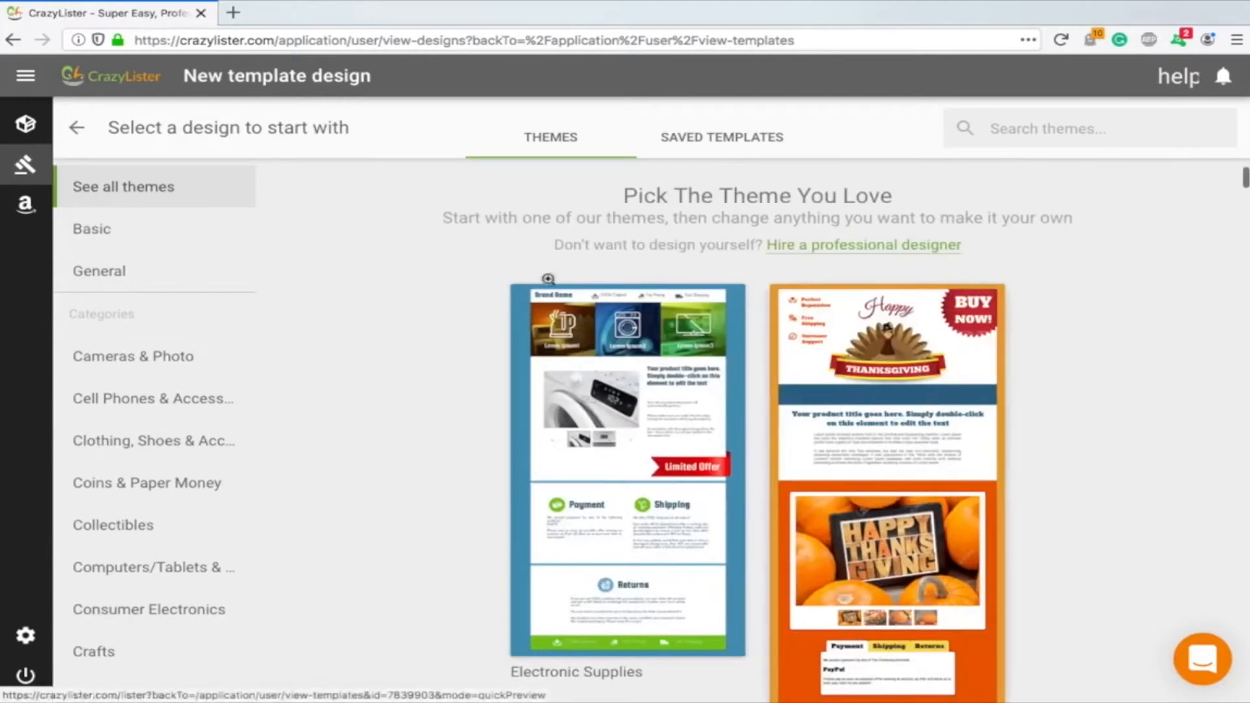
pyautogui.click(77, 128)
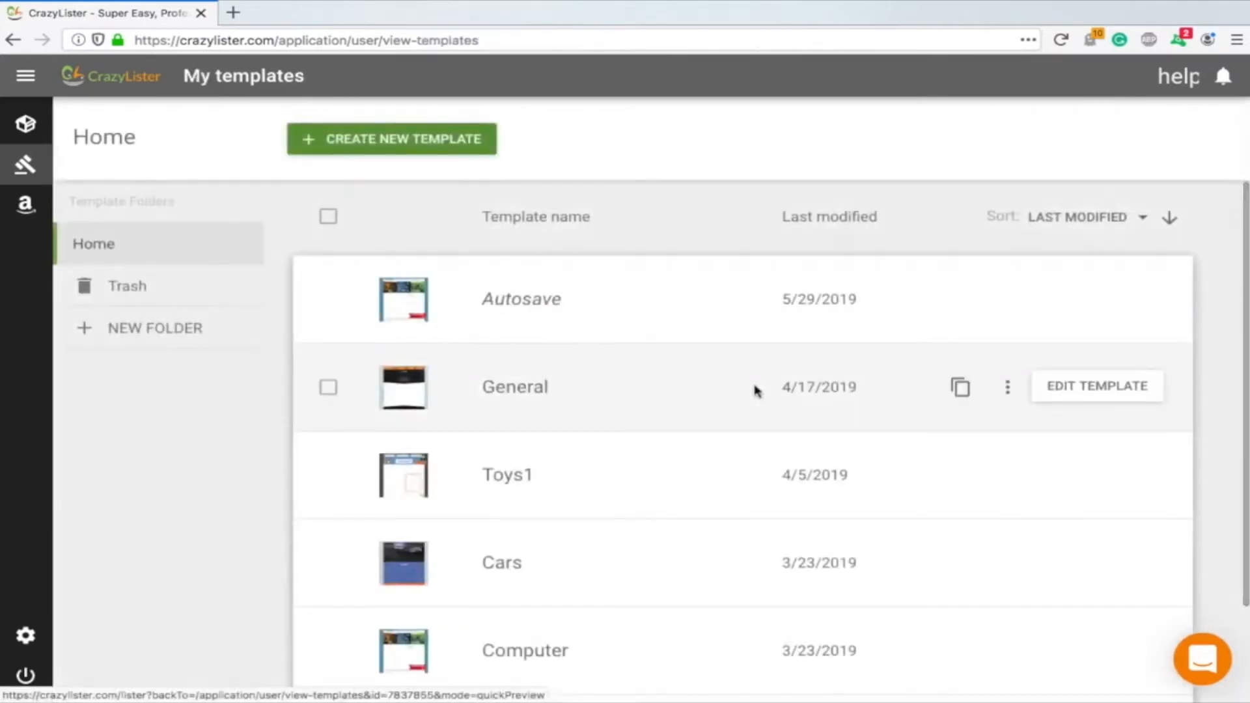
# Open the Computer template in the editor and review its sections from top to bottom
pyautogui.scroll(-2, 753, 391)
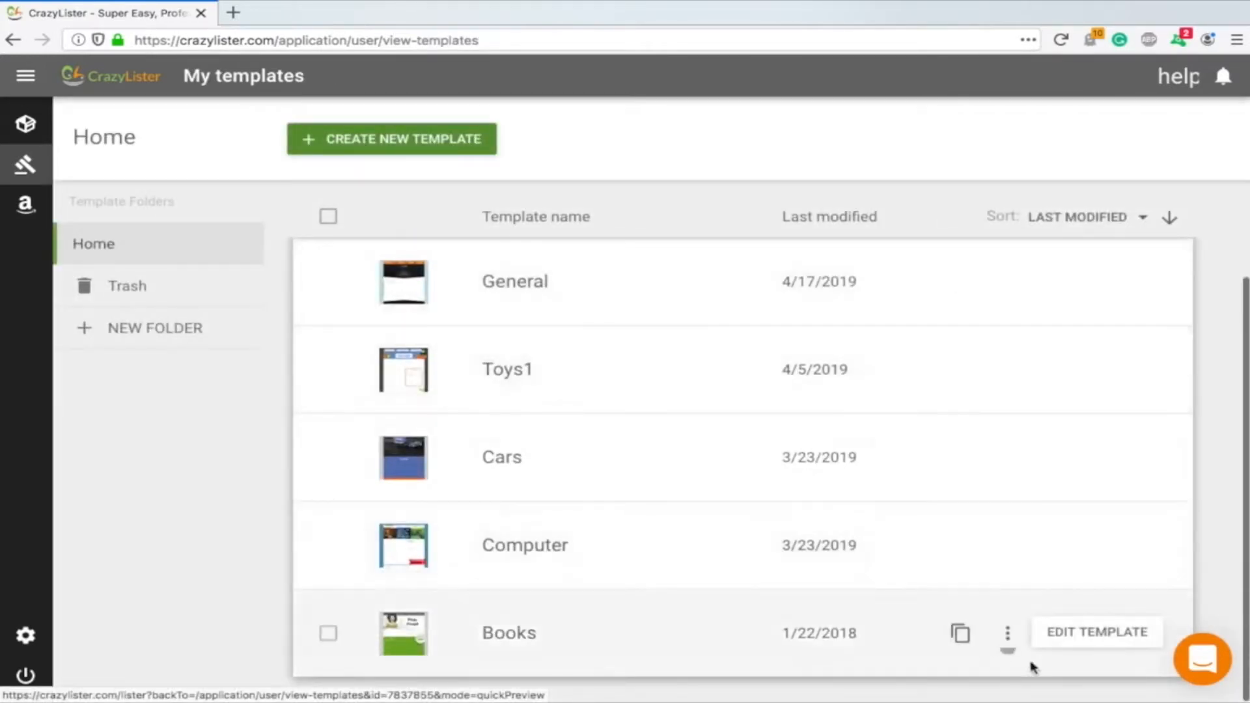
pyautogui.click(1106, 550)
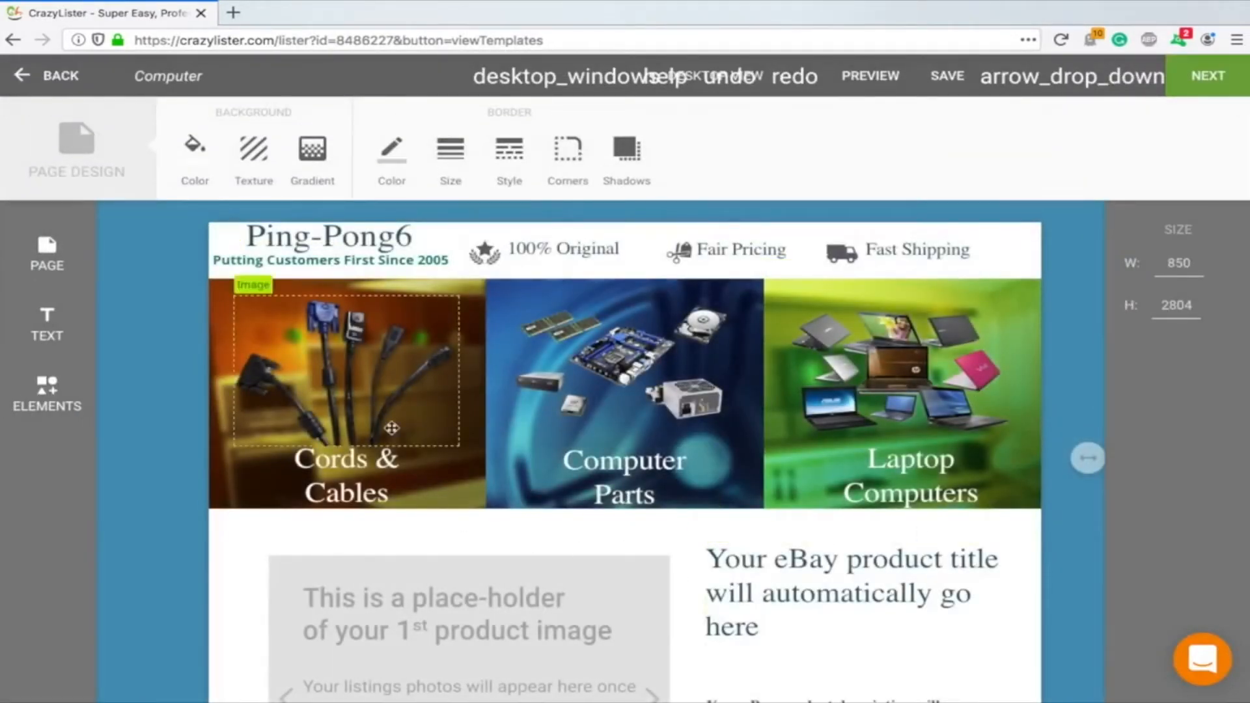
pyautogui.scroll(-3, 898, 417)
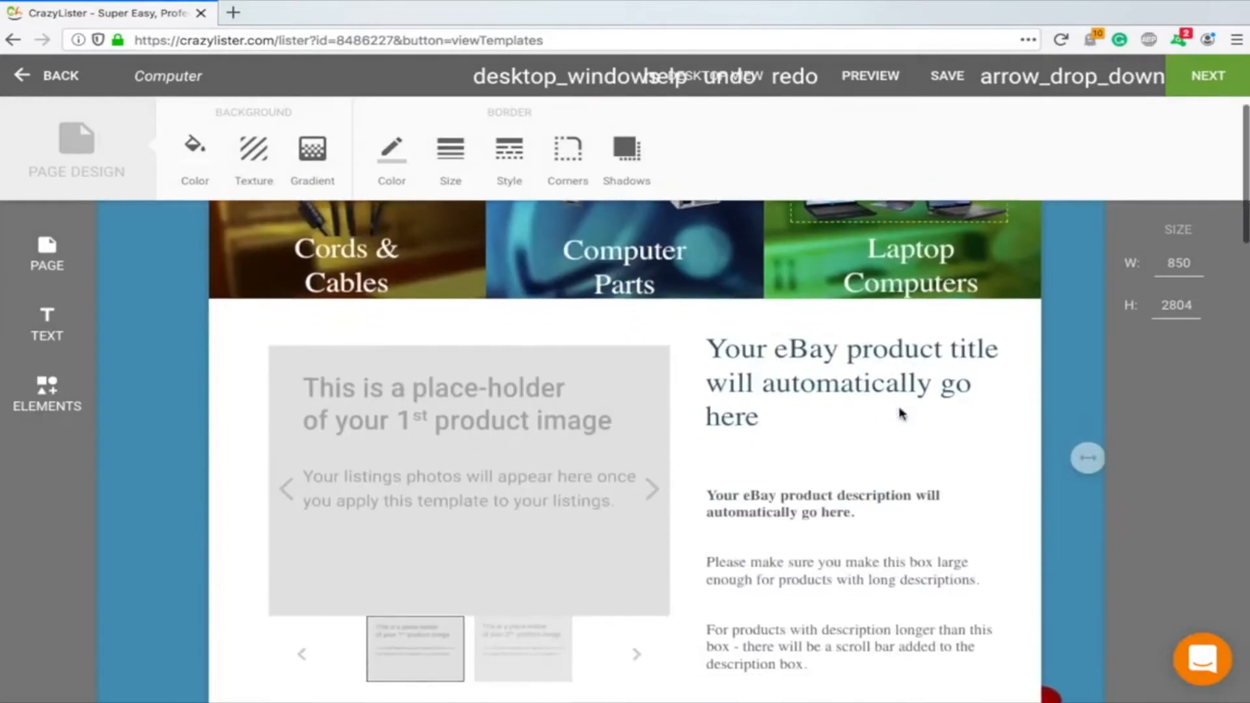
pyautogui.scroll(-8, 892, 459)
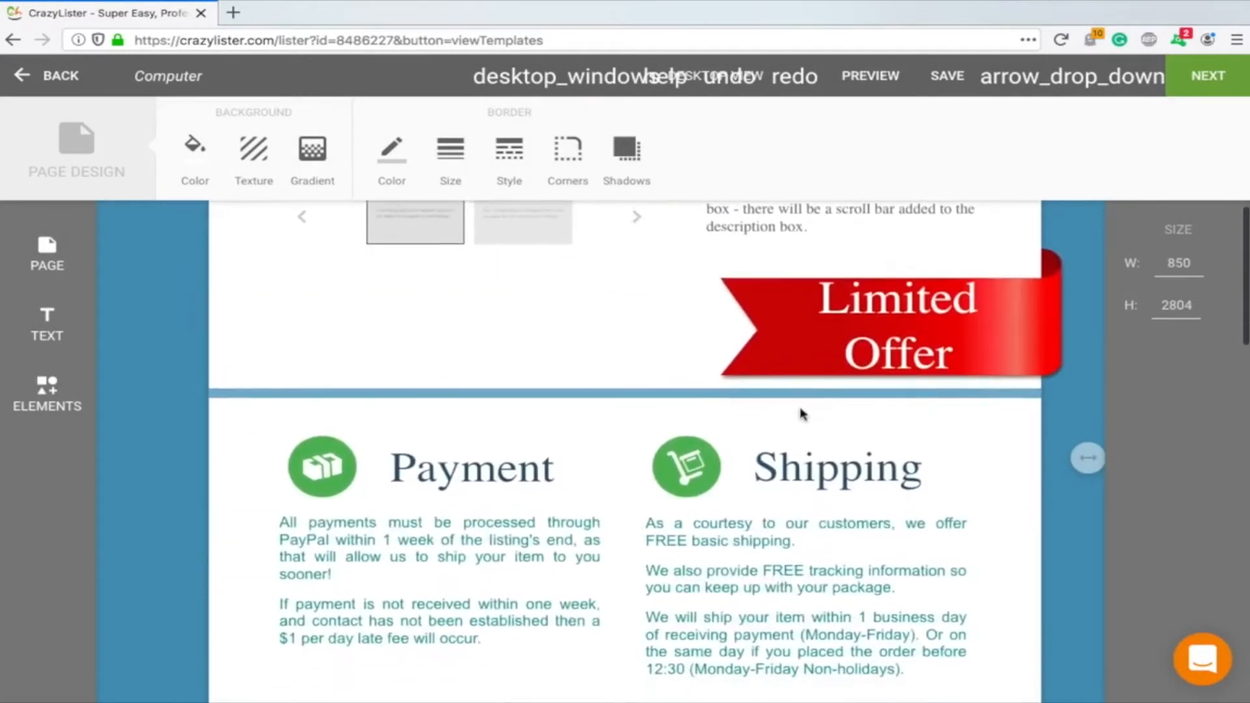
pyautogui.scroll(-4, 519, 385)
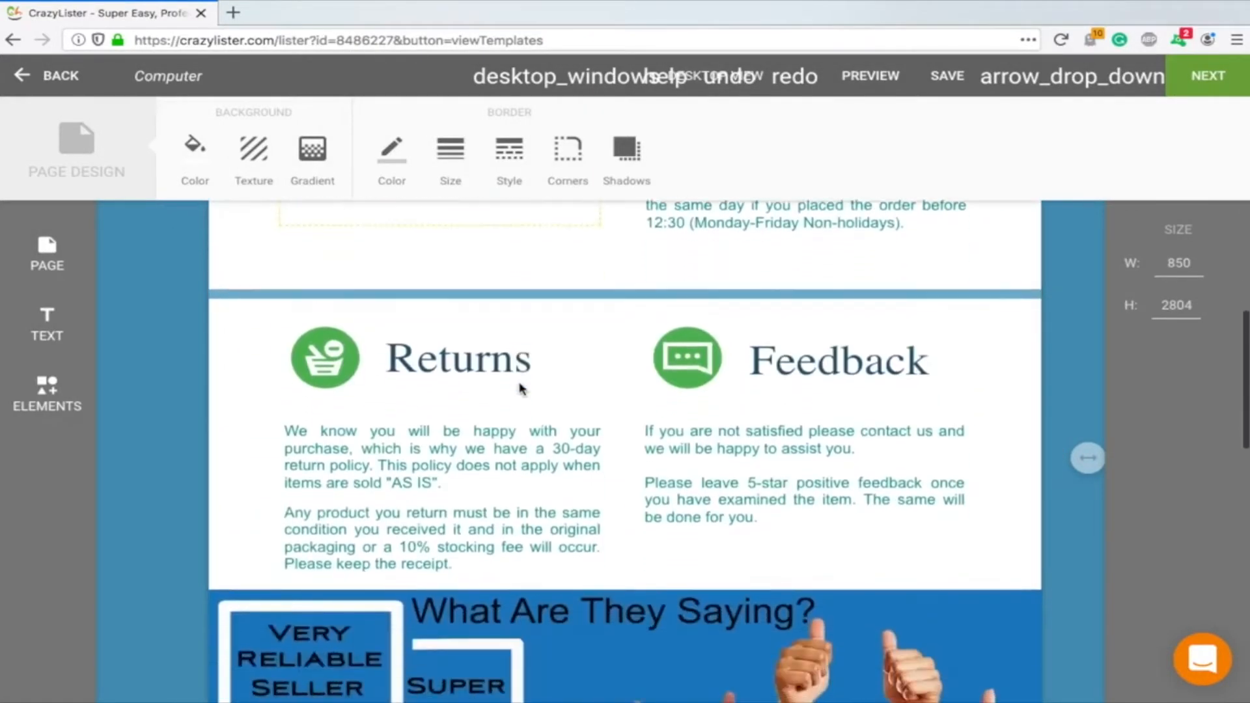
pyautogui.scroll(-2, 773, 405)
pyautogui.scroll(-3, 391, 403)
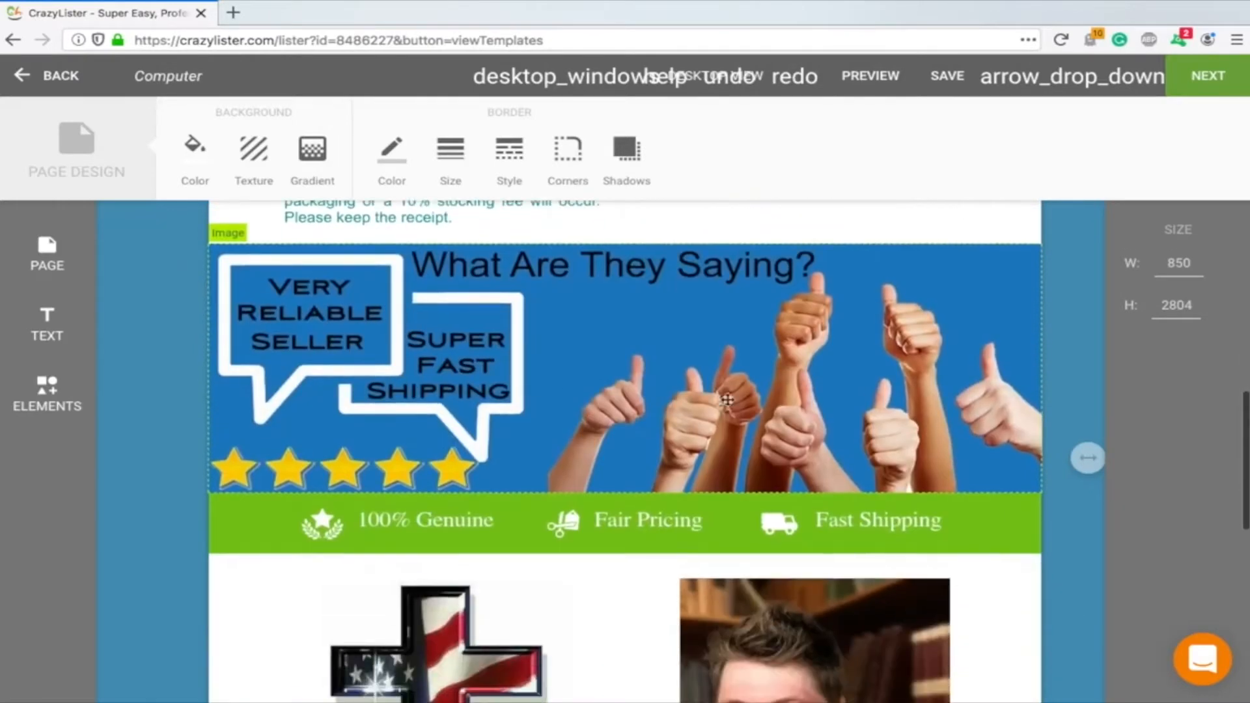
pyautogui.scroll(-1, 312, 315)
pyautogui.scroll(2, 311, 318)
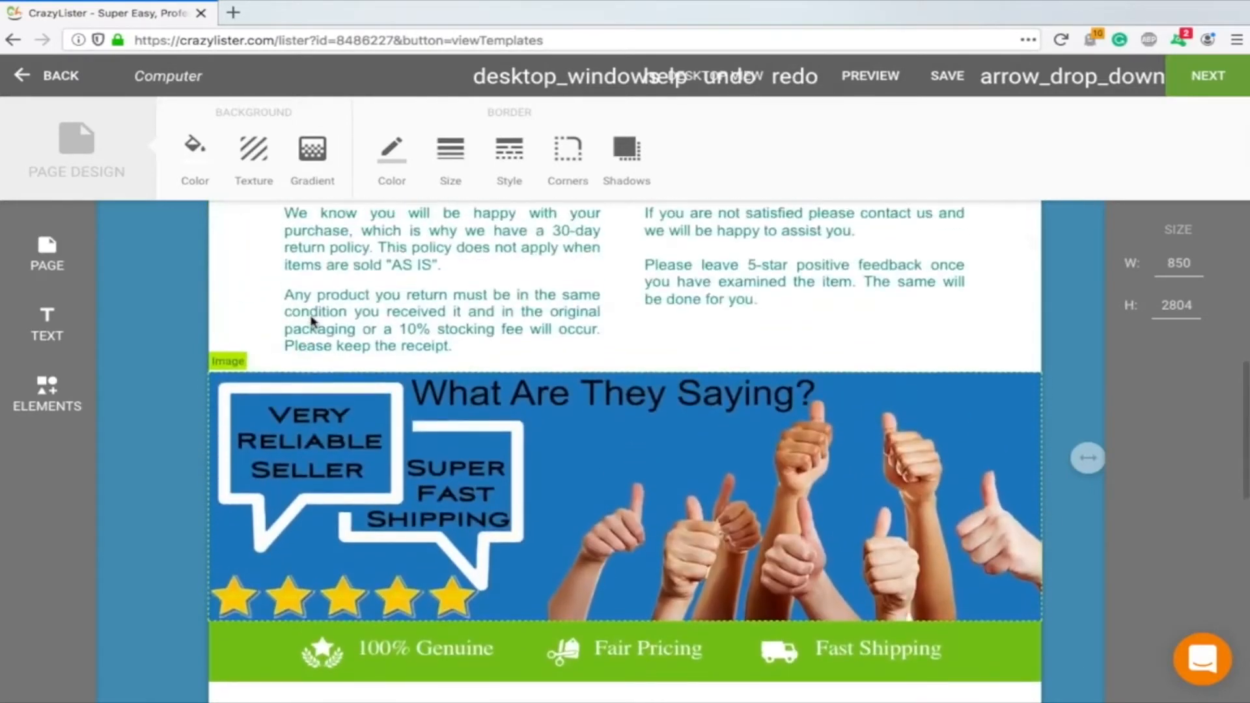
pyautogui.scroll(-6, 313, 320)
pyautogui.scroll(-5, 580, 349)
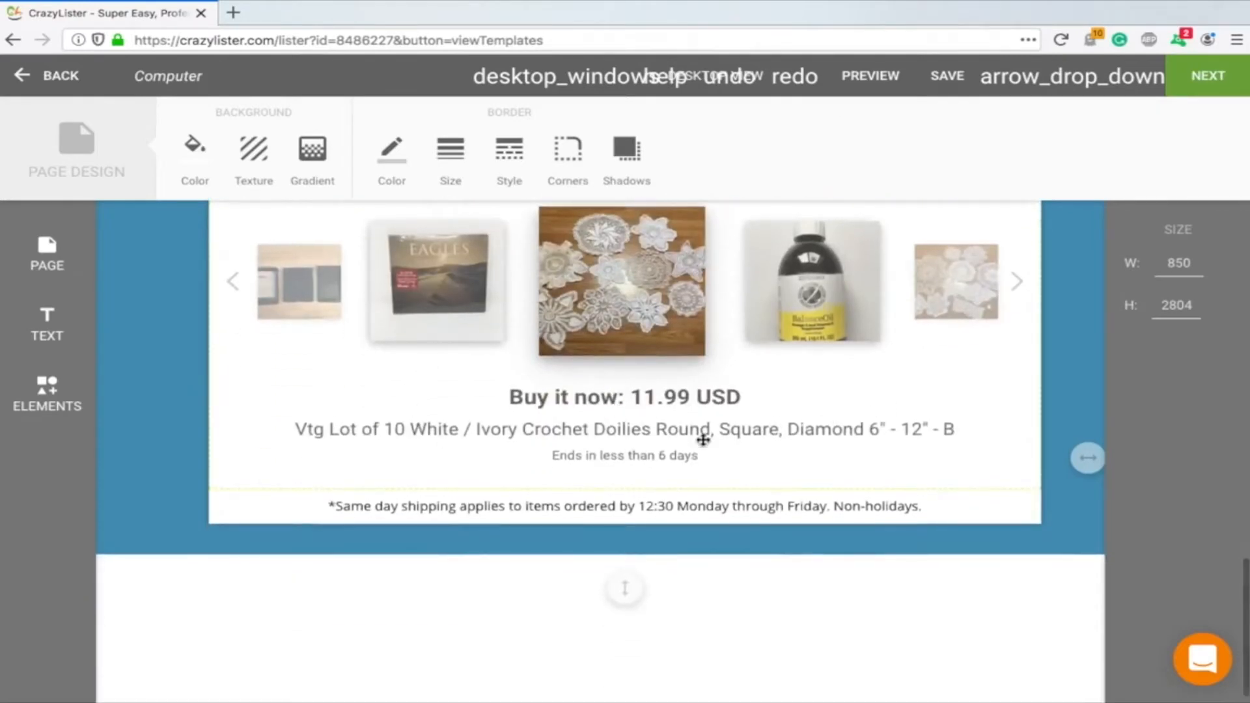
pyautogui.scroll(-1, 703, 441)
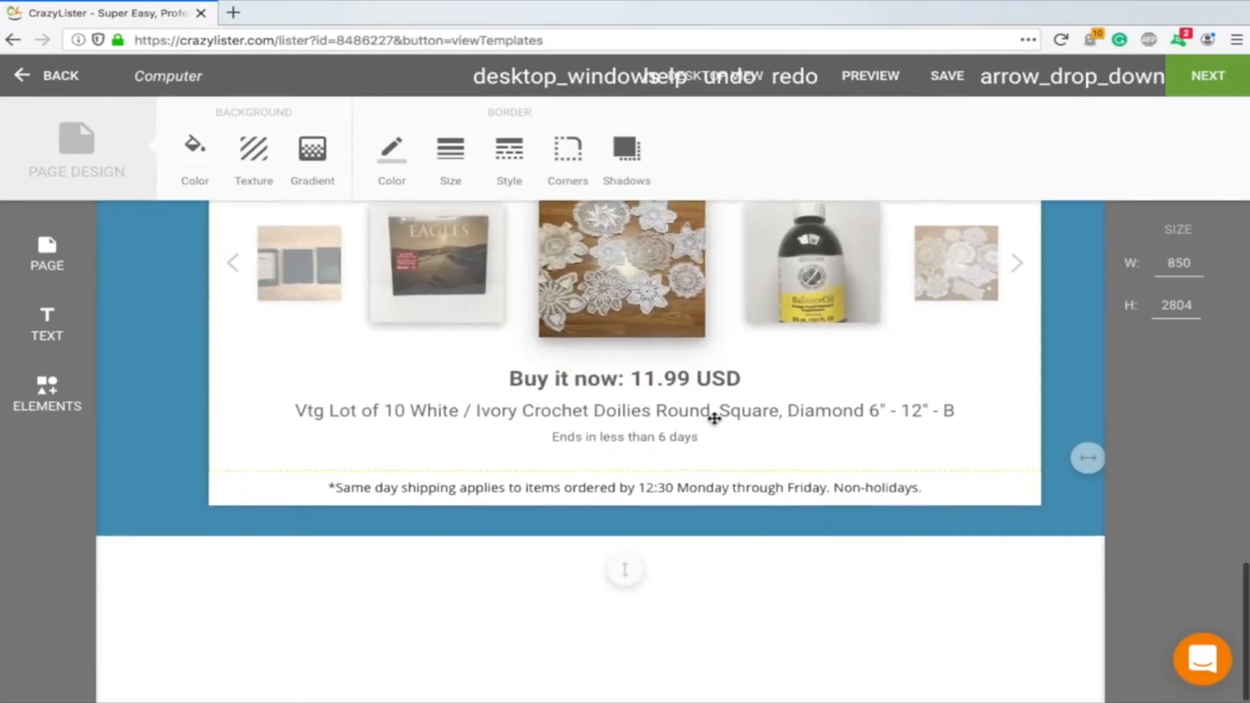
pyautogui.scroll(10, 714, 420)
pyautogui.scroll(4, 716, 390)
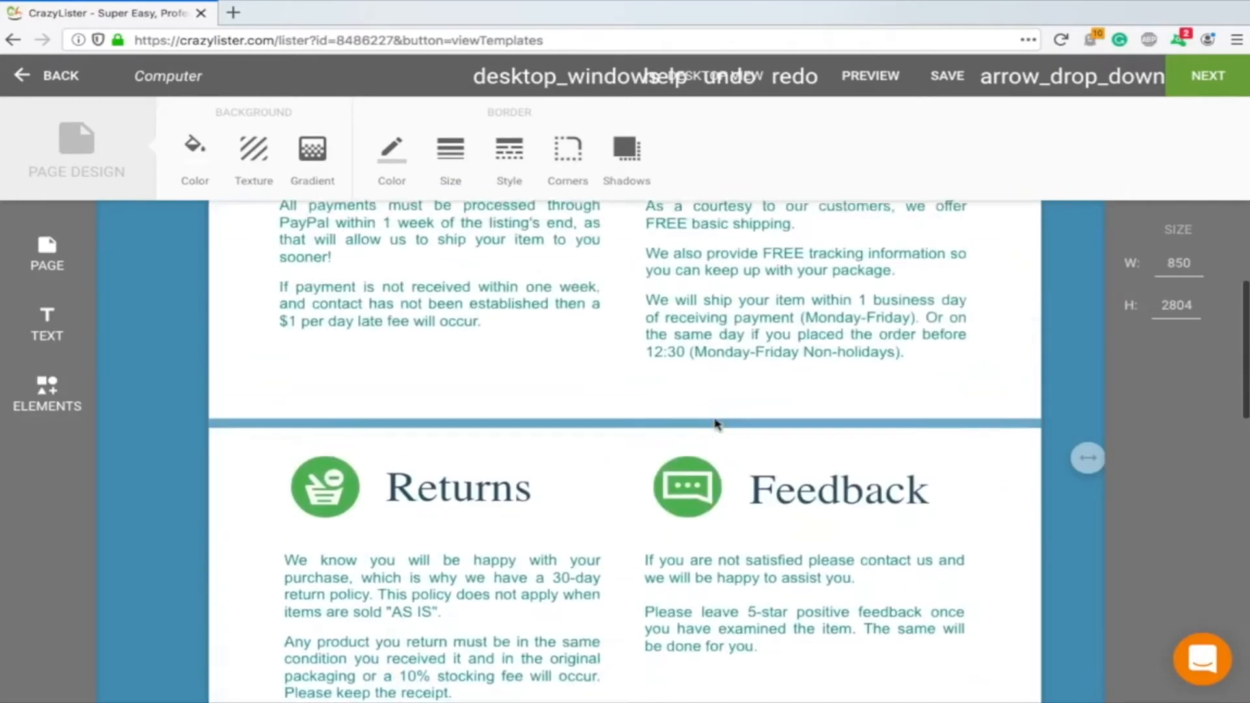
pyautogui.scroll(-9, 716, 391)
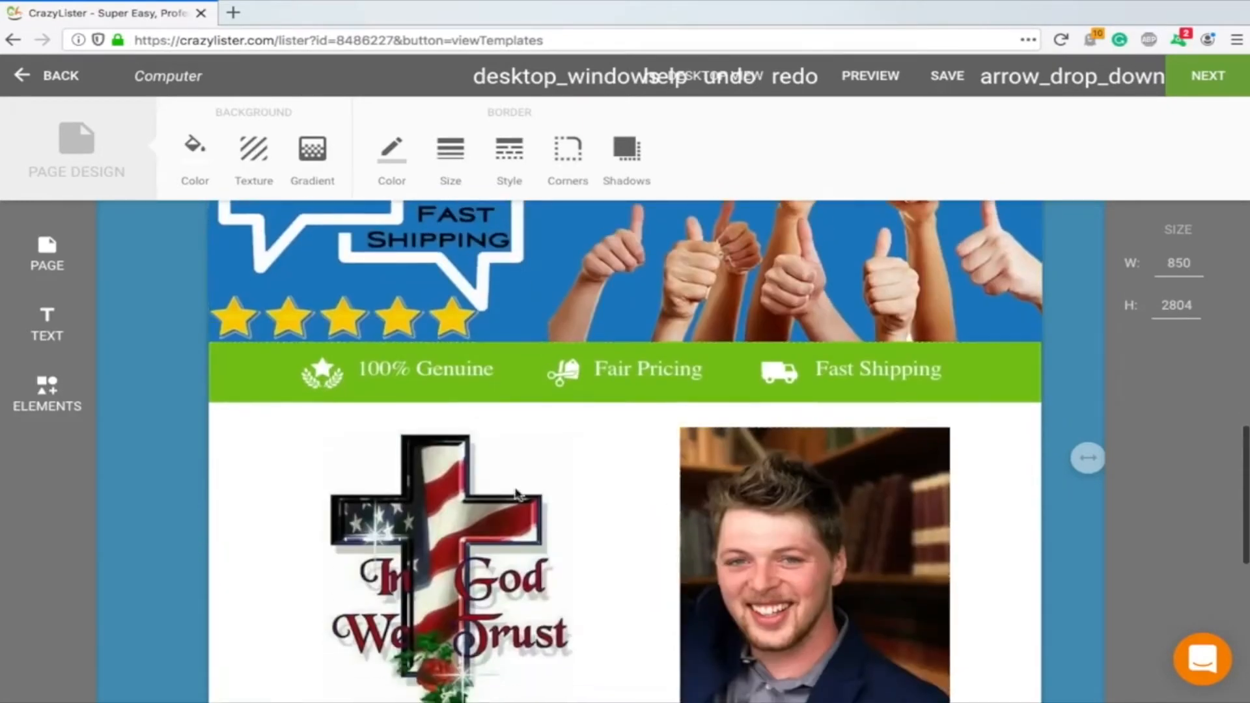
pyautogui.scroll(-8, 787, 527)
pyautogui.scroll(15, 482, 457)
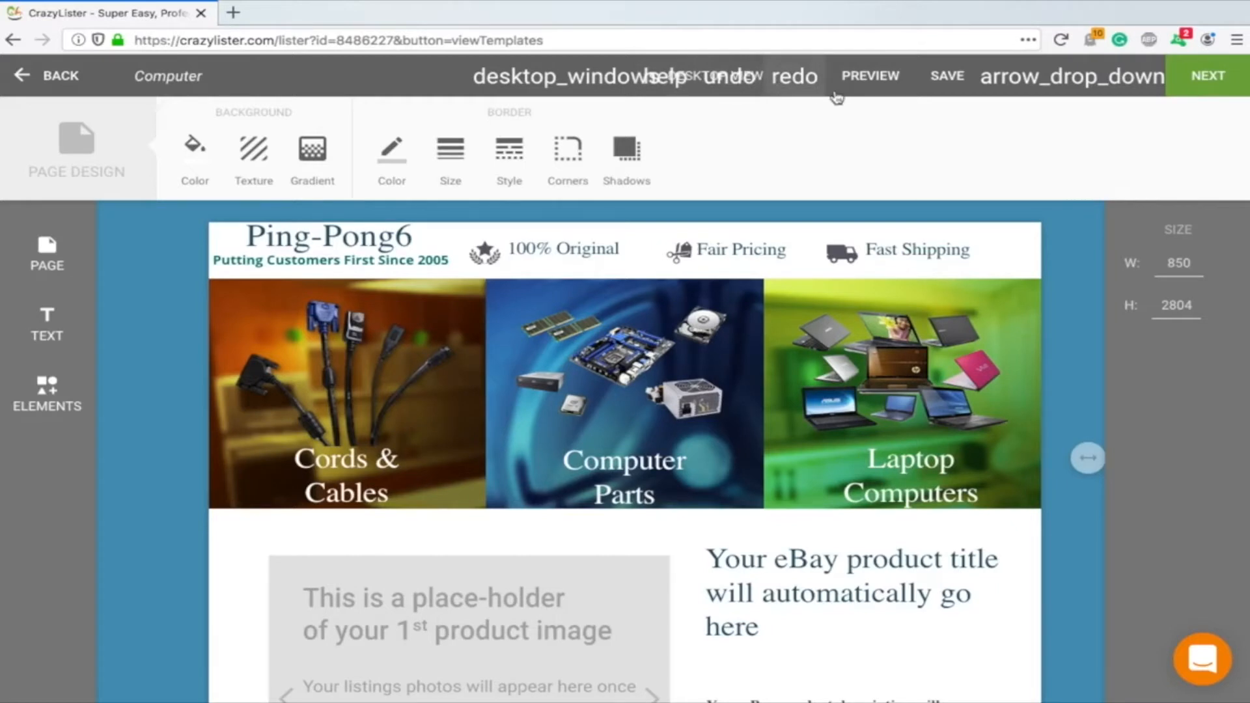
# Drag the portrait photo beside the cross image to the left, then undo the move
pyautogui.scroll(-2, 754, 303)
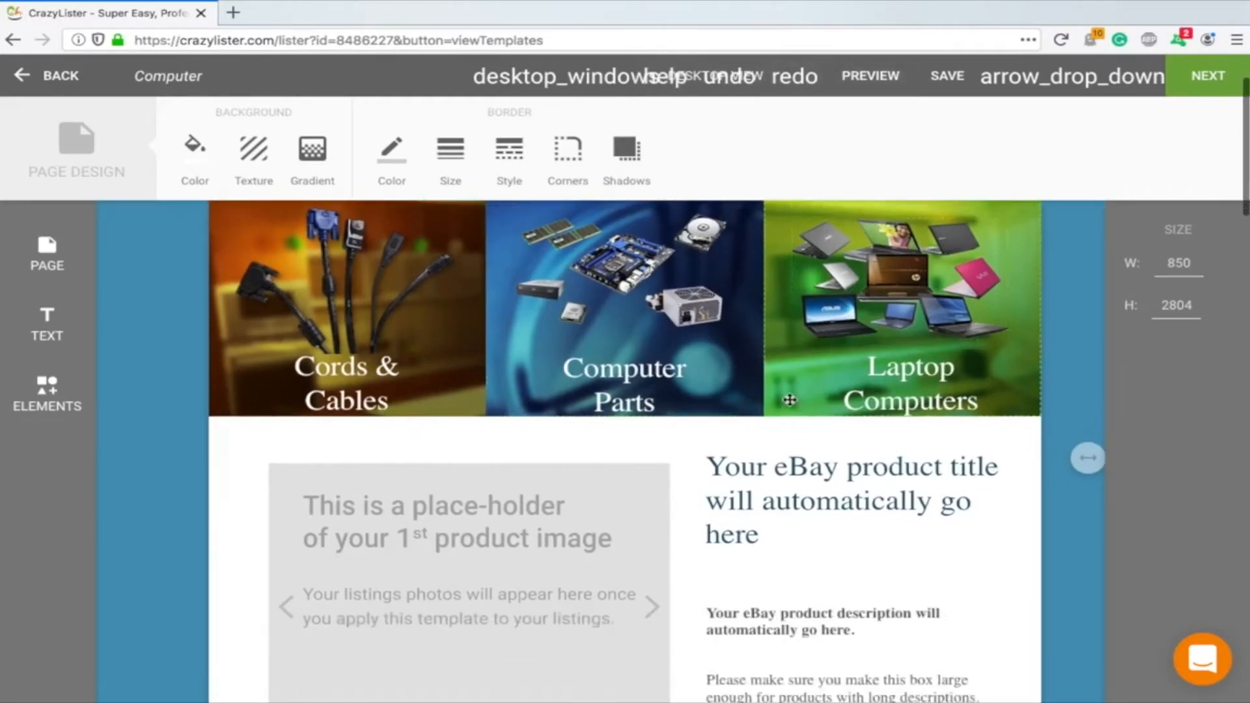
pyautogui.scroll(-6, 810, 479)
pyautogui.scroll(-2, 810, 480)
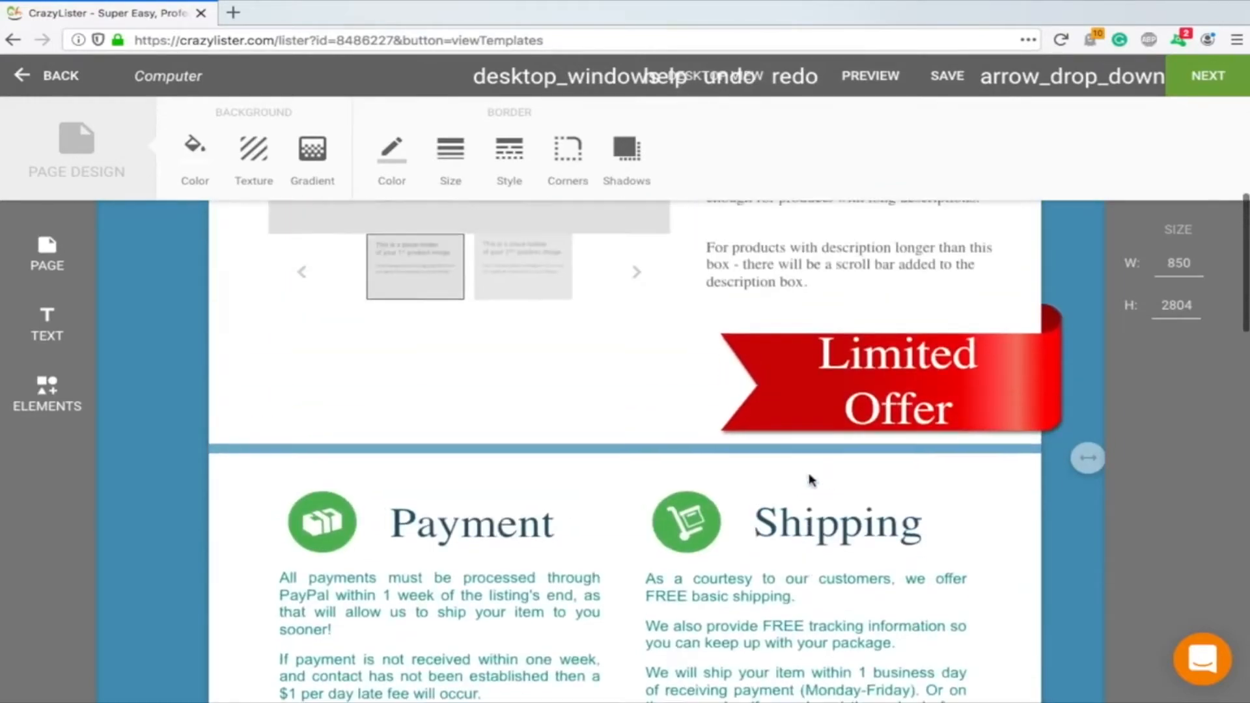
pyautogui.scroll(9, 811, 480)
pyautogui.scroll(-15, 811, 479)
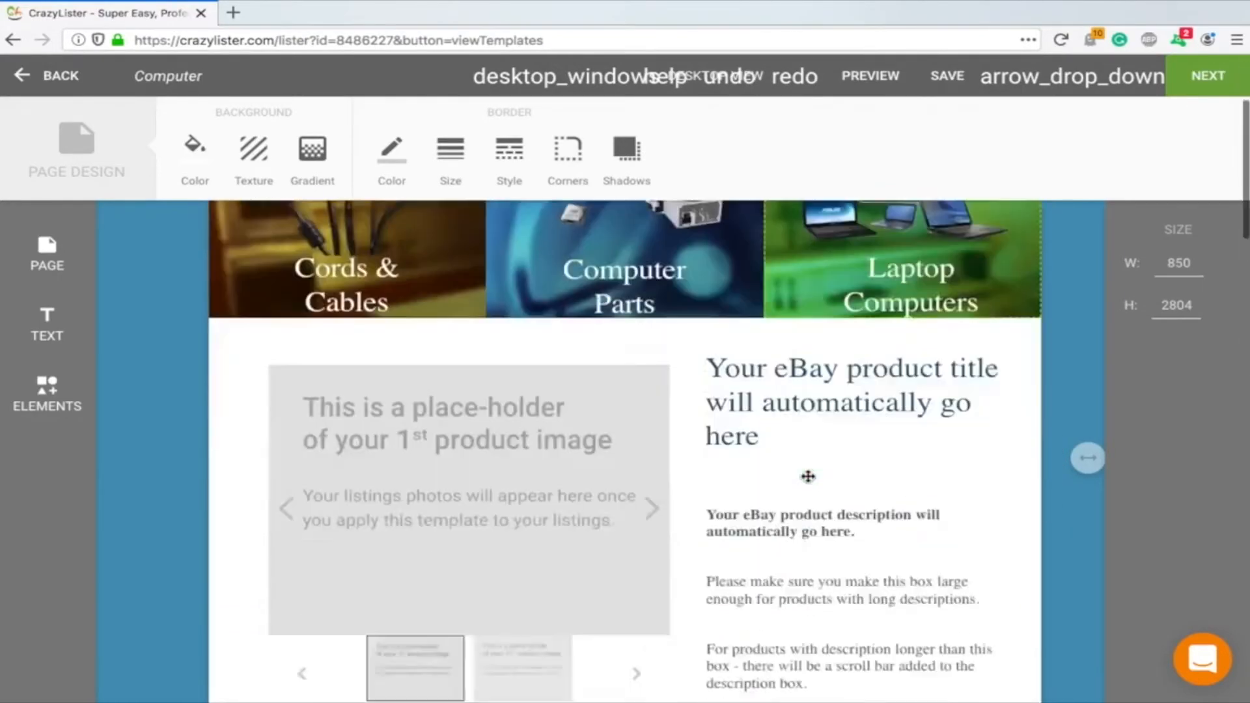
pyautogui.scroll(1, 811, 482)
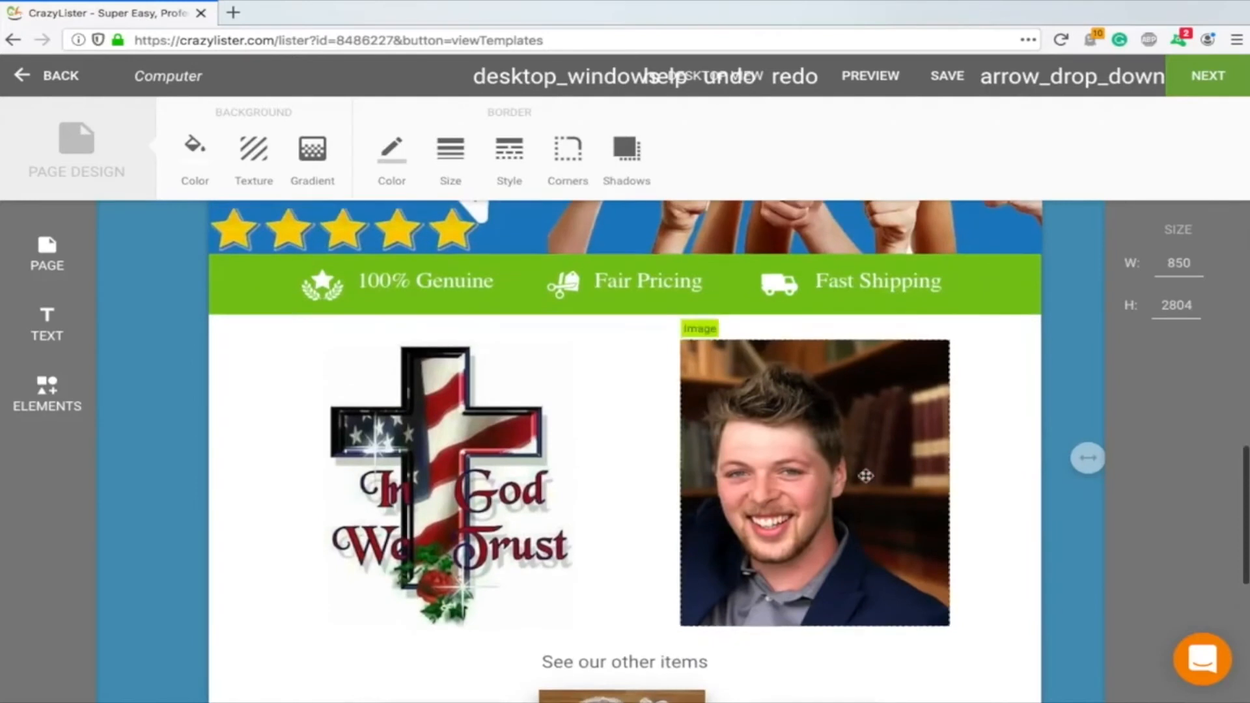
pyautogui.click(865, 476)
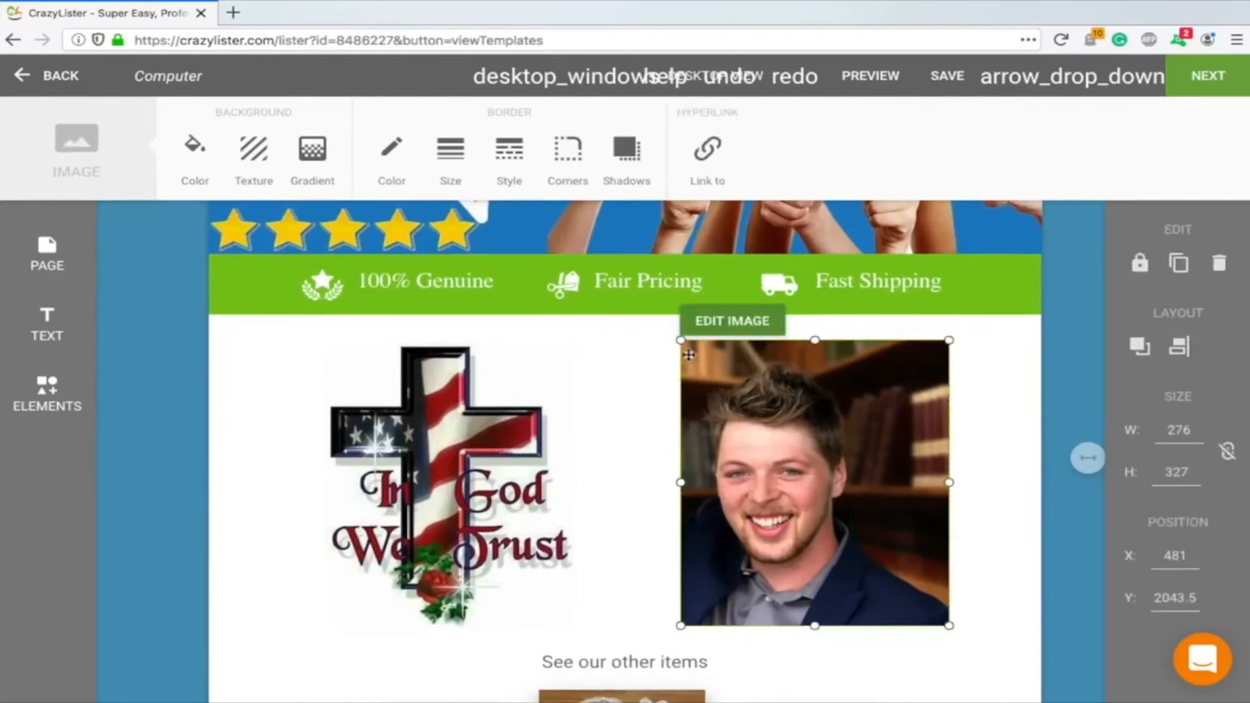
pyautogui.moveTo(696, 397); pyautogui.dragTo(321, 390)
pyautogui.hotkey('ctrl', 'z')
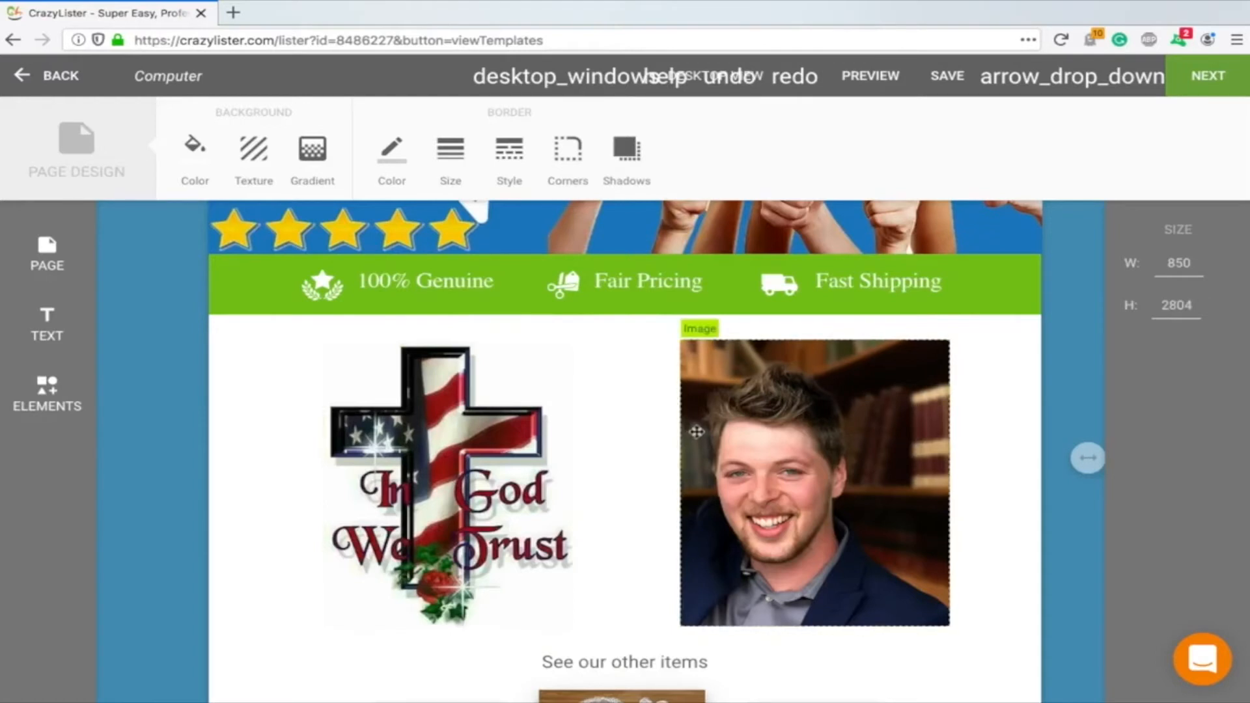
# Drag the portrait photo and the cross image across each other, then undo those moves
pyautogui.moveTo(683, 428); pyautogui.dragTo(401, 426)
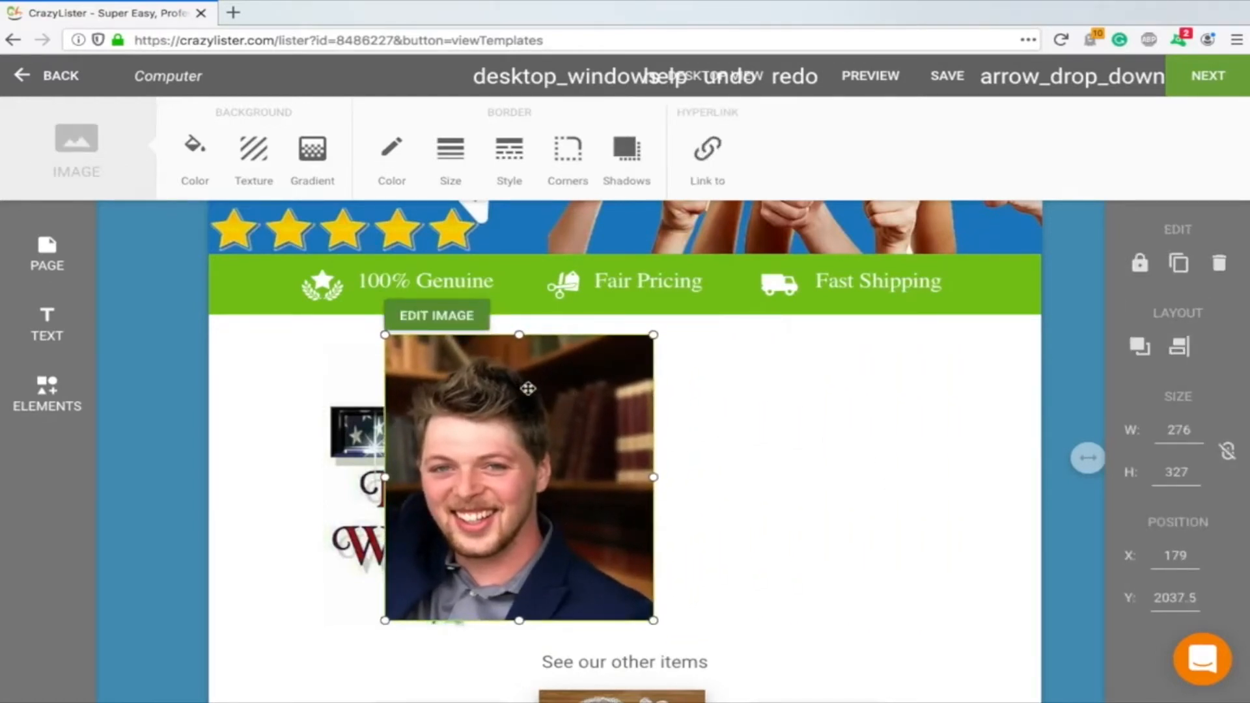
pyautogui.moveTo(528, 388); pyautogui.dragTo(823, 385)
pyautogui.click(636, 360)
pyautogui.click(485, 418)
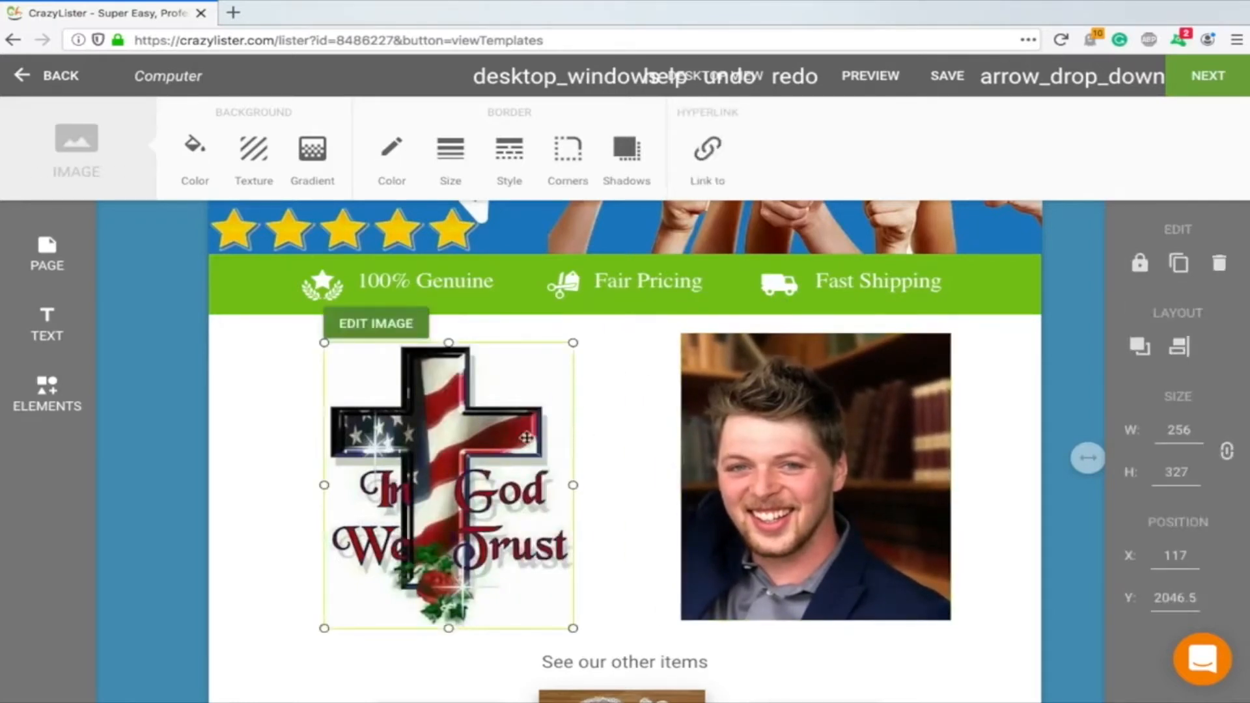
pyautogui.moveTo(526, 436); pyautogui.dragTo(711, 414)
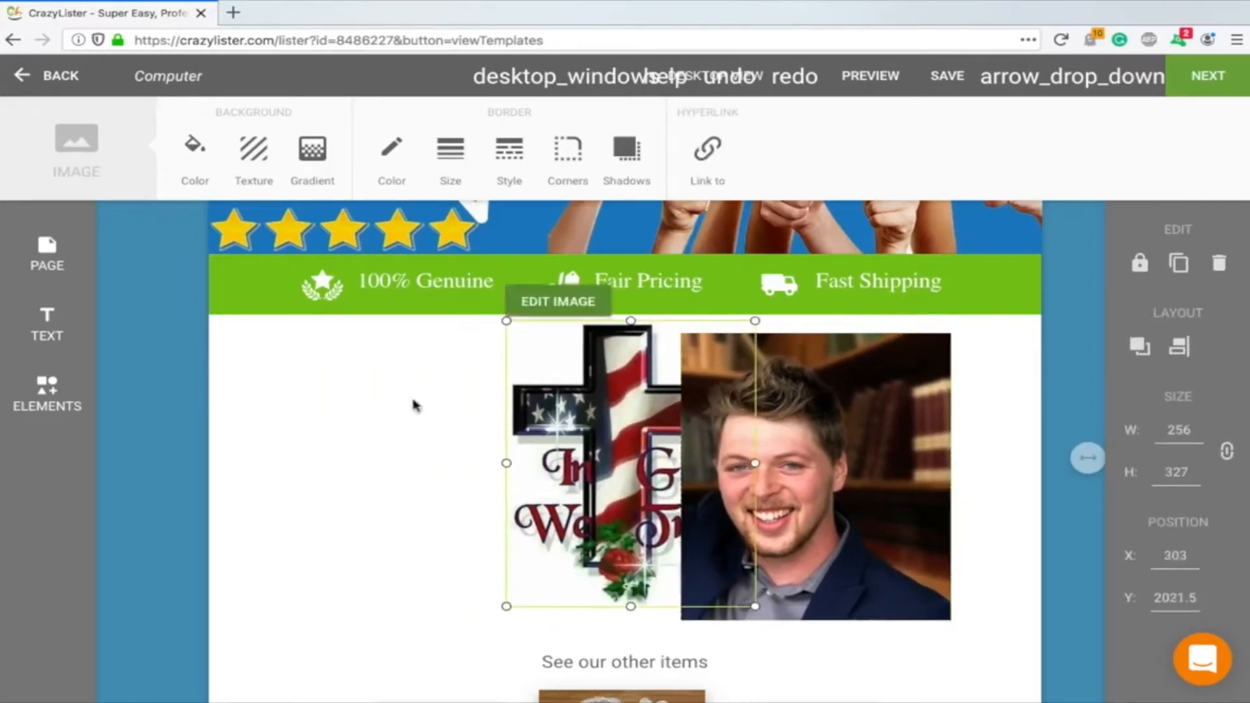
pyautogui.click(410, 441)
pyautogui.click(741, 81)
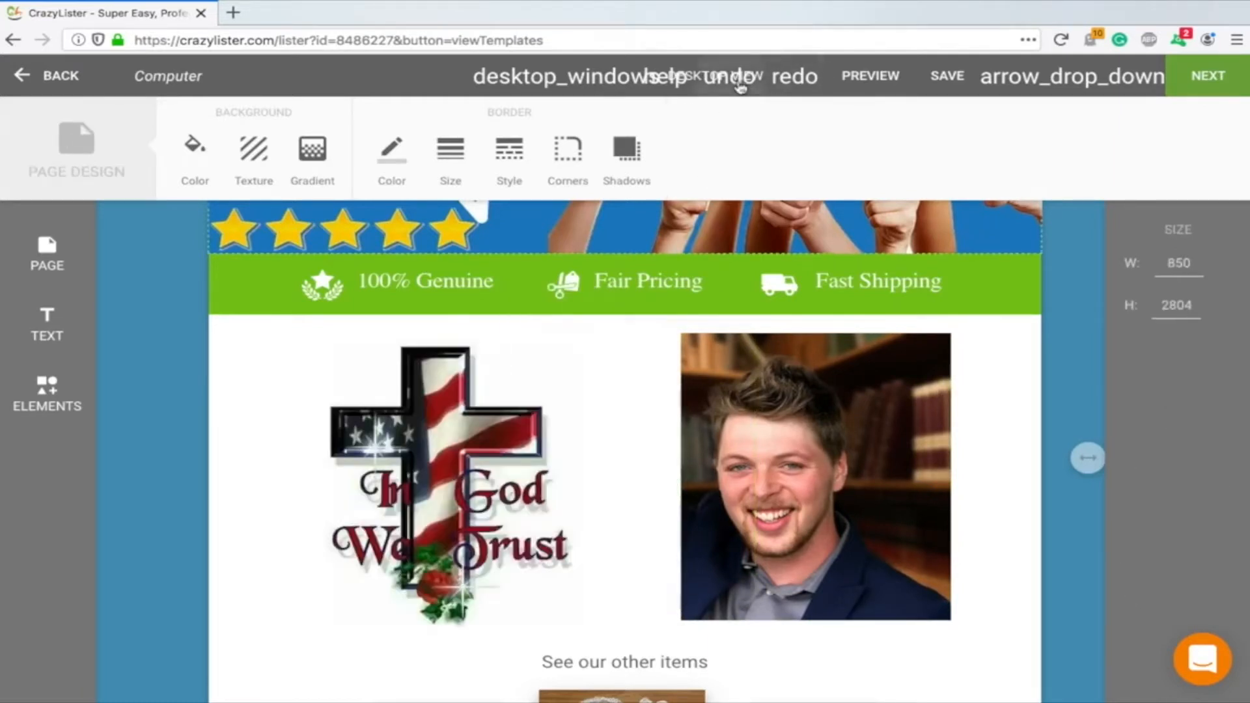
pyautogui.click(741, 82)
pyautogui.click(741, 81)
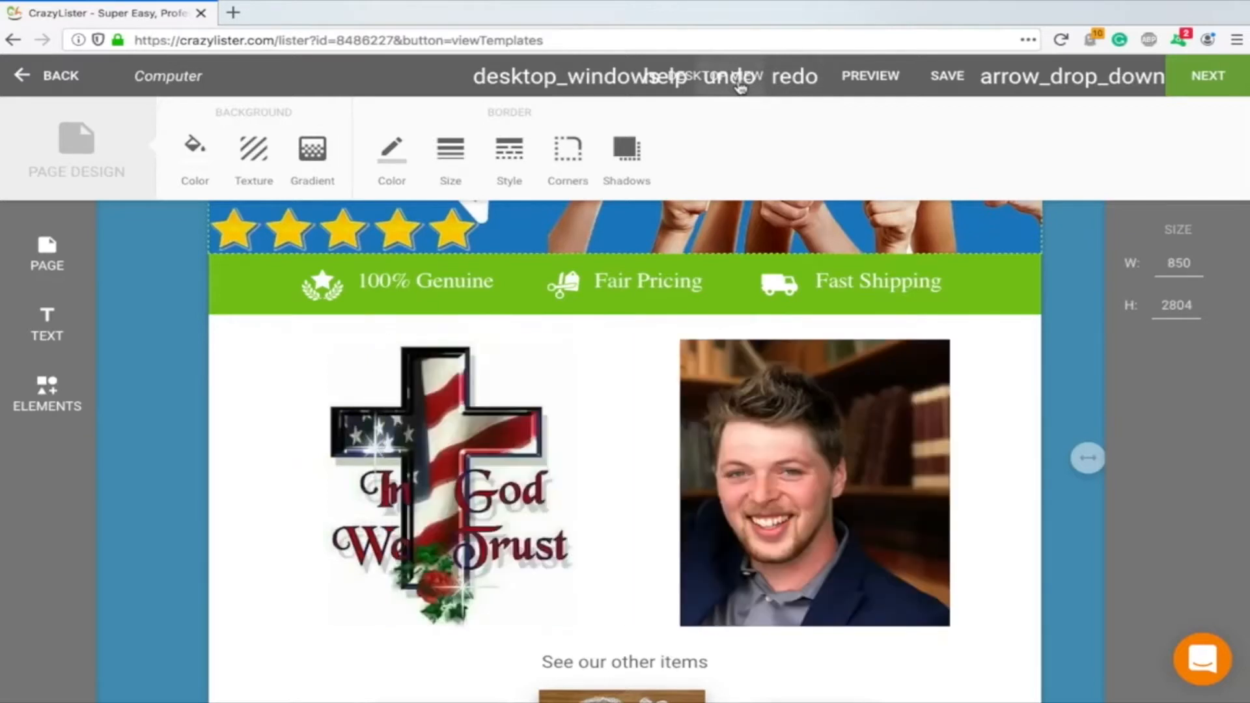
pyautogui.scroll(2, 612, 390)
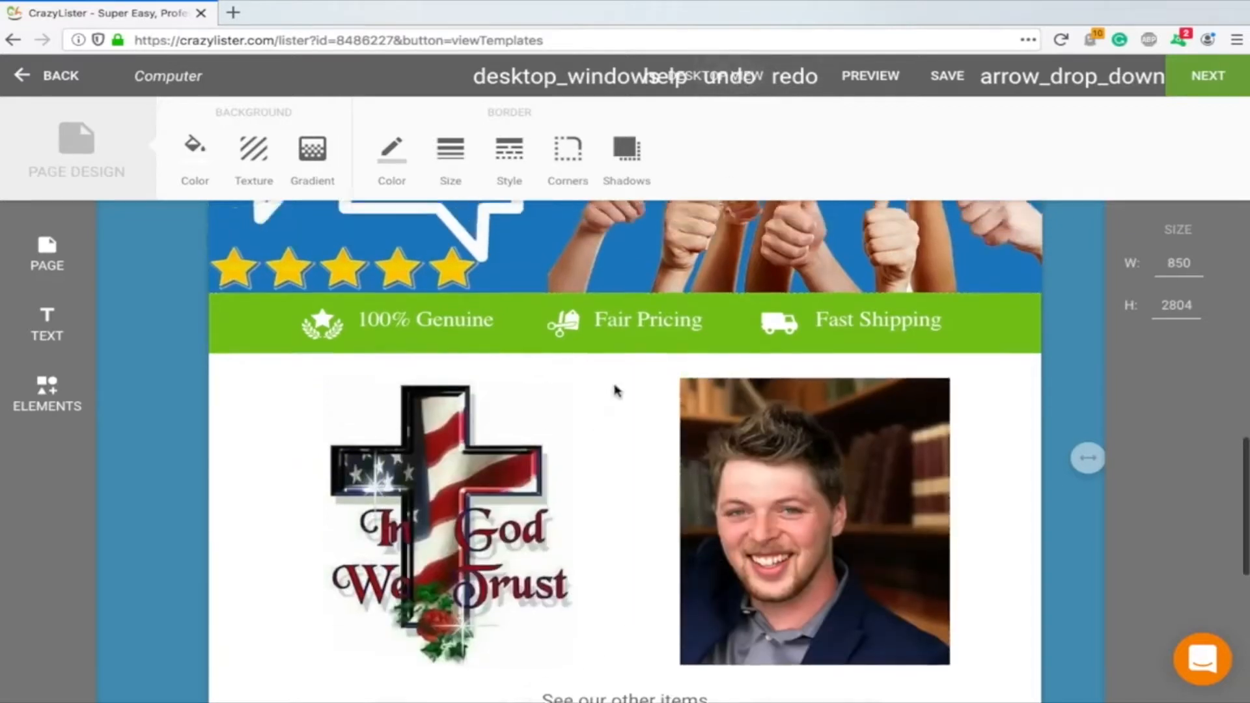
pyautogui.scroll(-4, 618, 389)
pyautogui.scroll(-5, 617, 390)
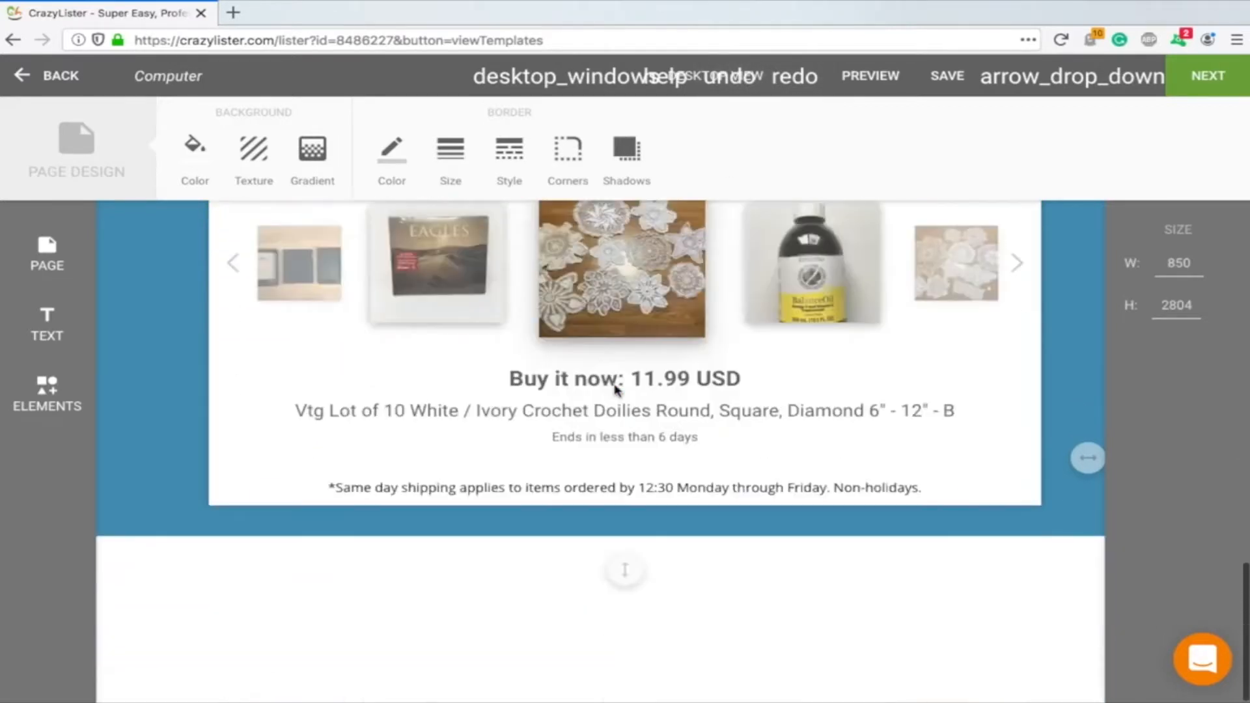
pyautogui.scroll(14, 617, 389)
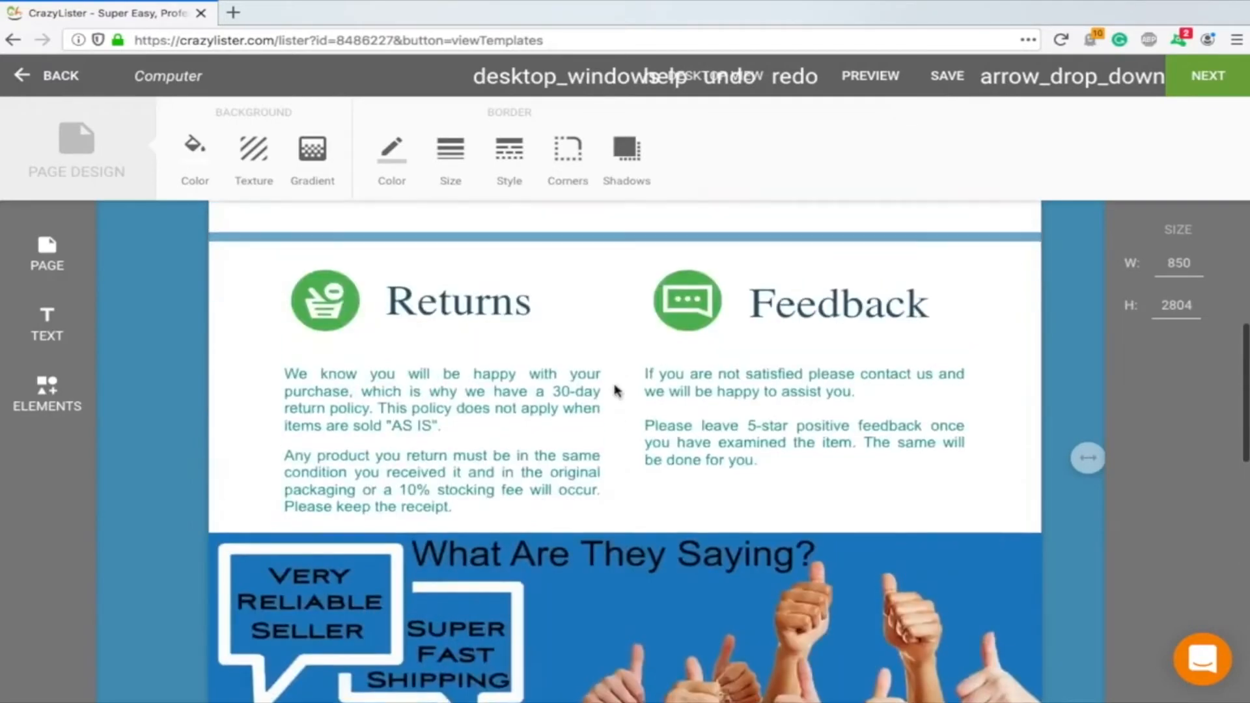
# Copy the site name from the address bar, paste it on a new line in the Feedback paragraph, then delete it
pyautogui.click(439, 419)
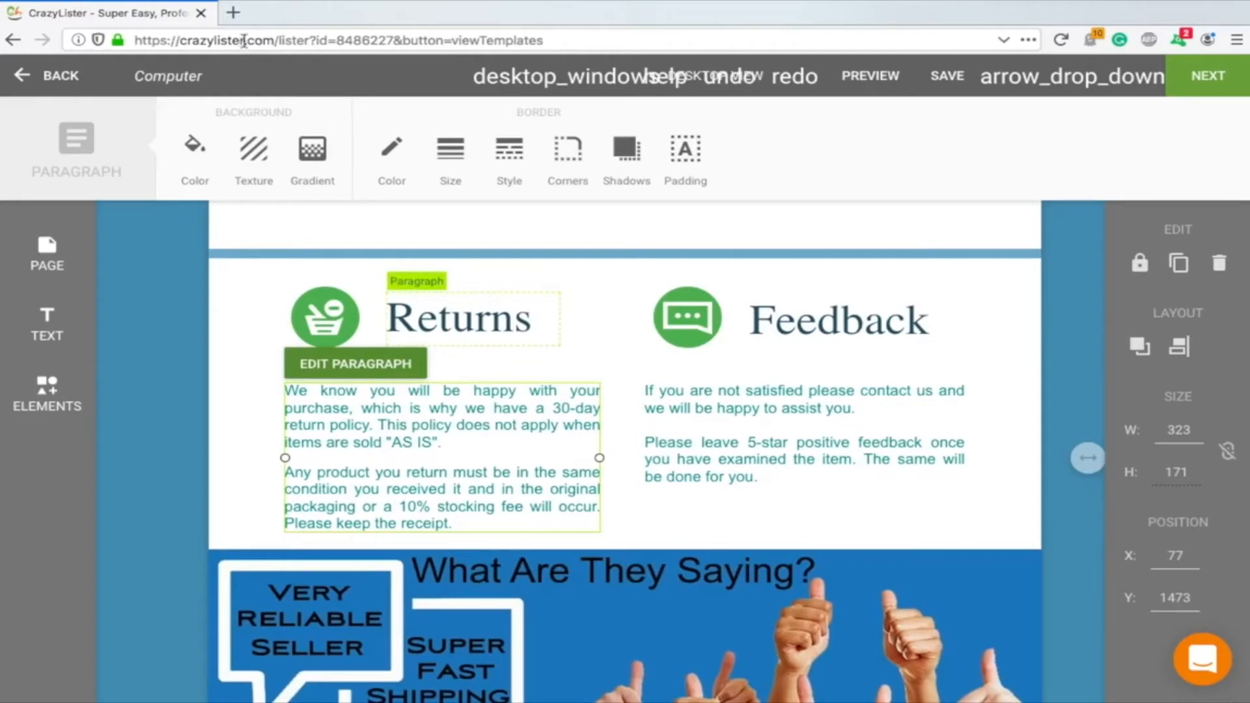
pyautogui.moveTo(243, 40); pyautogui.dragTo(179, 40)
pyautogui.hotkey('ctrl', 'c')
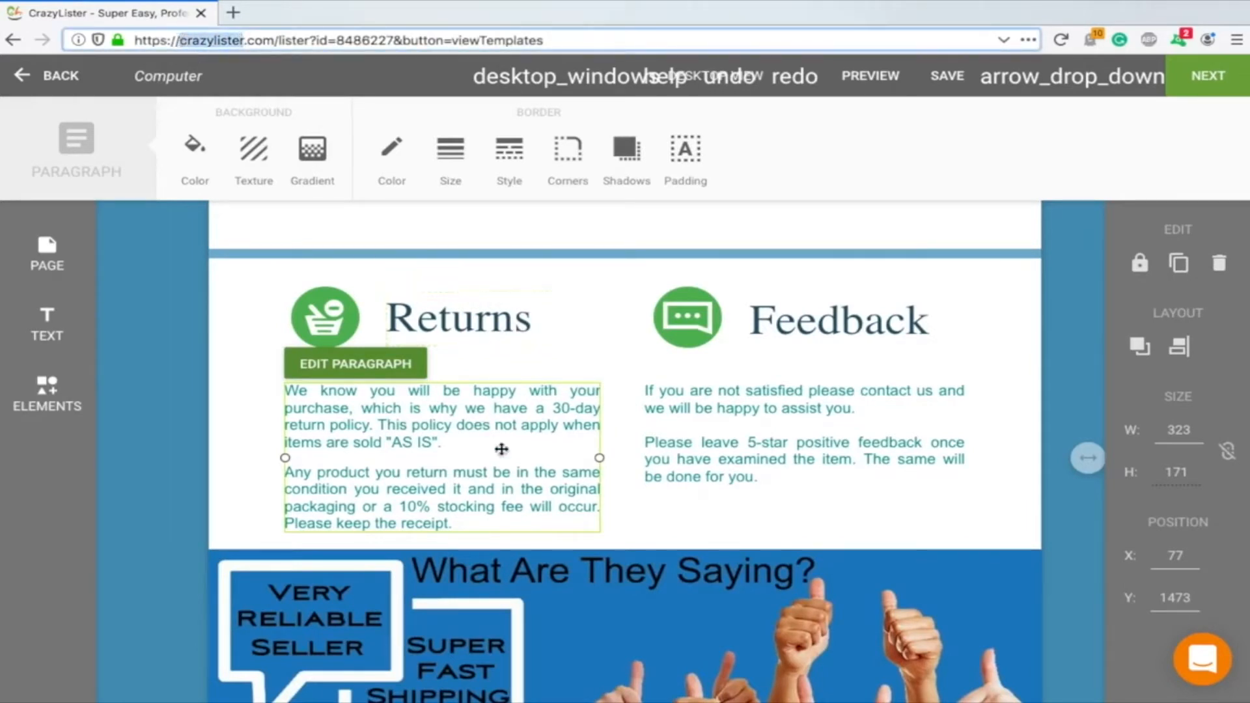
pyautogui.click(823, 457)
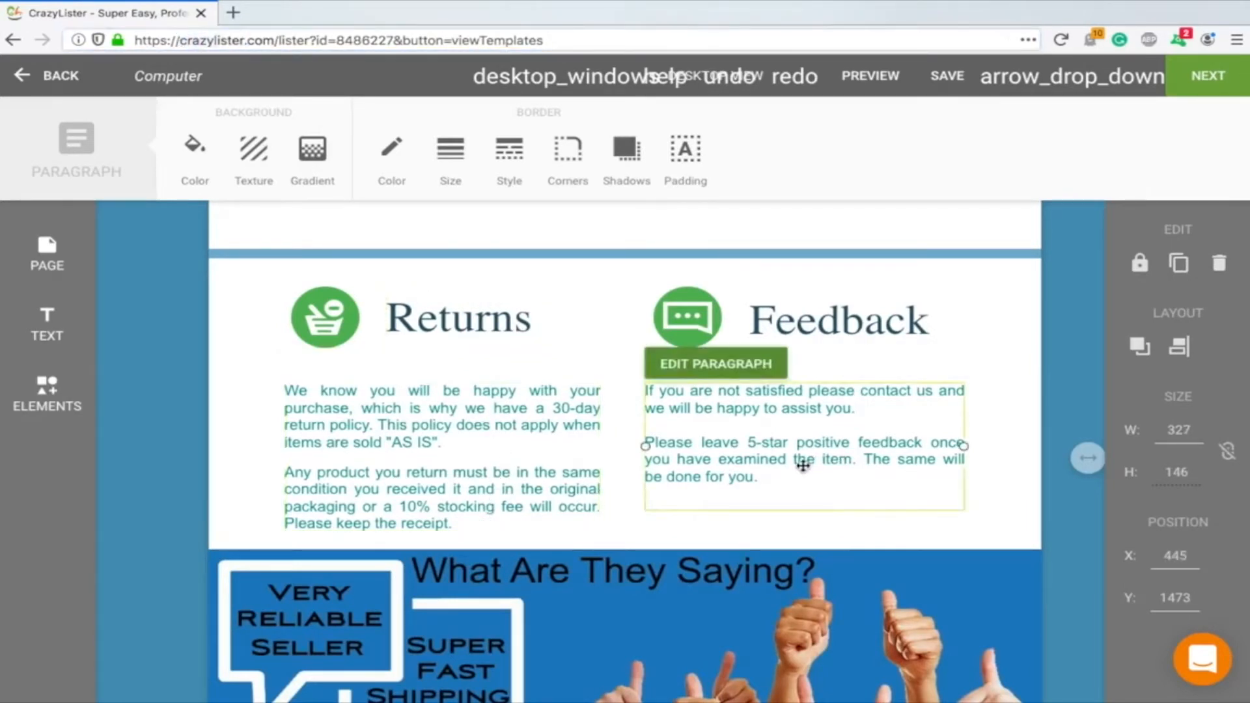
pyautogui.click(804, 466)
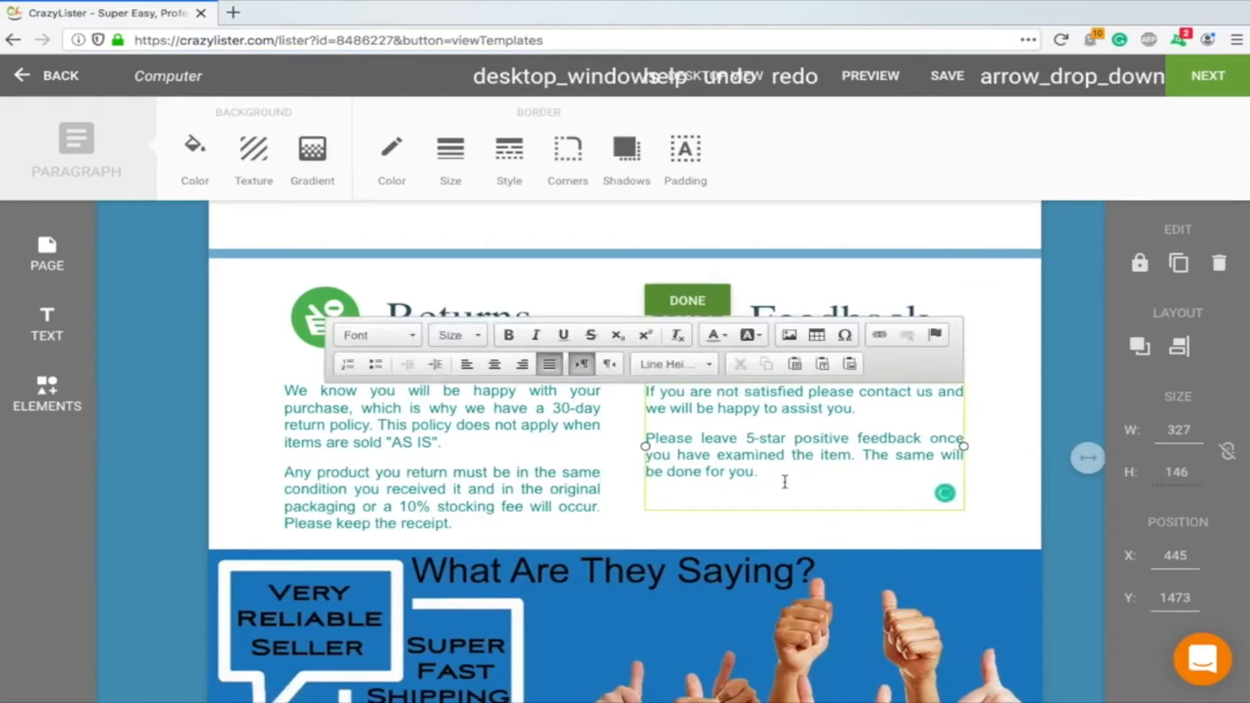
pyautogui.press('Return')
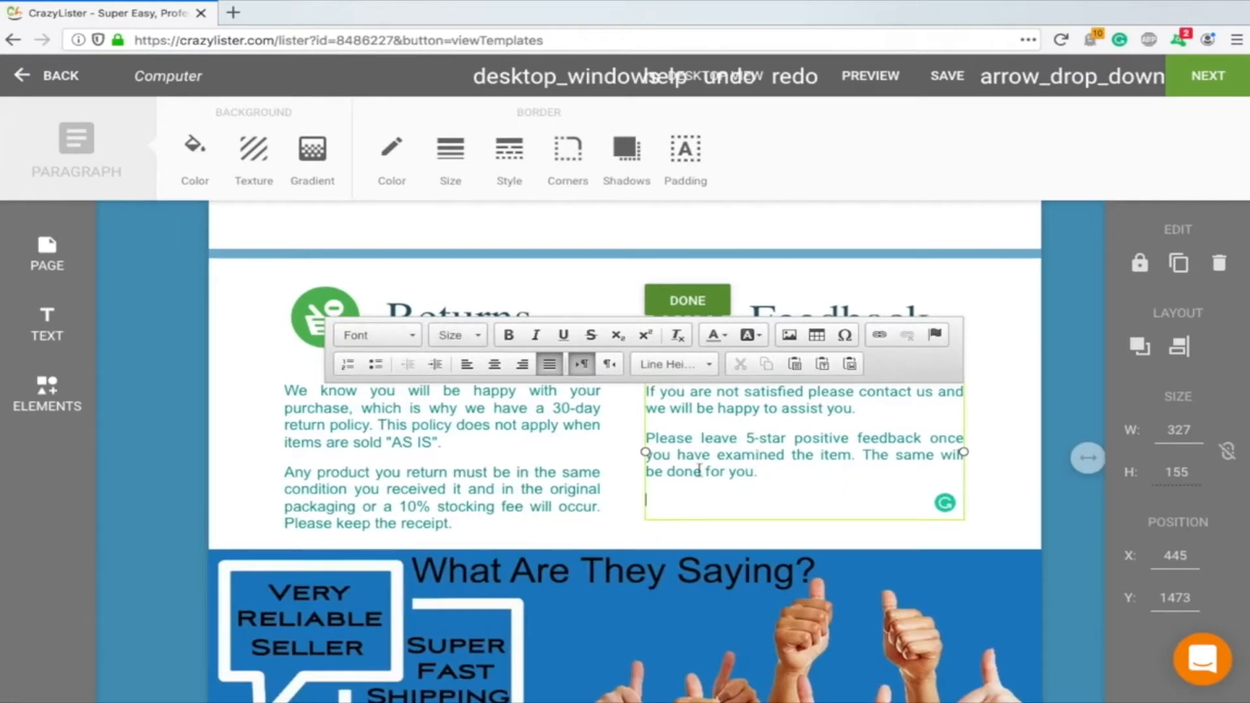
pyautogui.hotkey('ctrl', 'v')
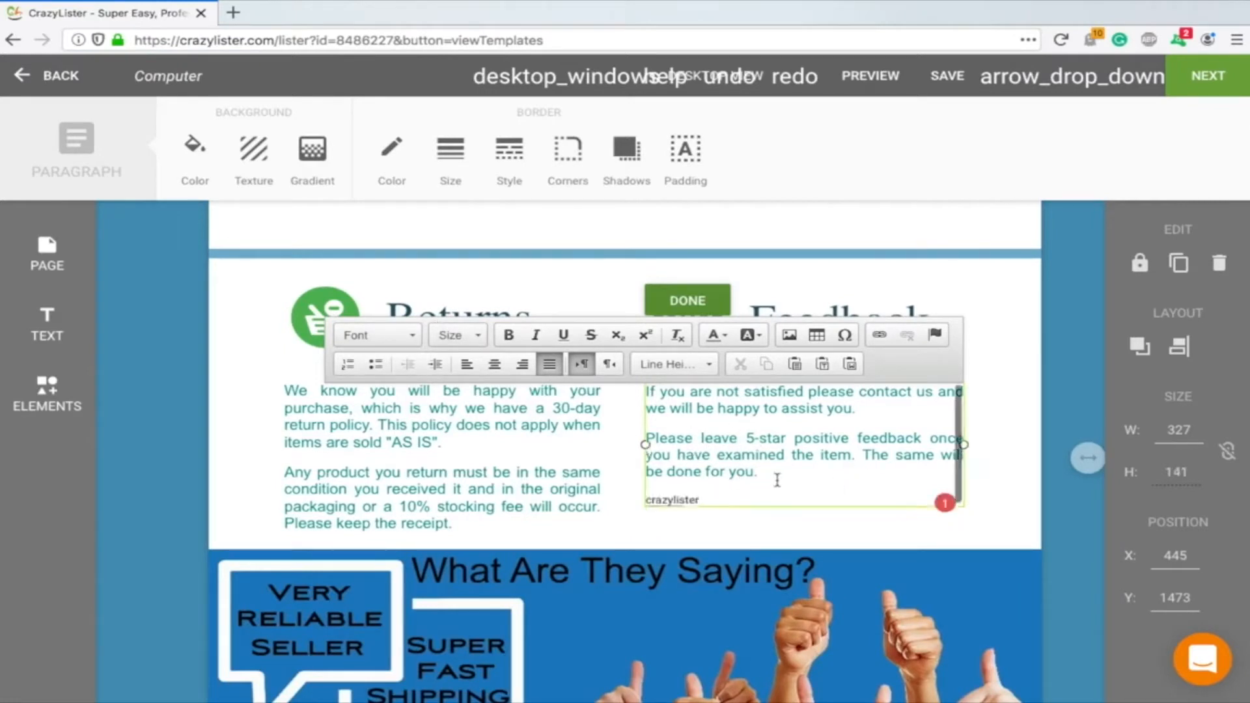
pyautogui.click(731, 482)
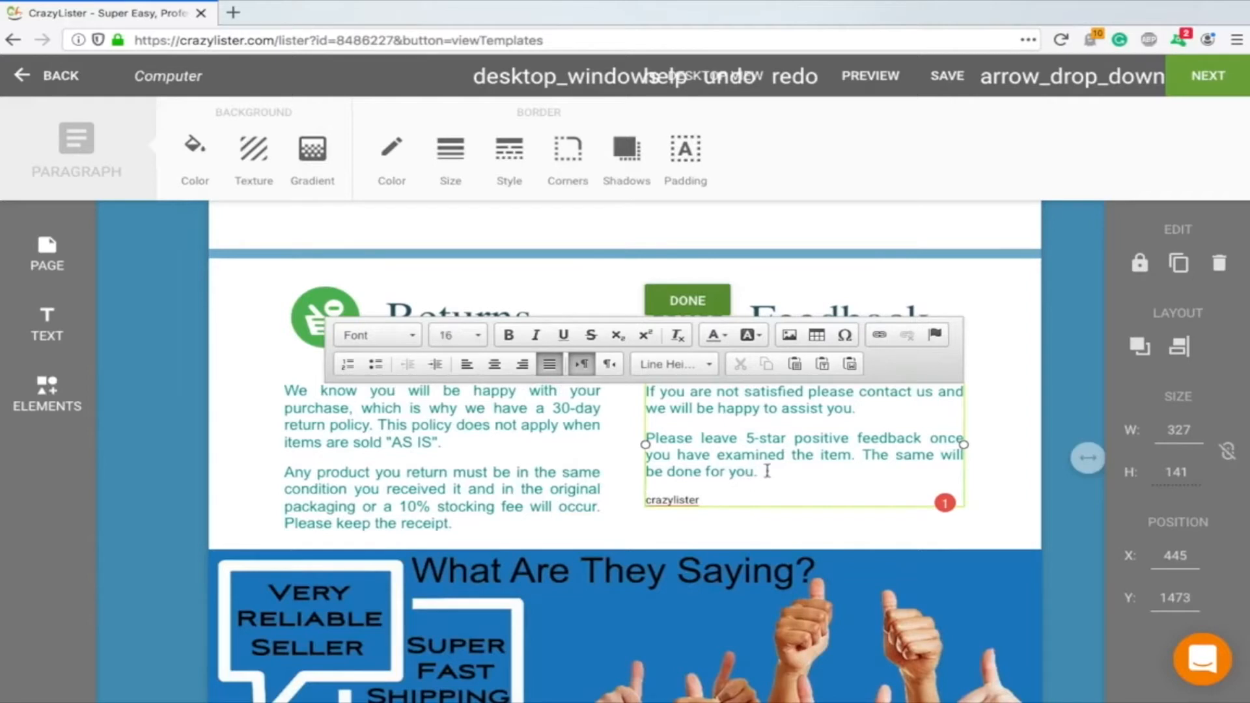
pyautogui.moveTo(714, 502); pyautogui.dragTo(602, 501)
pyautogui.press('BackSpace')
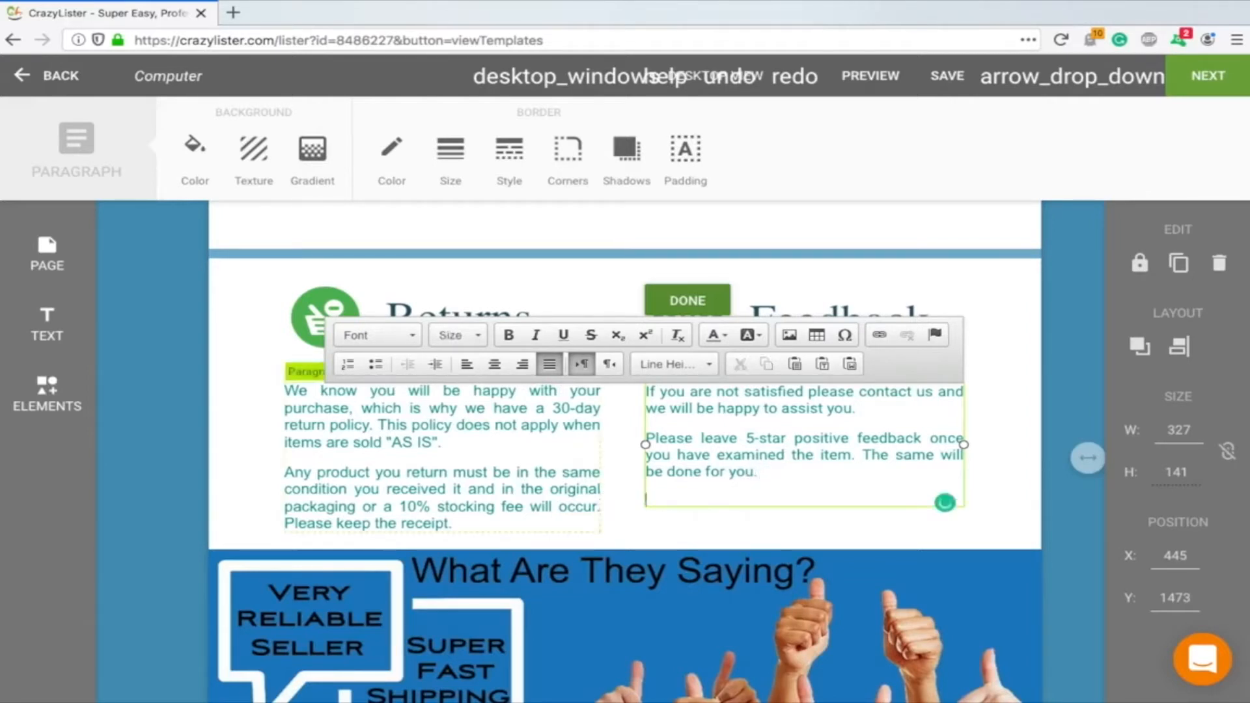
# Add blank lines below the Feedback text and type Please on a new line
pyautogui.press('BackSpace')
pyautogui.press('Return')
pyautogui.press('Return')
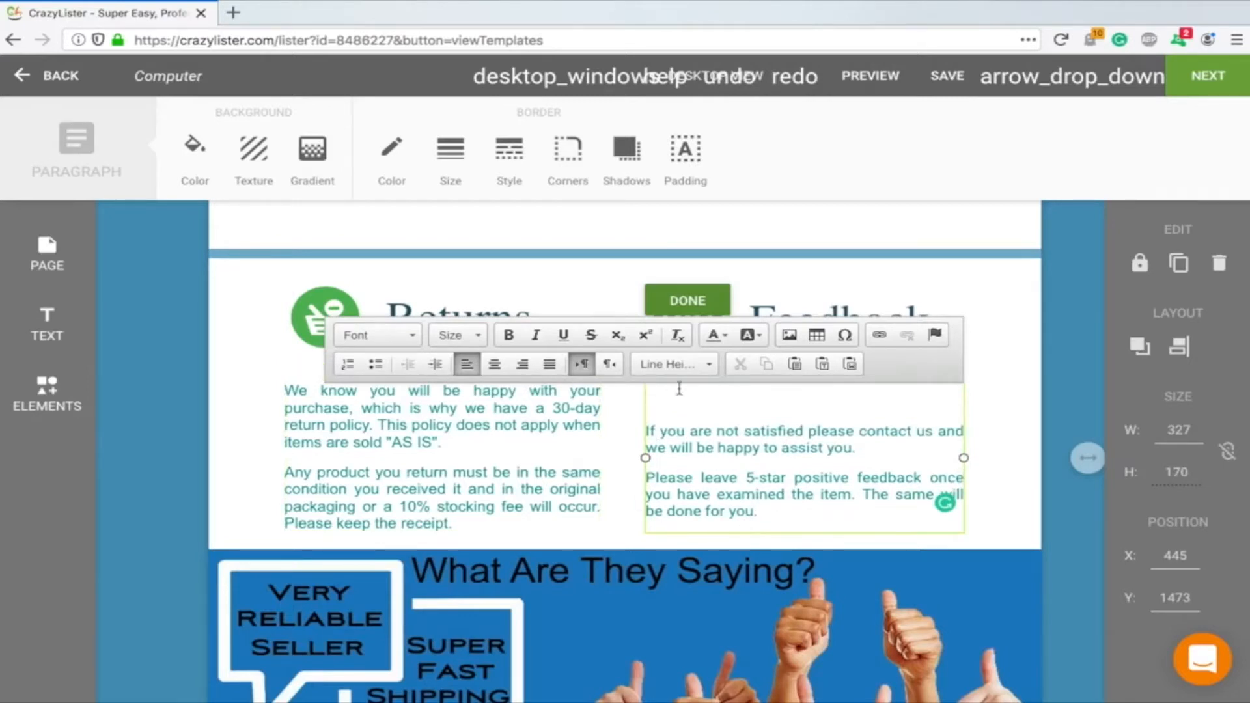
pyautogui.press('BackSpace')
pyautogui.press('BackSpace')
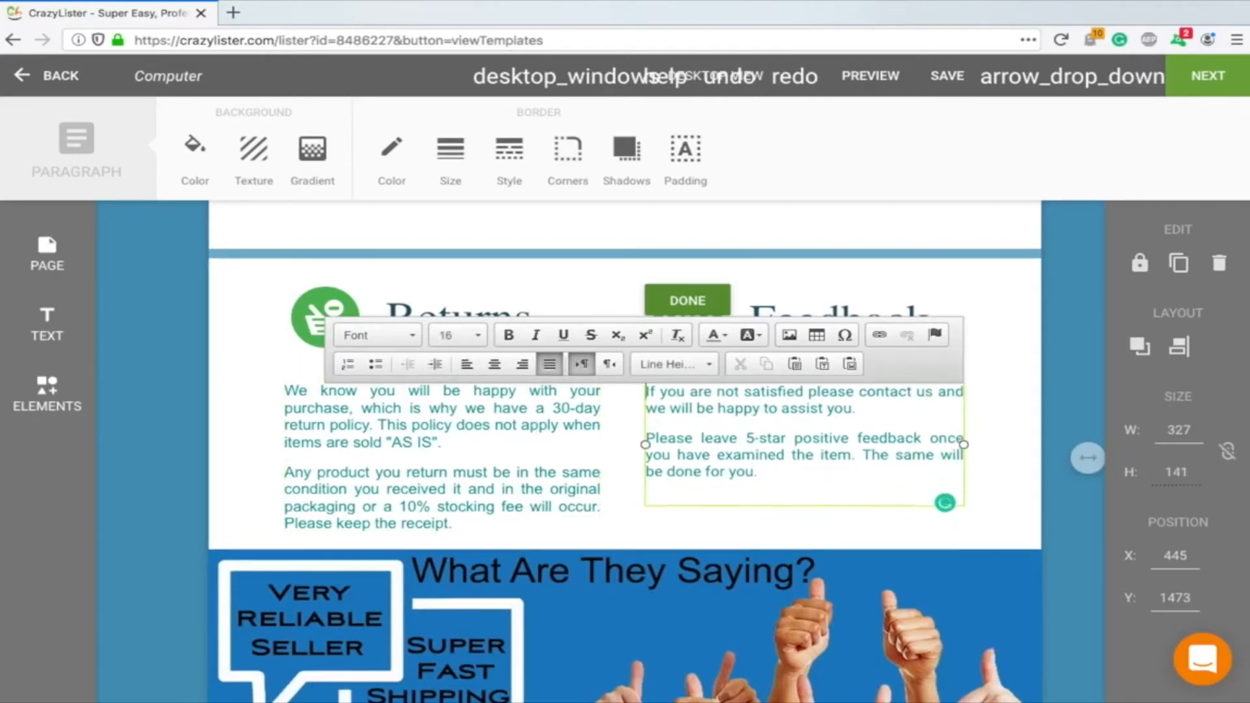
pyautogui.press('Return')
pyautogui.press('Return')
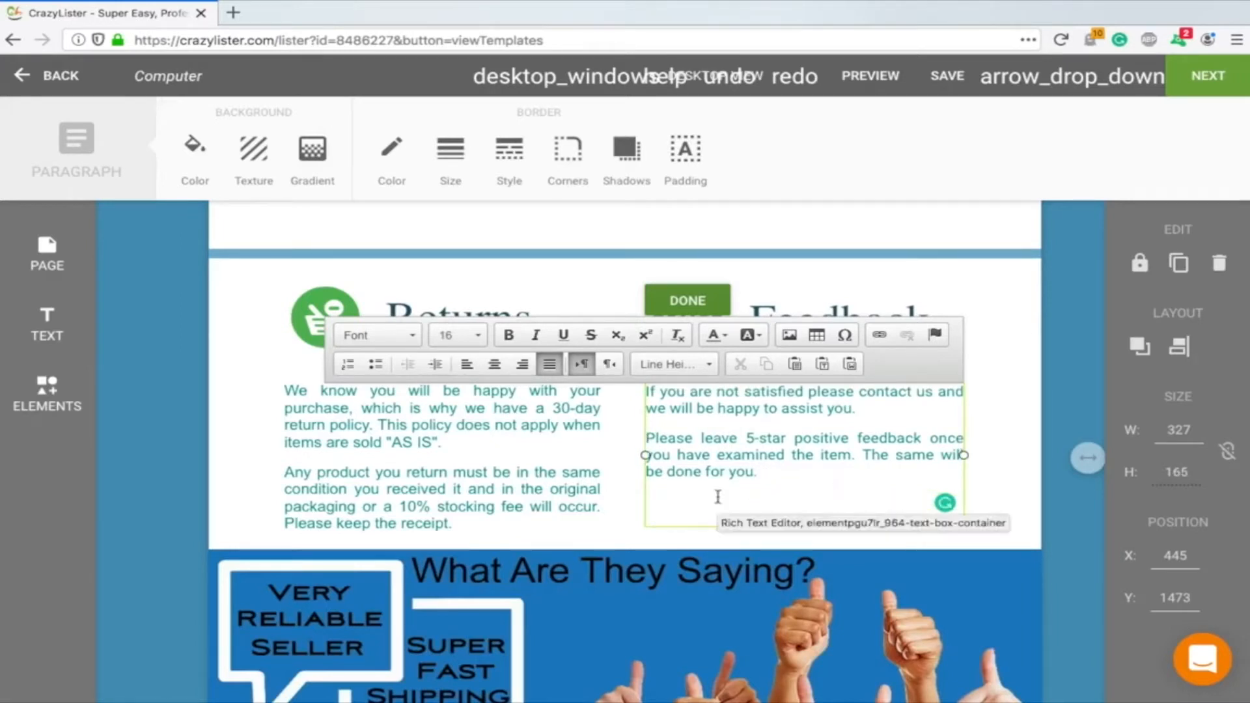
pyautogui.write('f')
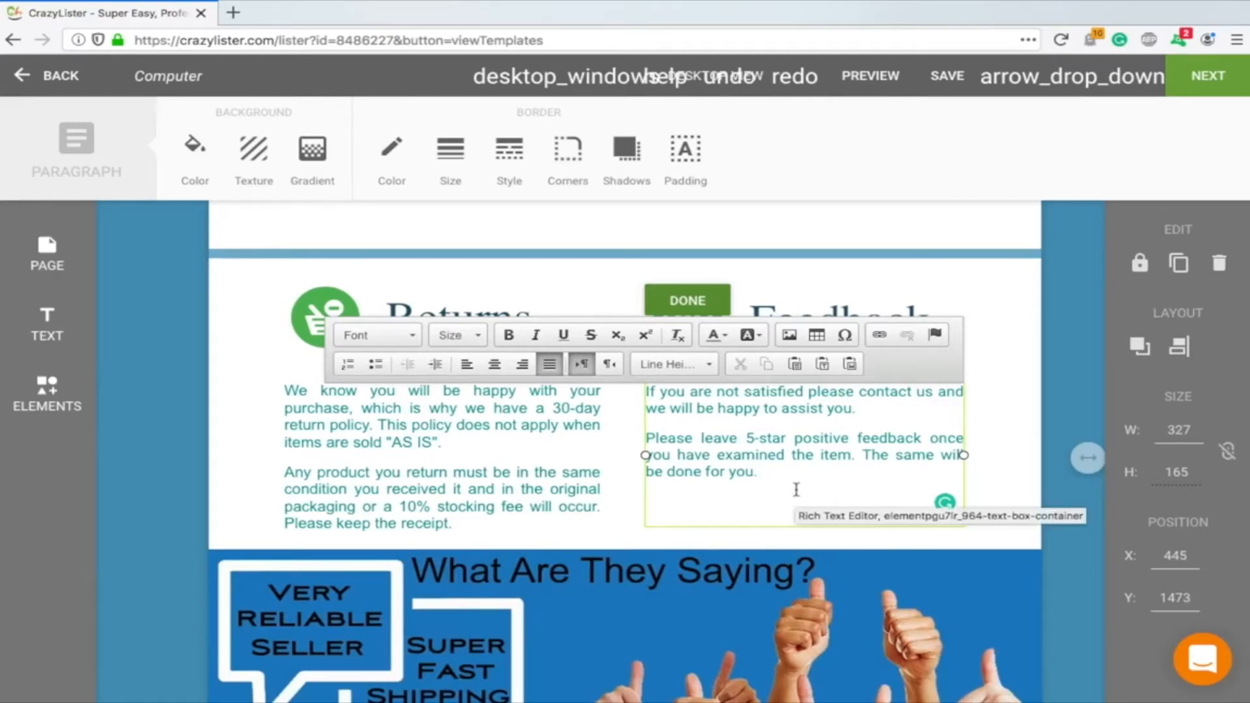
pyautogui.write('Pleas')
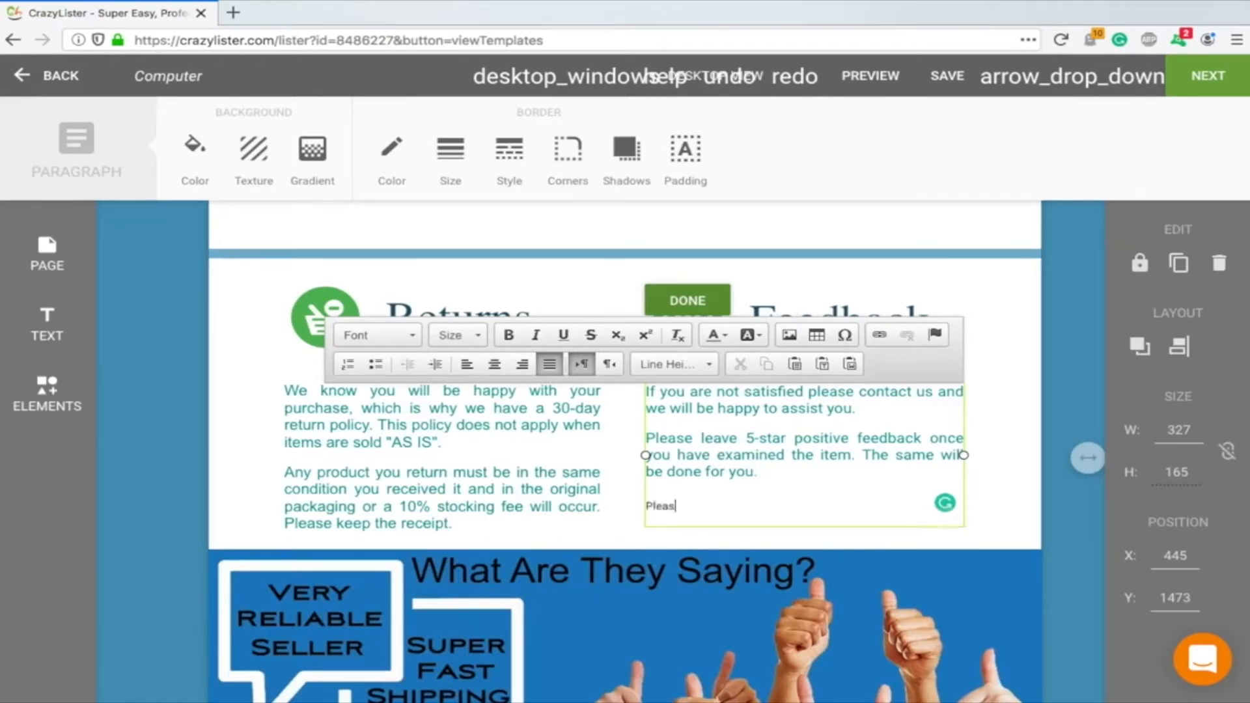
pyautogui.write('e')
# Insert Please pthers into the Feedback paragraph's last sentence, then select and delete it
pyautogui.click(730, 472)
pyautogui.write('Please p')
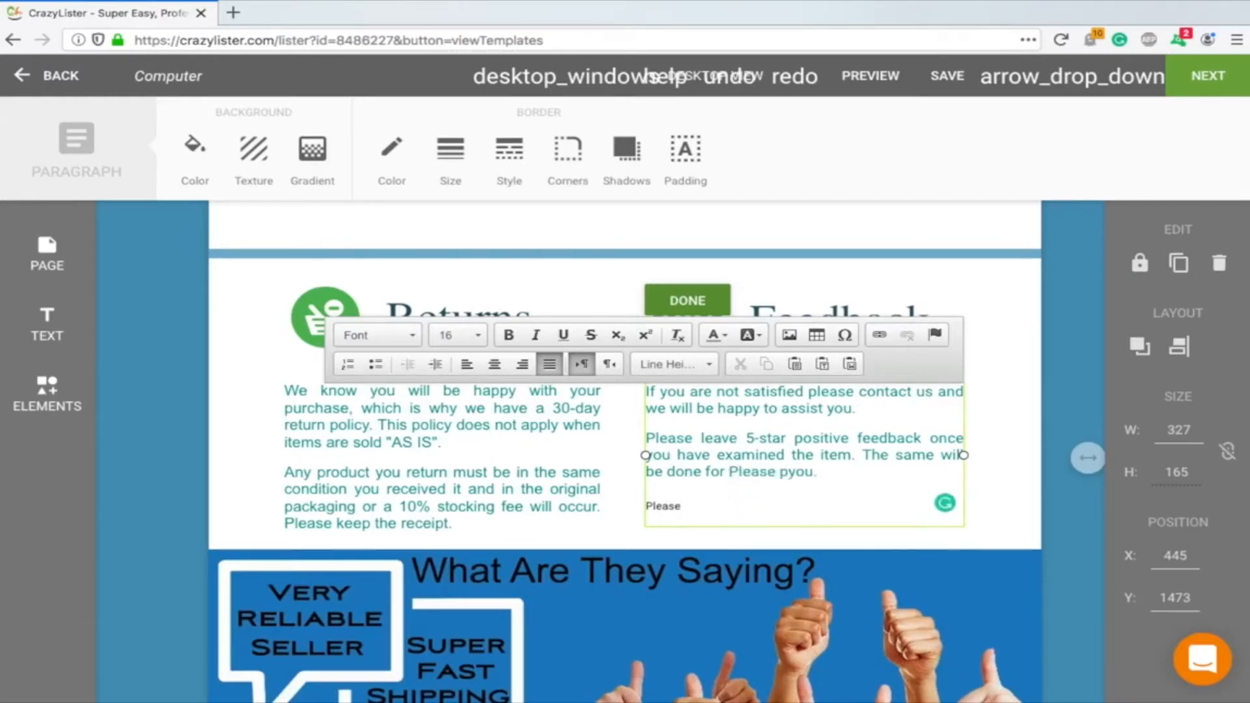
pyautogui.write('thers')
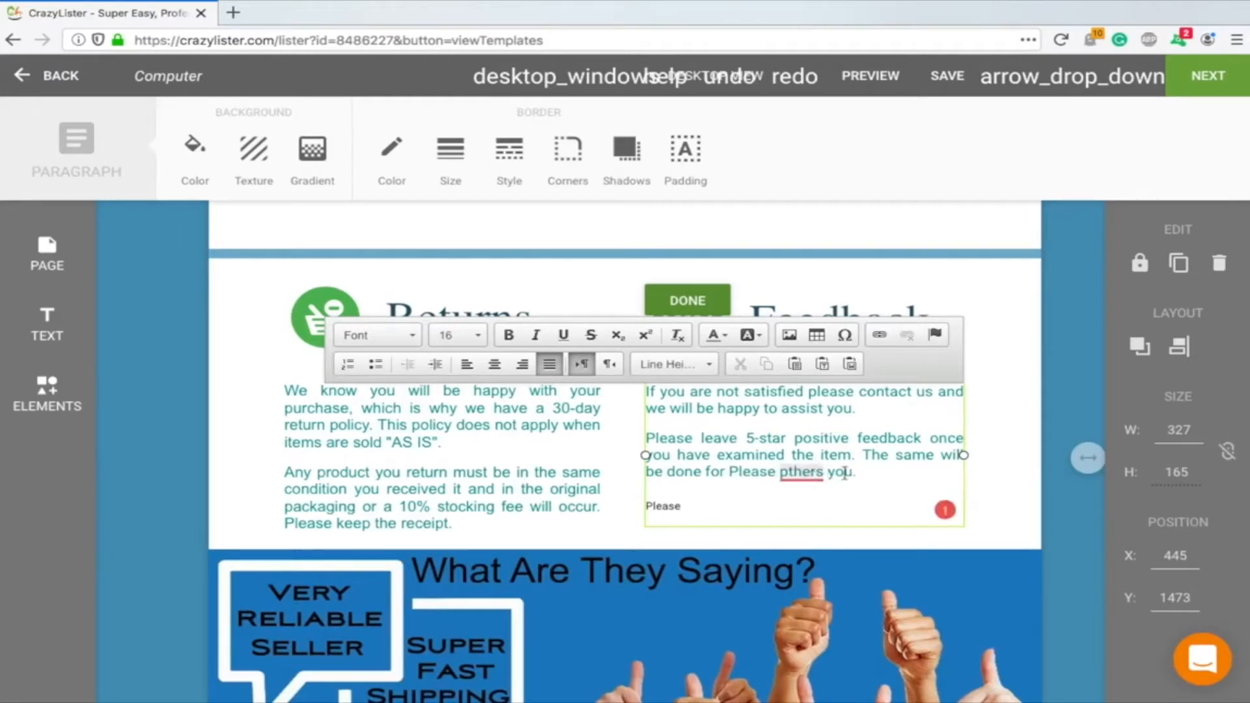
pyautogui.moveTo(827, 473); pyautogui.dragTo(723, 473)
pyautogui.press('BackSpace')
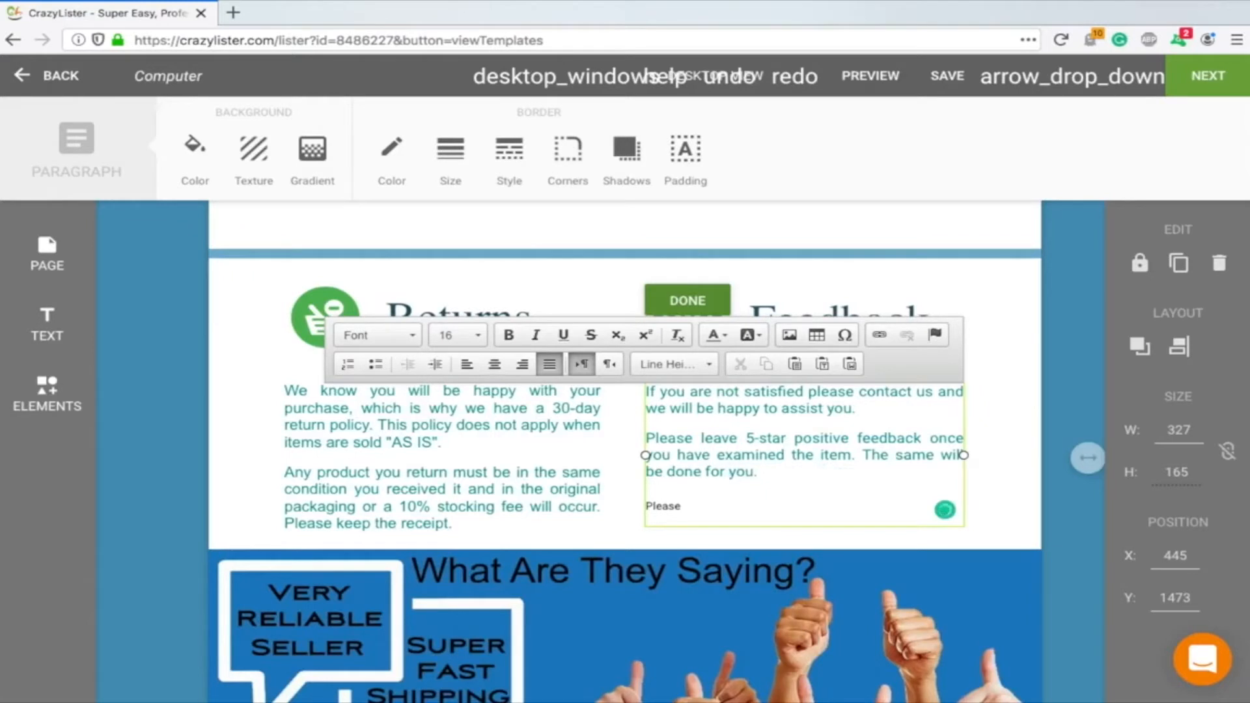
# Delete the added lines from the Feedback paragraph and finish editing it
pyautogui.click(707, 508)
pyautogui.moveTo(651, 506); pyautogui.dragTo(636, 493)
pyautogui.press('BackSpace')
pyautogui.press('BackSpace')
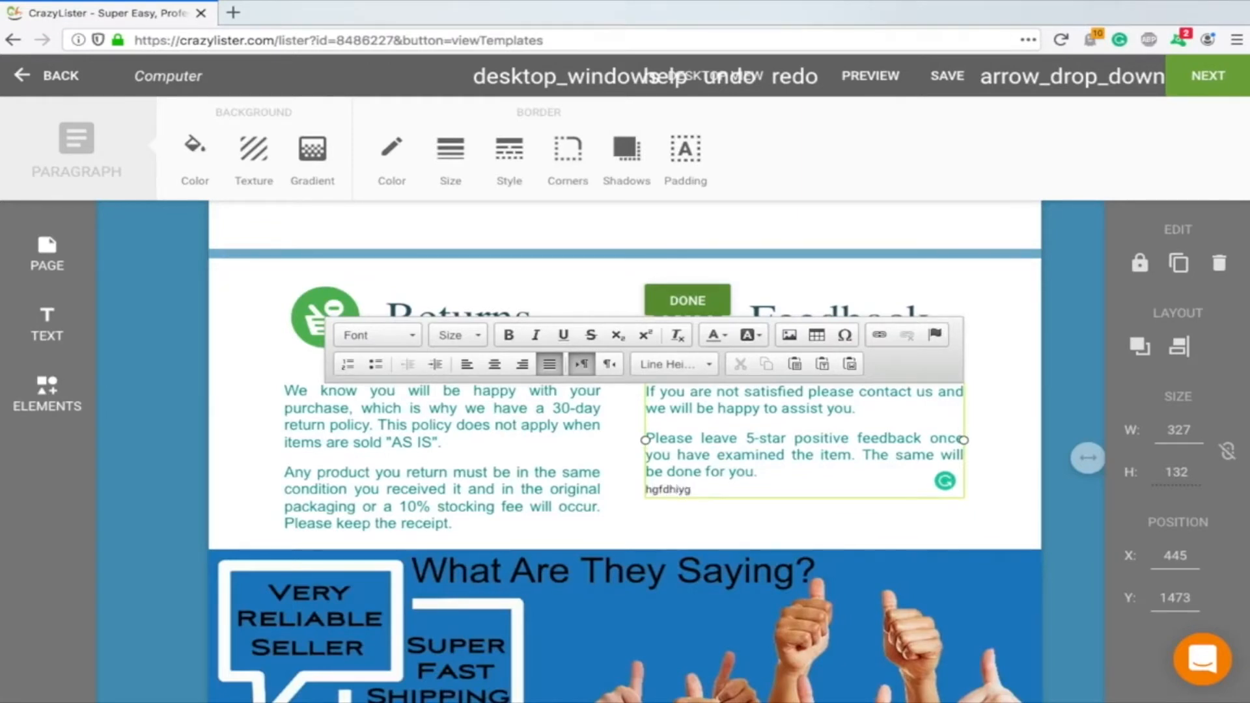
pyautogui.press('BackSpace')
pyautogui.press('BackSpace')
pyautogui.press('BackSpace')
pyautogui.press('BackSpace')
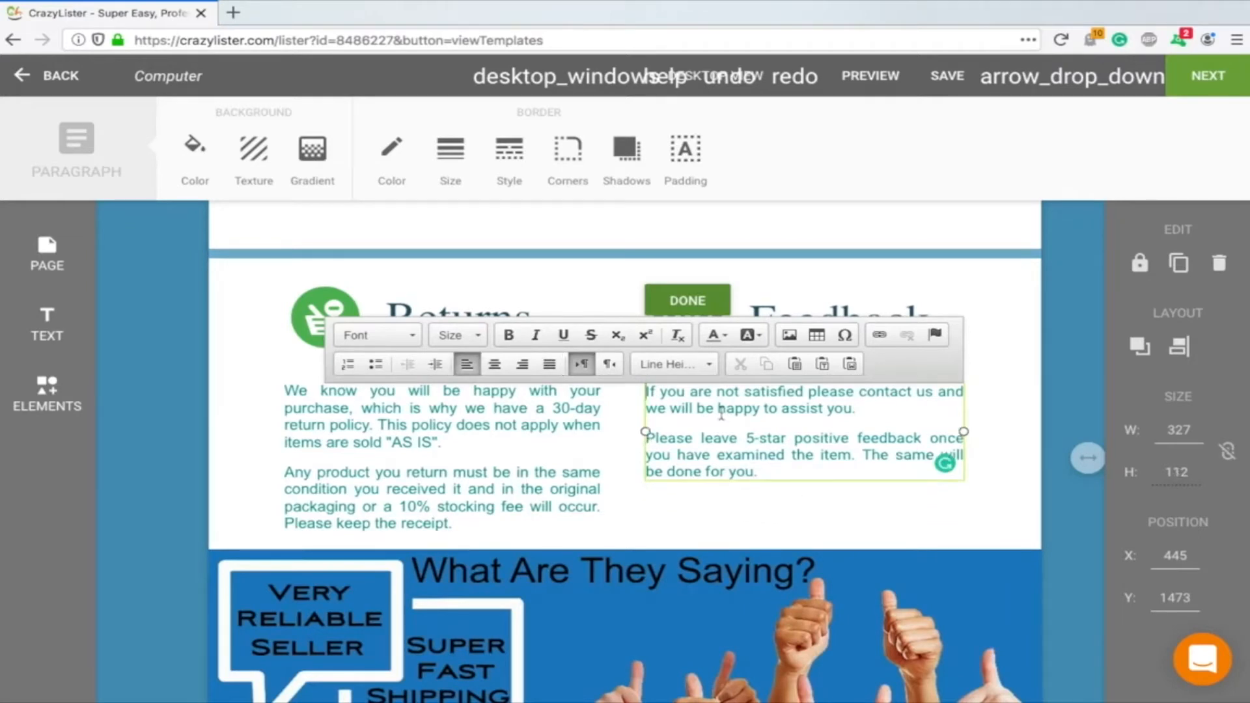
pyautogui.click(708, 510)
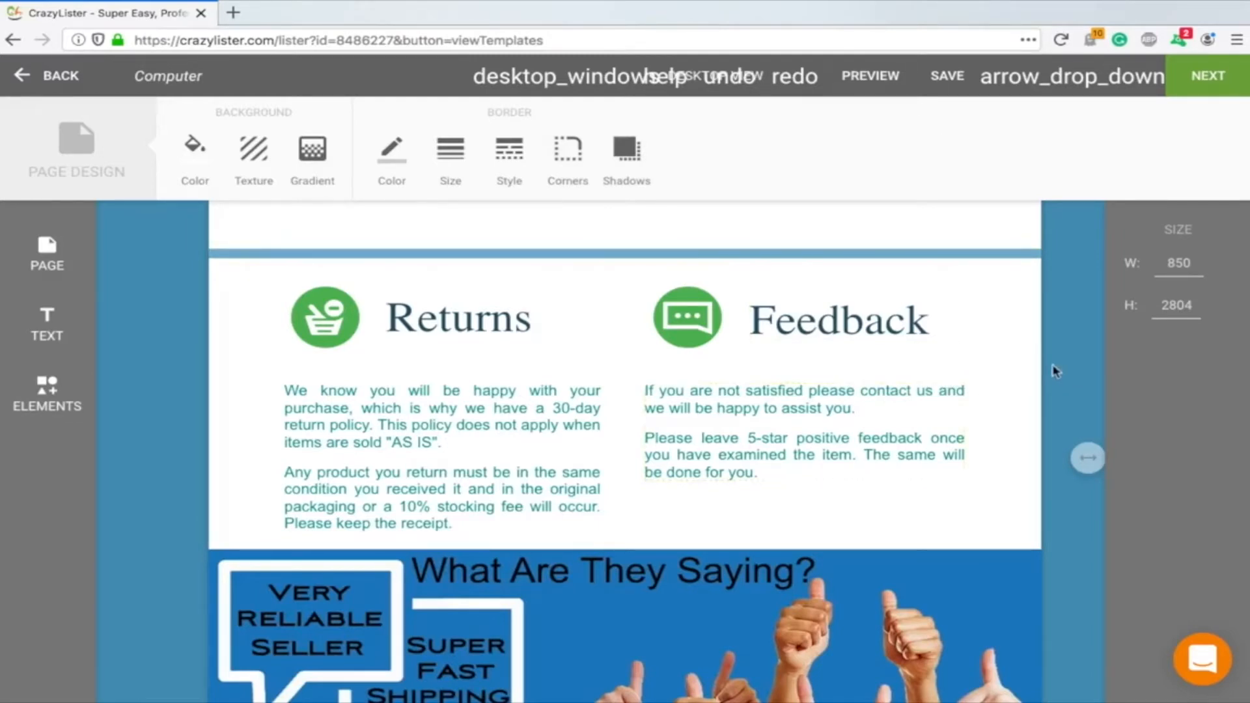
# Scroll through the template to the portrait photo, select it, and return to the header
pyautogui.scroll(3, 1055, 364)
pyautogui.scroll(10, 1055, 361)
pyautogui.scroll(-3, 1056, 364)
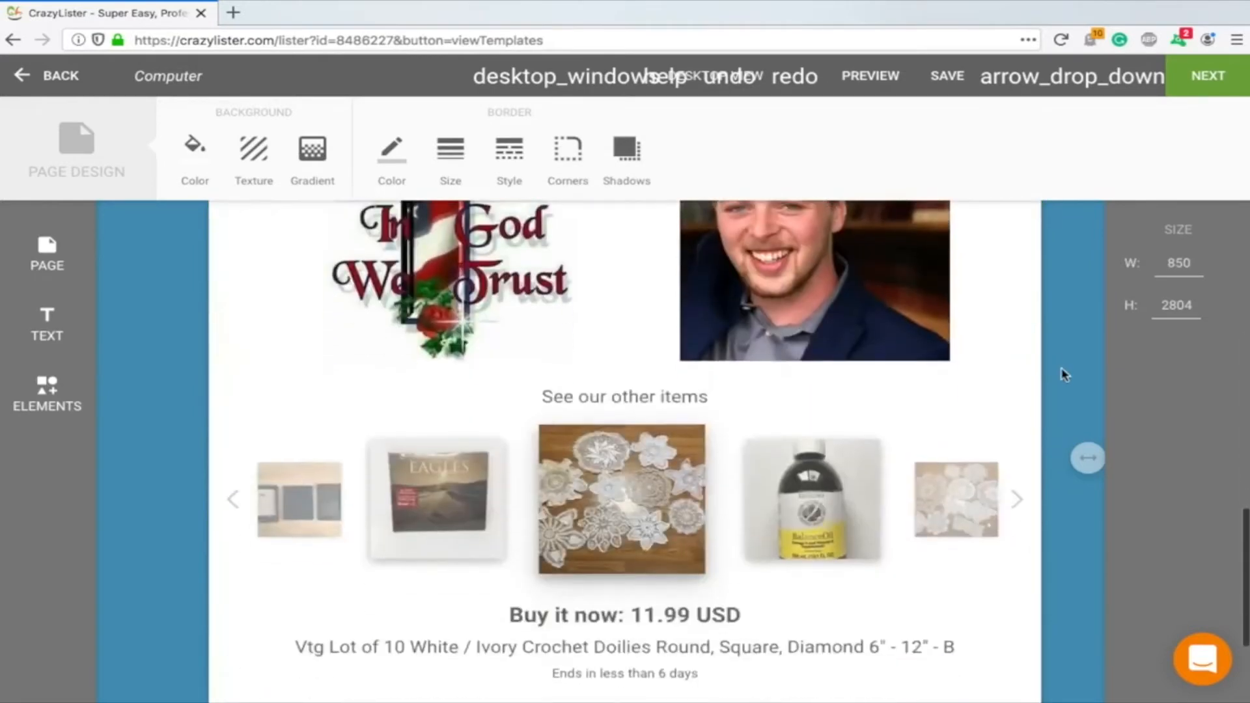
pyautogui.scroll(-1, 840, 355)
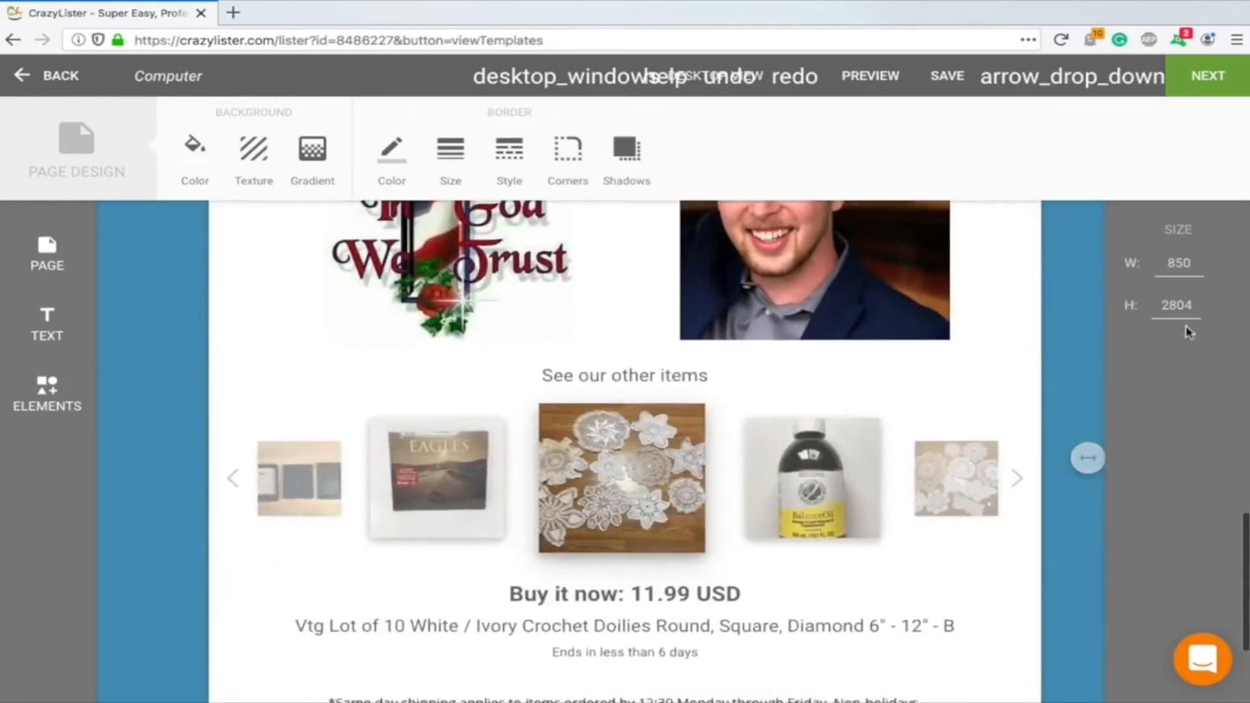
pyautogui.click(679, 300)
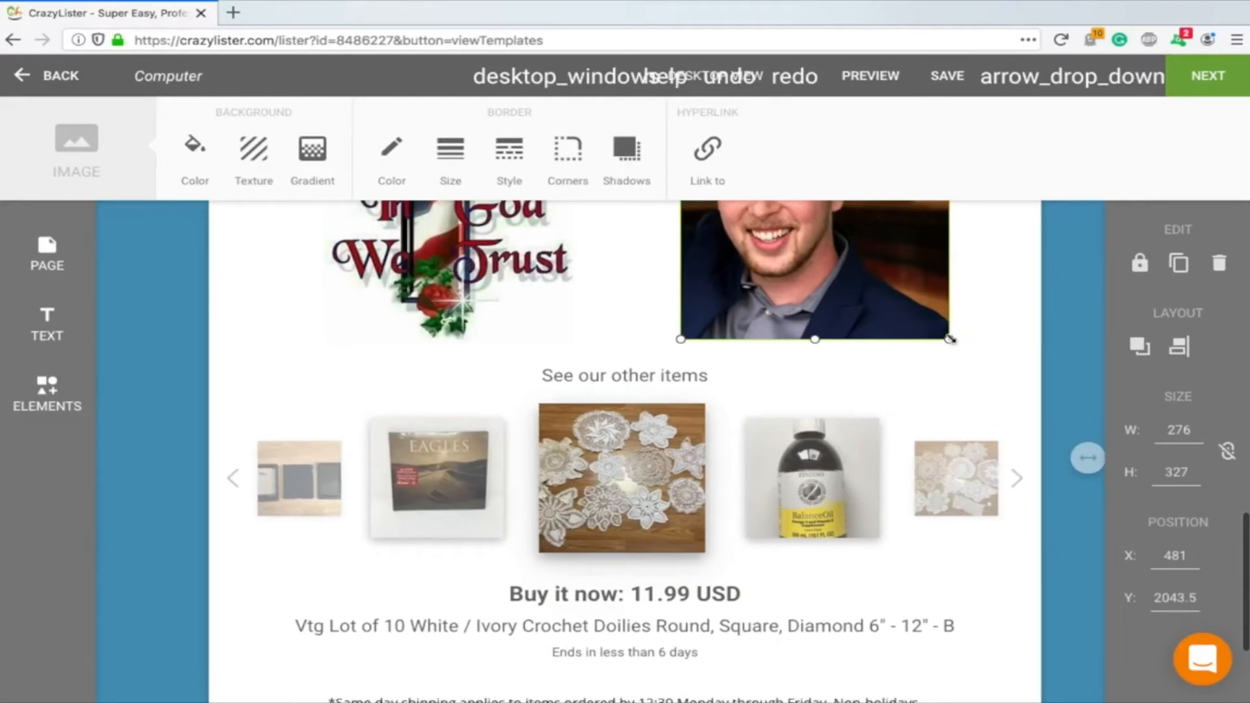
pyautogui.scroll(-1, 906, 349)
pyautogui.scroll(3, 908, 352)
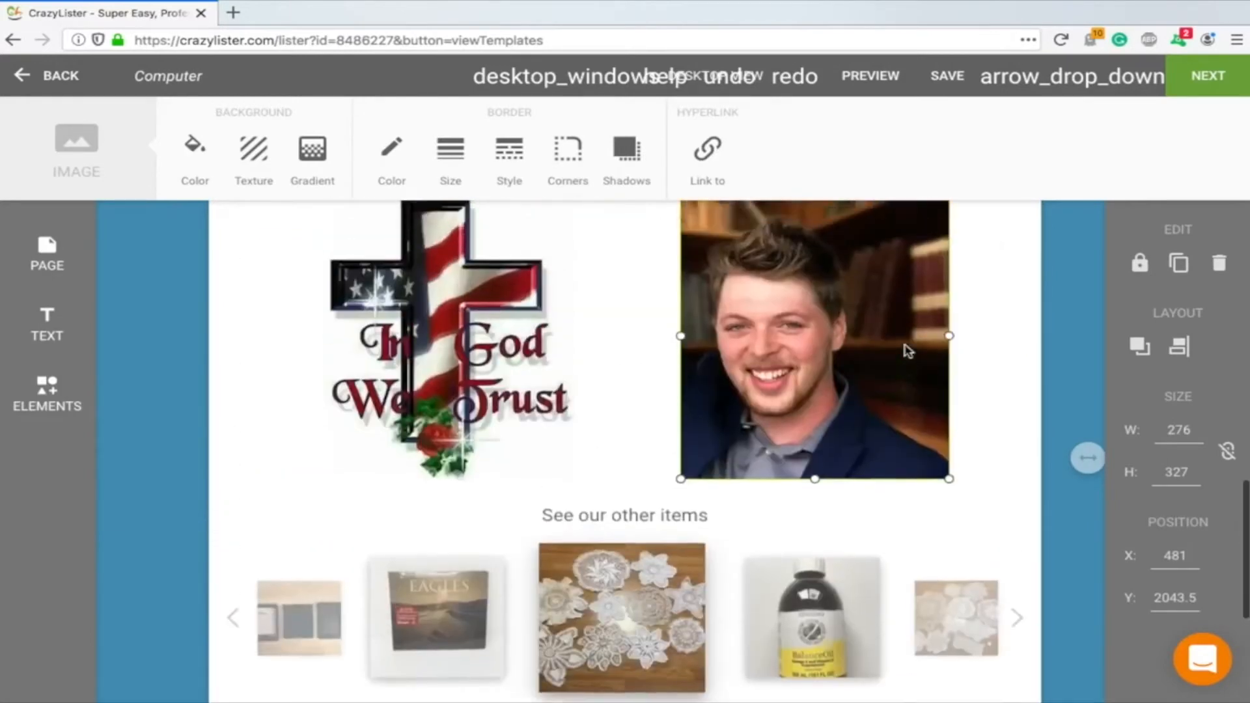
pyautogui.scroll(15, 907, 350)
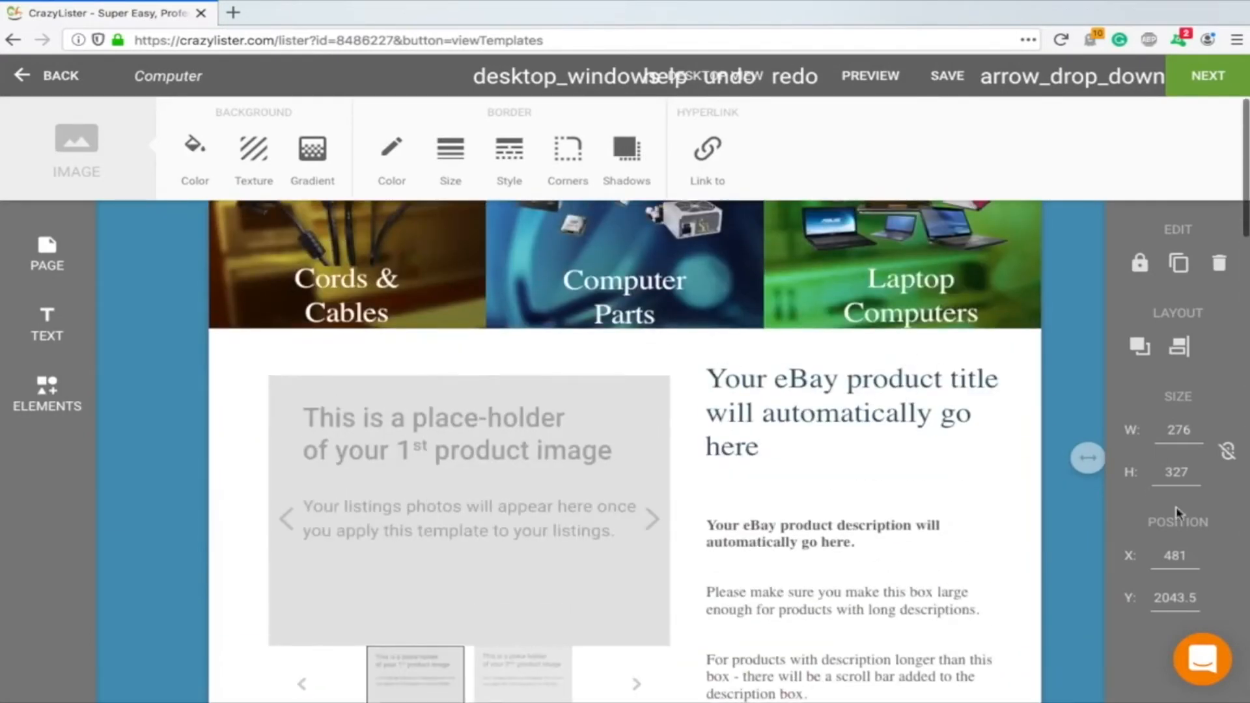
pyautogui.scroll(3, 788, 508)
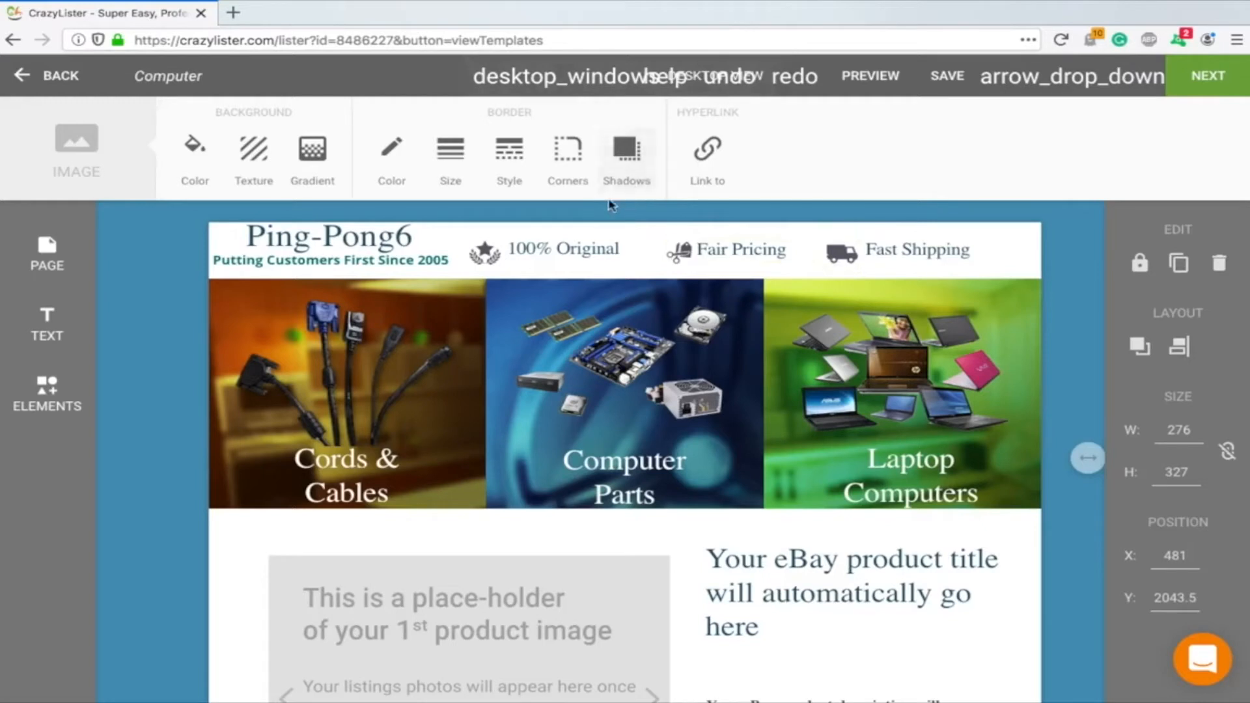
# Switch the editor to the smartphone Mobile View and review the top of the mobile layout
pyautogui.click(563, 72)
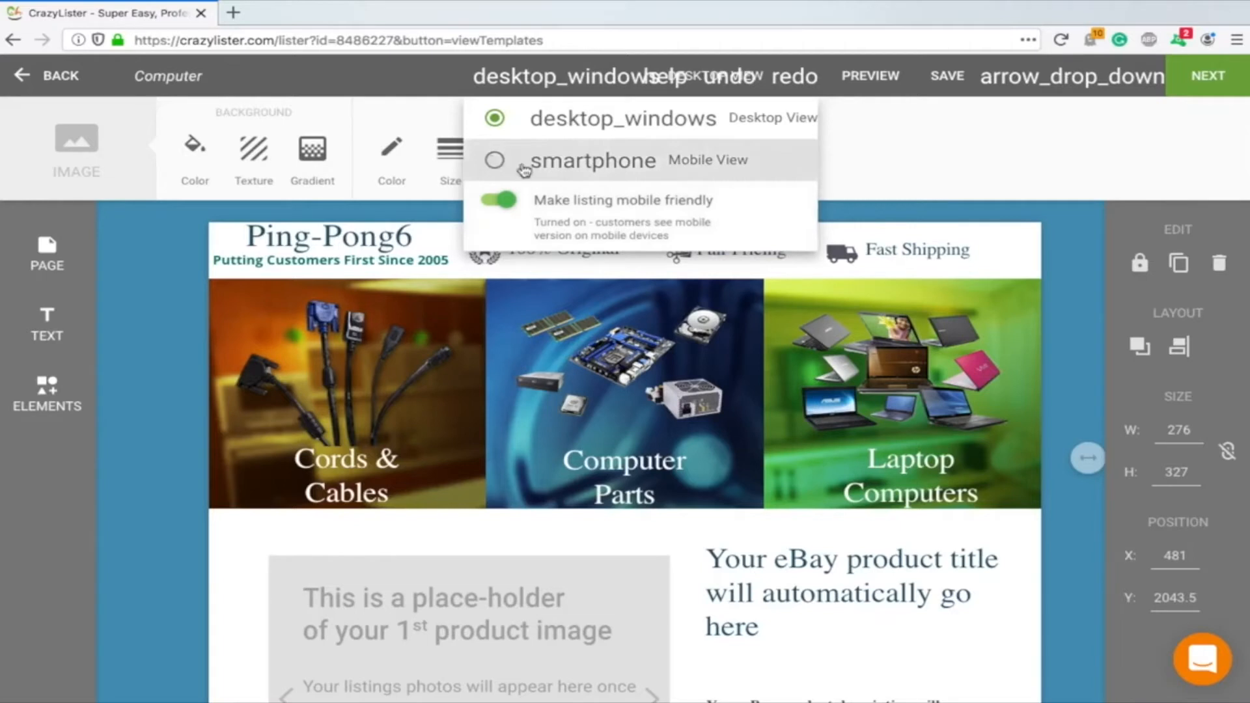
pyautogui.click(711, 167)
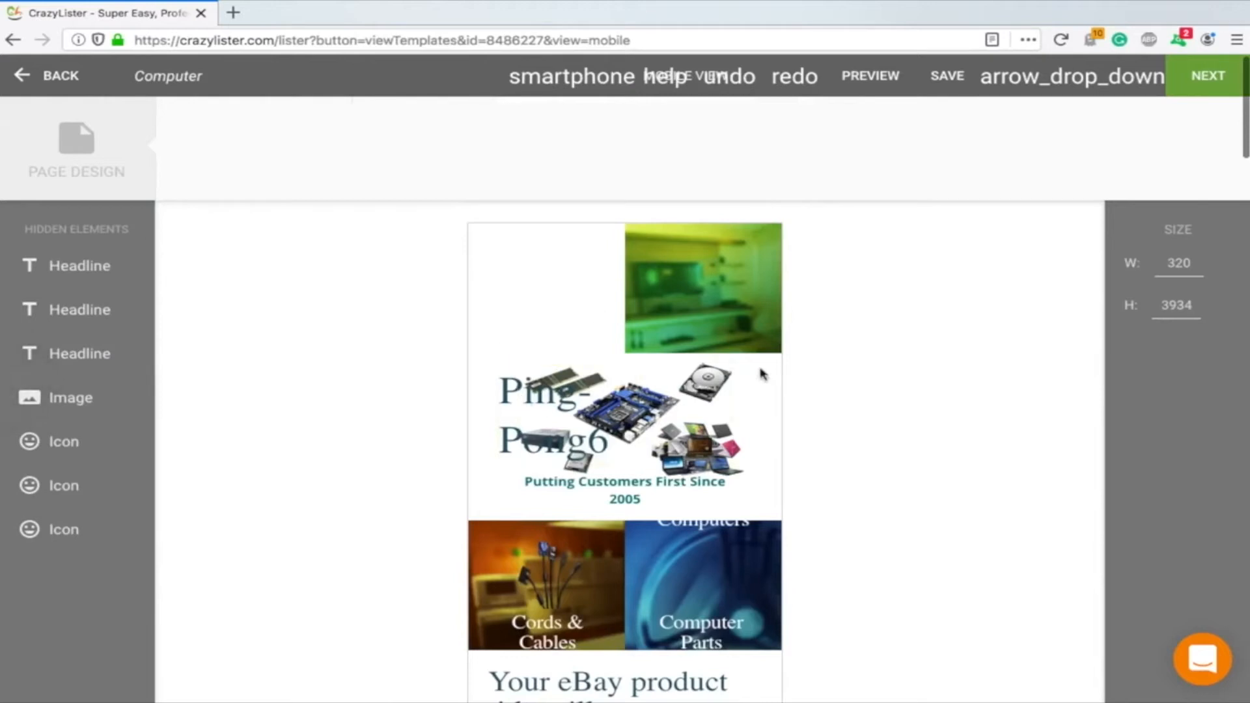
pyautogui.scroll(-3, 727, 333)
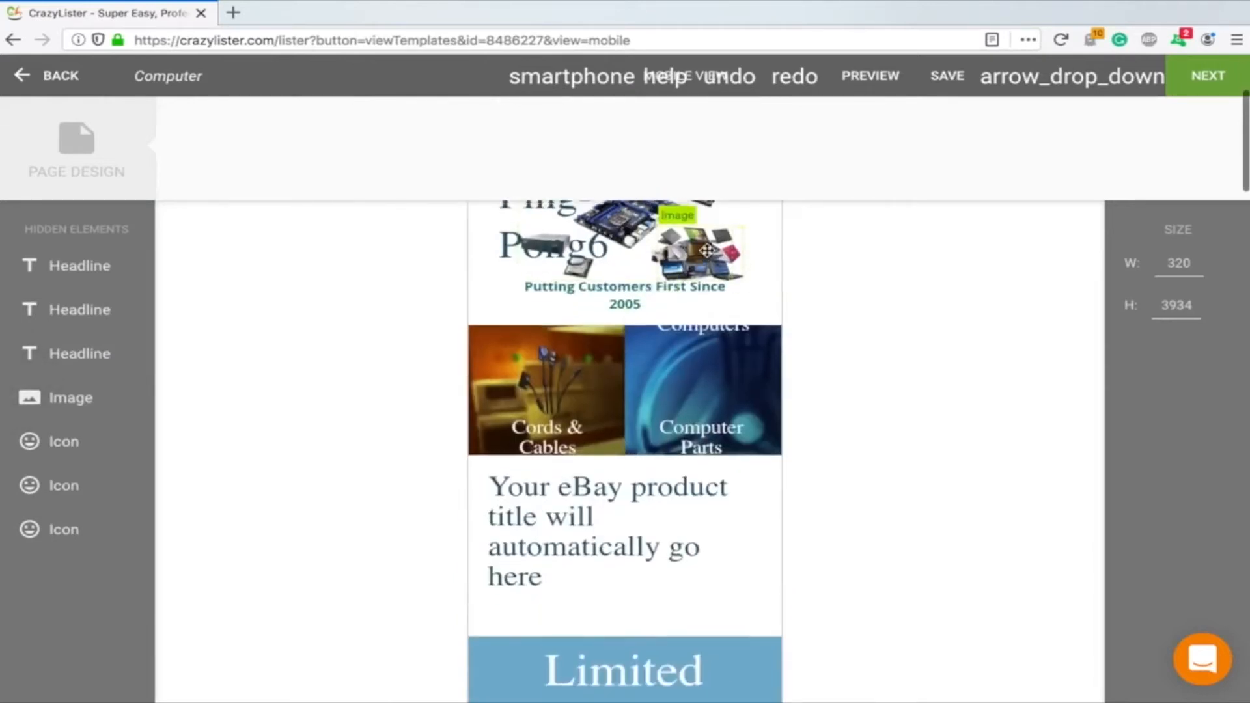
pyautogui.scroll(2, 707, 257)
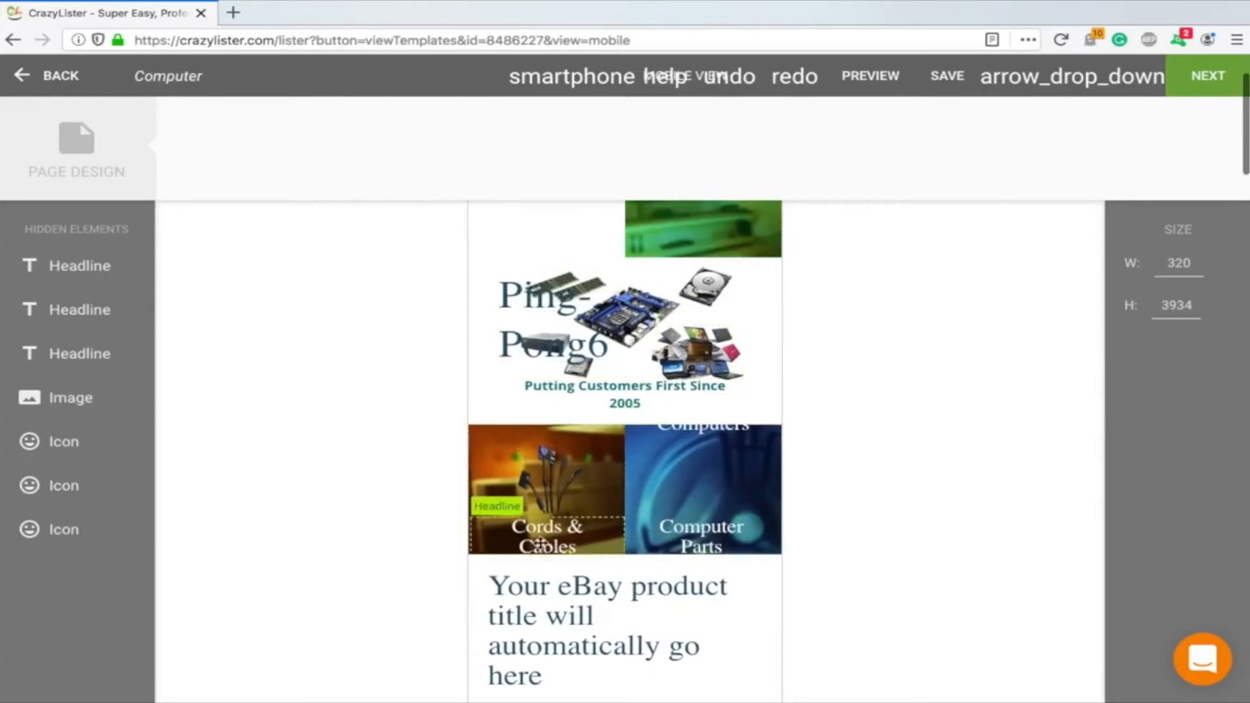
pyautogui.scroll(2, 705, 437)
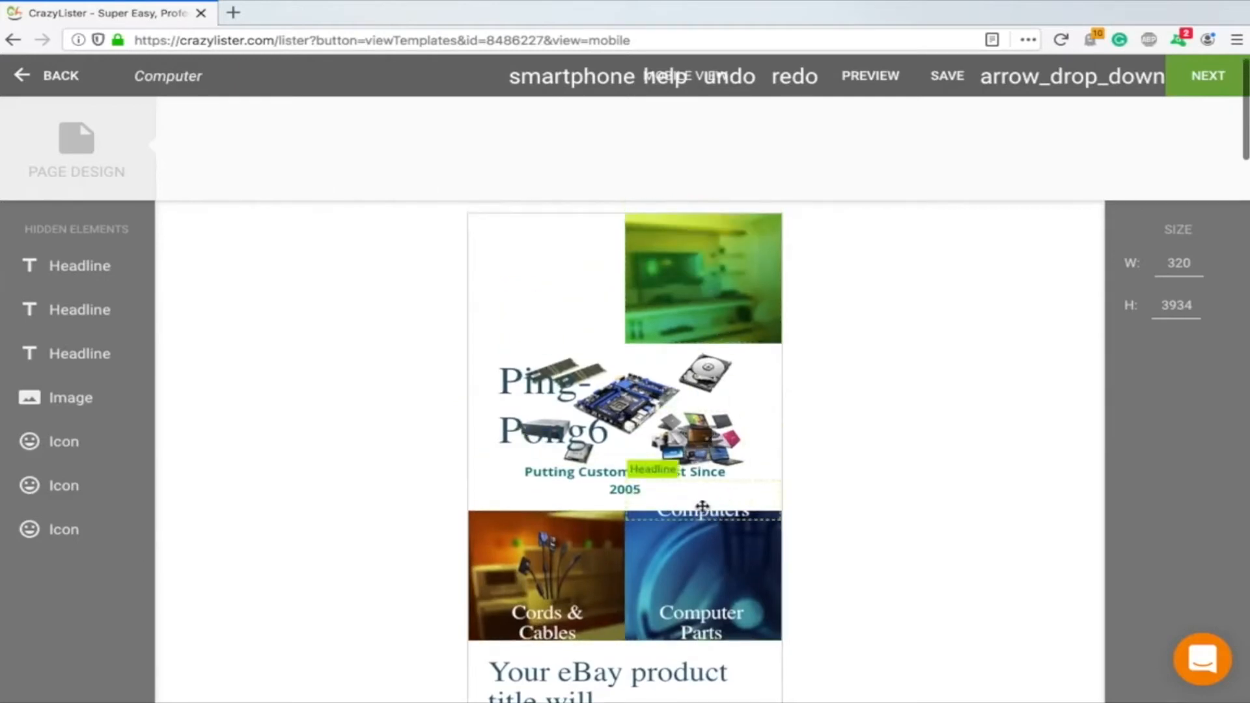
# Move the Laptop Computers headline up onto the green laptop image in the mobile layout
pyautogui.moveTo(697, 519); pyautogui.dragTo(699, 259)
pyautogui.moveTo(718, 625)
pyautogui.mouseDown()
pyautogui.moveTo(726, 260)
pyautogui.moveTo(743, 627)
pyautogui.moveTo(712, 629)
pyautogui.mouseUp()
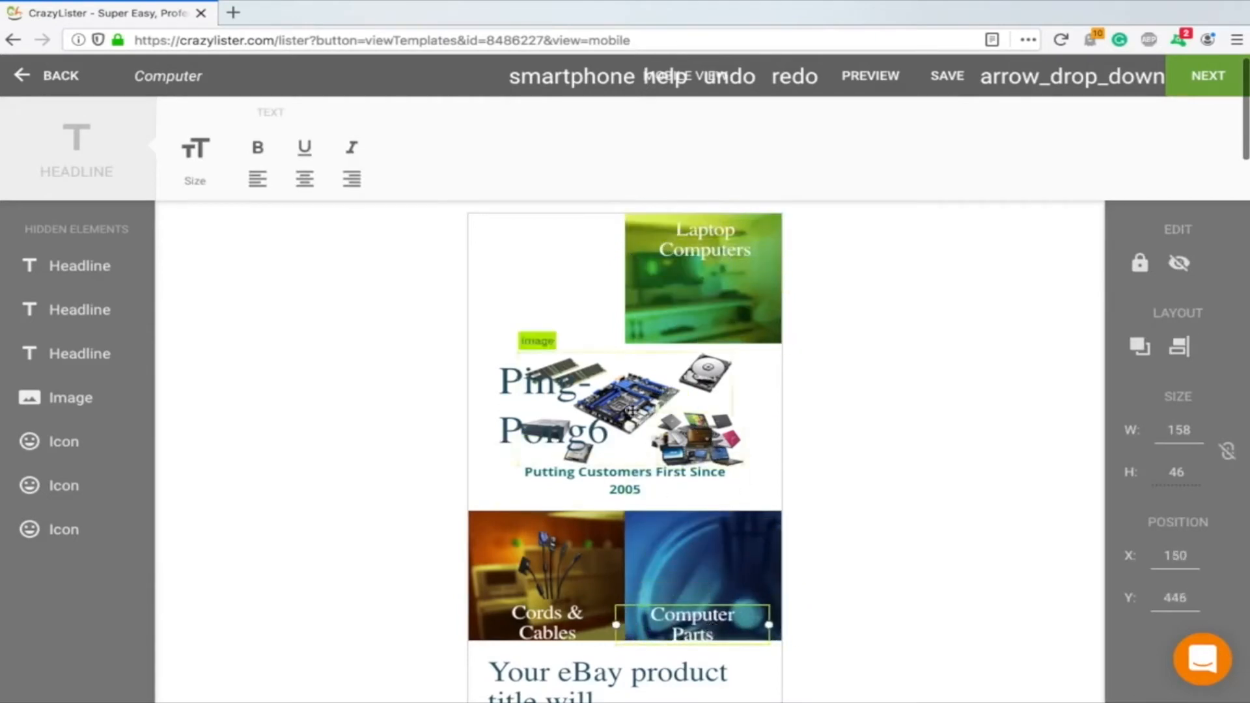
# Move the computer-parts image up behind the laptop tile and the small laptops image onto the Computer Parts tile
pyautogui.moveTo(706, 375); pyautogui.dragTo(749, 279)
pyautogui.moveTo(720, 425); pyautogui.dragTo(718, 556)
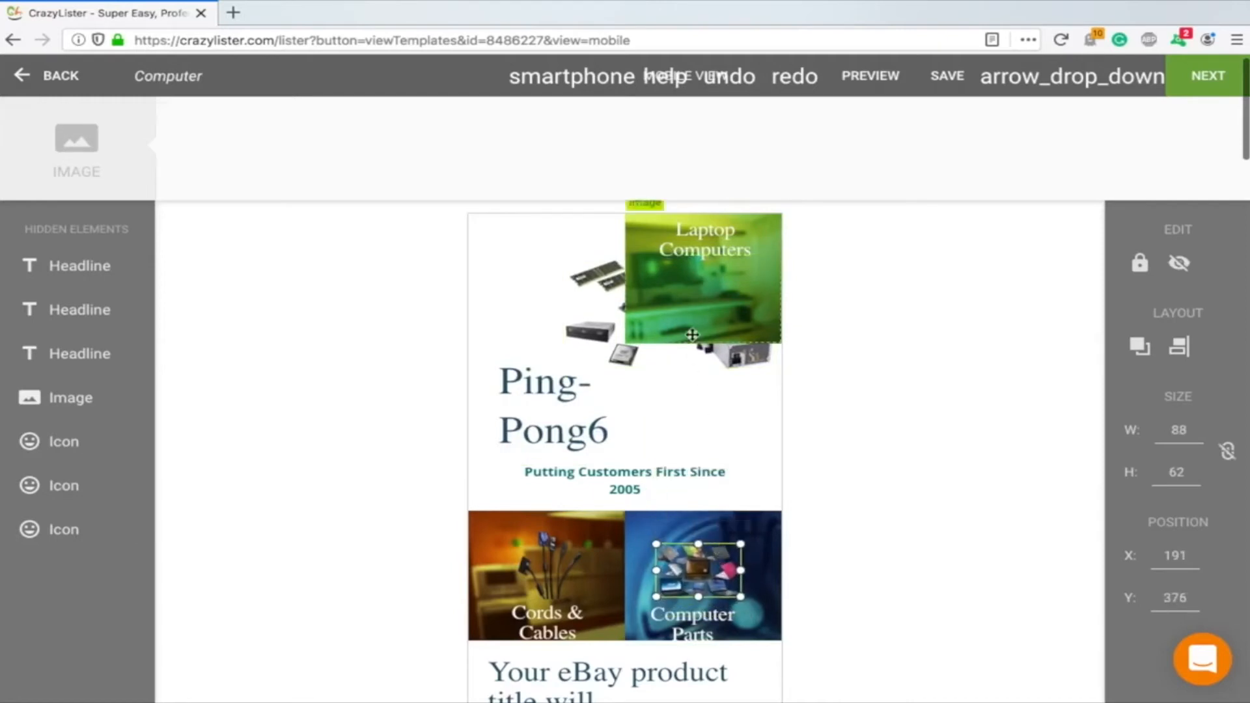
# Scroll down to review the rest of the mobile layout
pyautogui.scroll(-3, 692, 334)
pyautogui.scroll(-6, 647, 315)
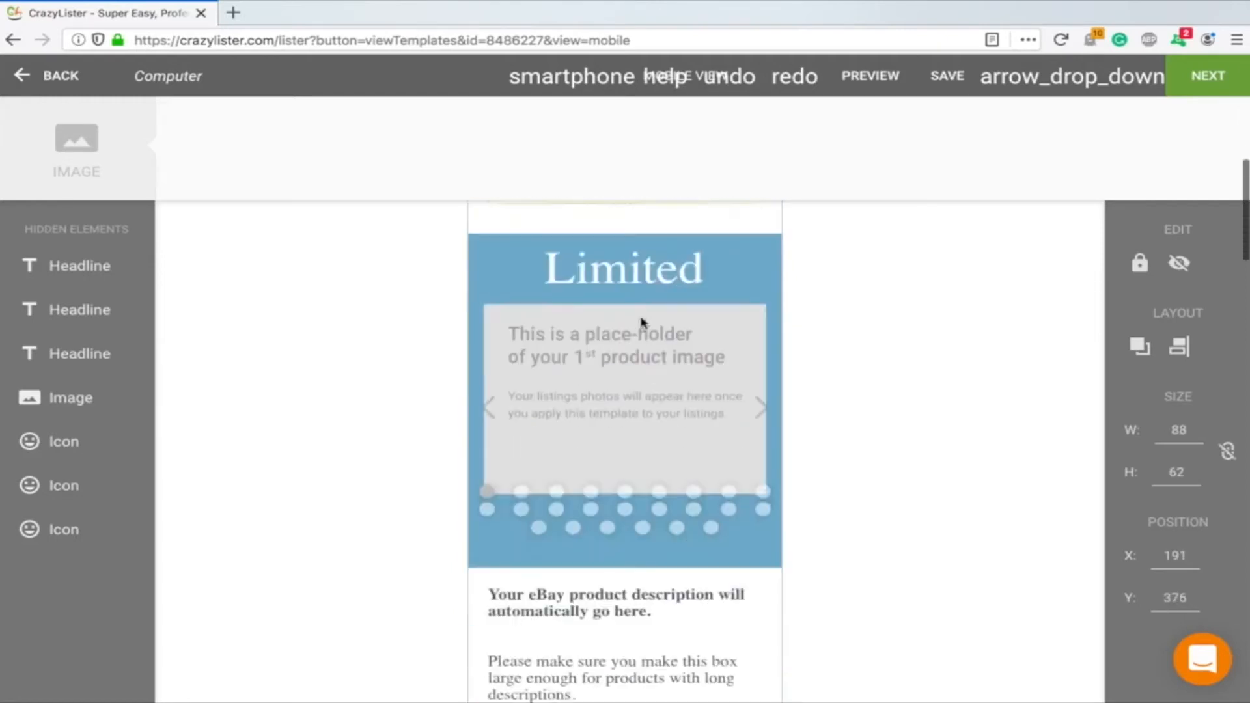
pyautogui.scroll(-5, 675, 402)
pyautogui.scroll(1, 675, 402)
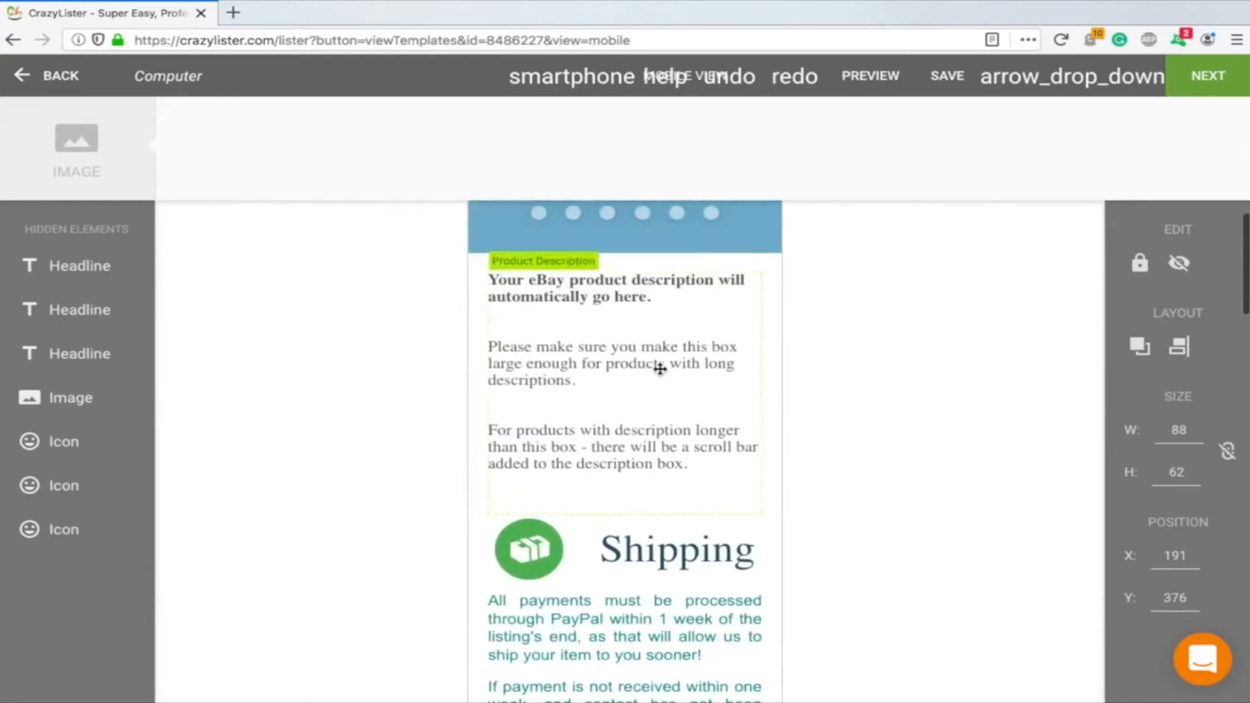
# Move the small Feedback caption down, below the Returns headline, in the mobile layout
pyautogui.scroll(-3, 651, 365)
pyautogui.scroll(-2, 595, 329)
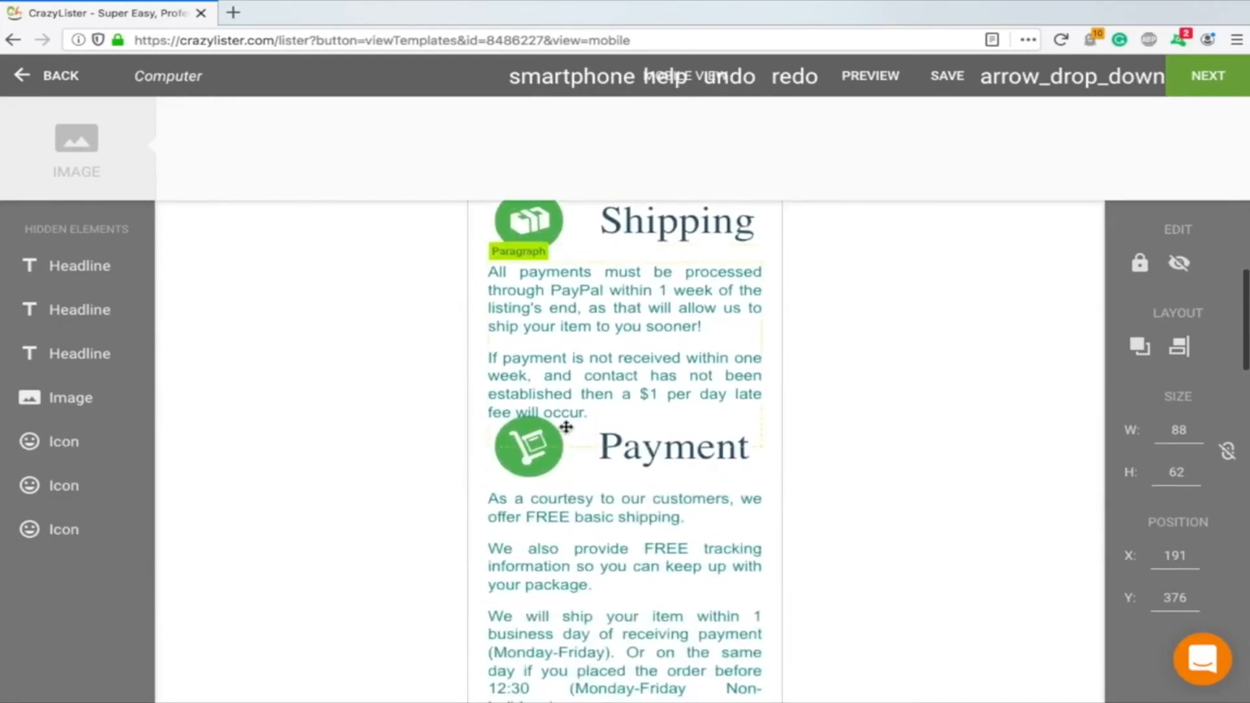
pyautogui.scroll(-4, 573, 449)
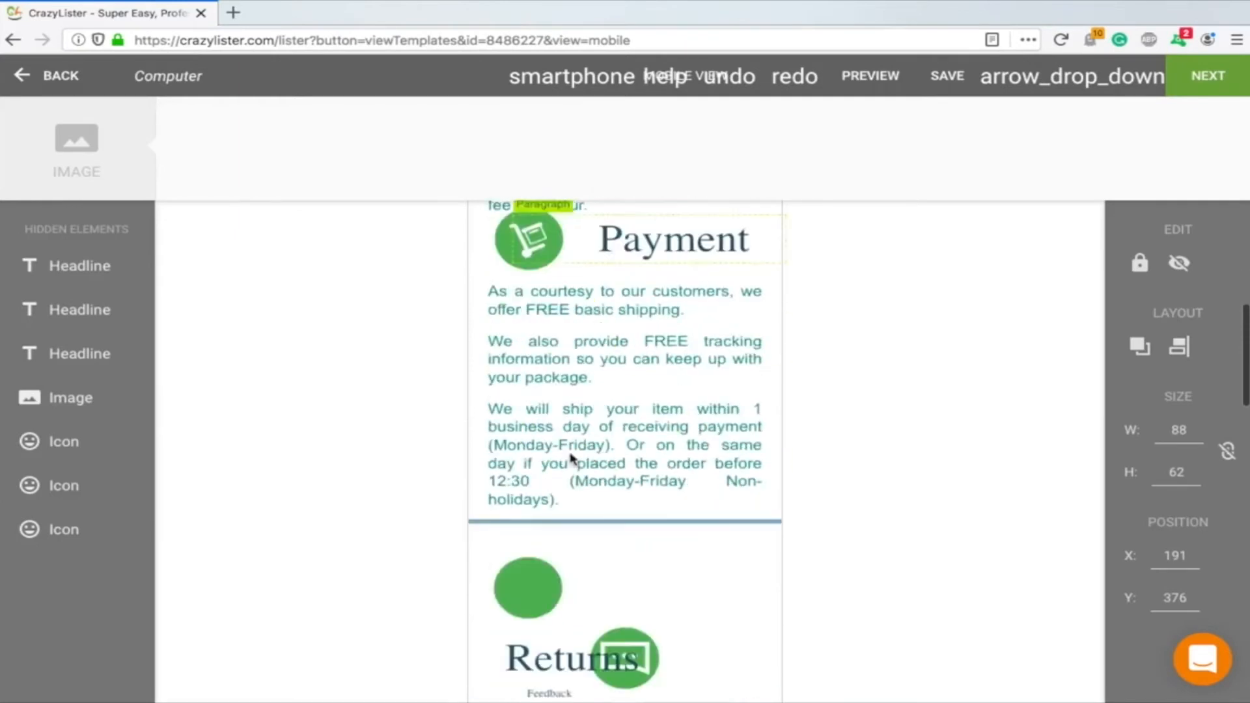
pyautogui.scroll(-5, 664, 396)
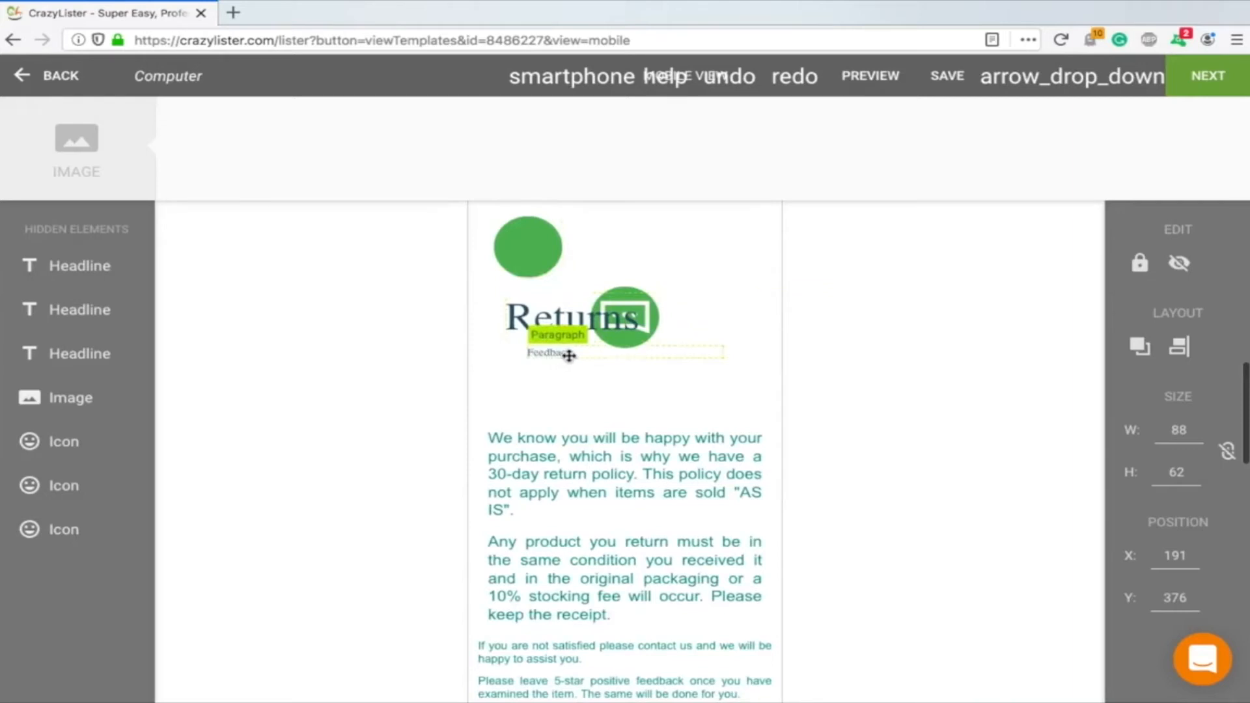
pyautogui.moveTo(569, 355); pyautogui.dragTo(577, 384)
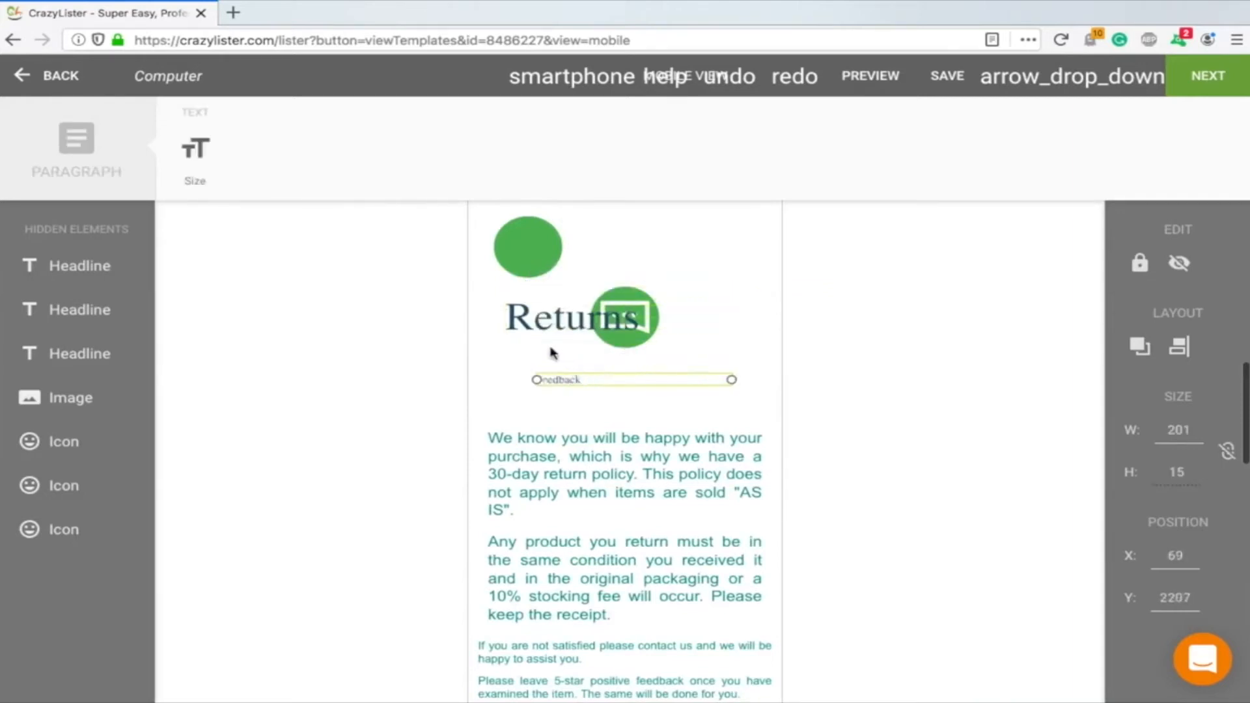
# Move the See our other items cross-sell section down and the same-day shipping note down beneath the green features banner
pyautogui.scroll(-3, 581, 501)
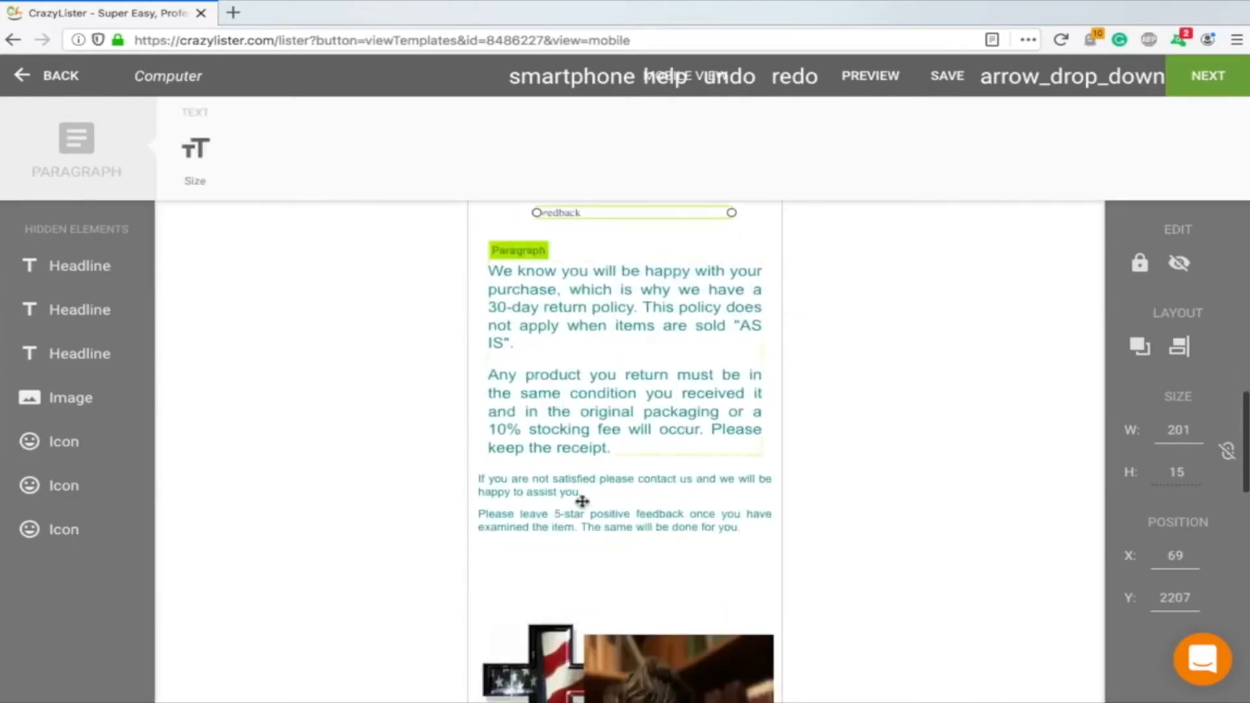
pyautogui.scroll(-6, 668, 417)
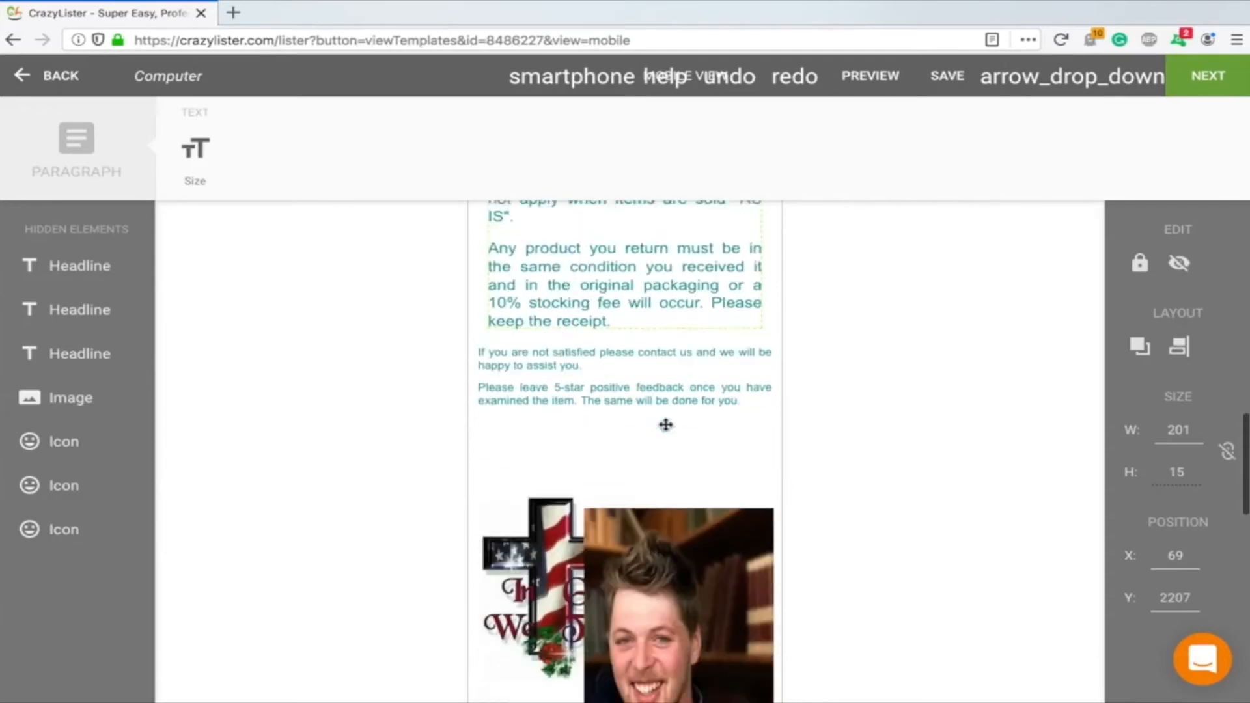
pyautogui.scroll(-1, 560, 366)
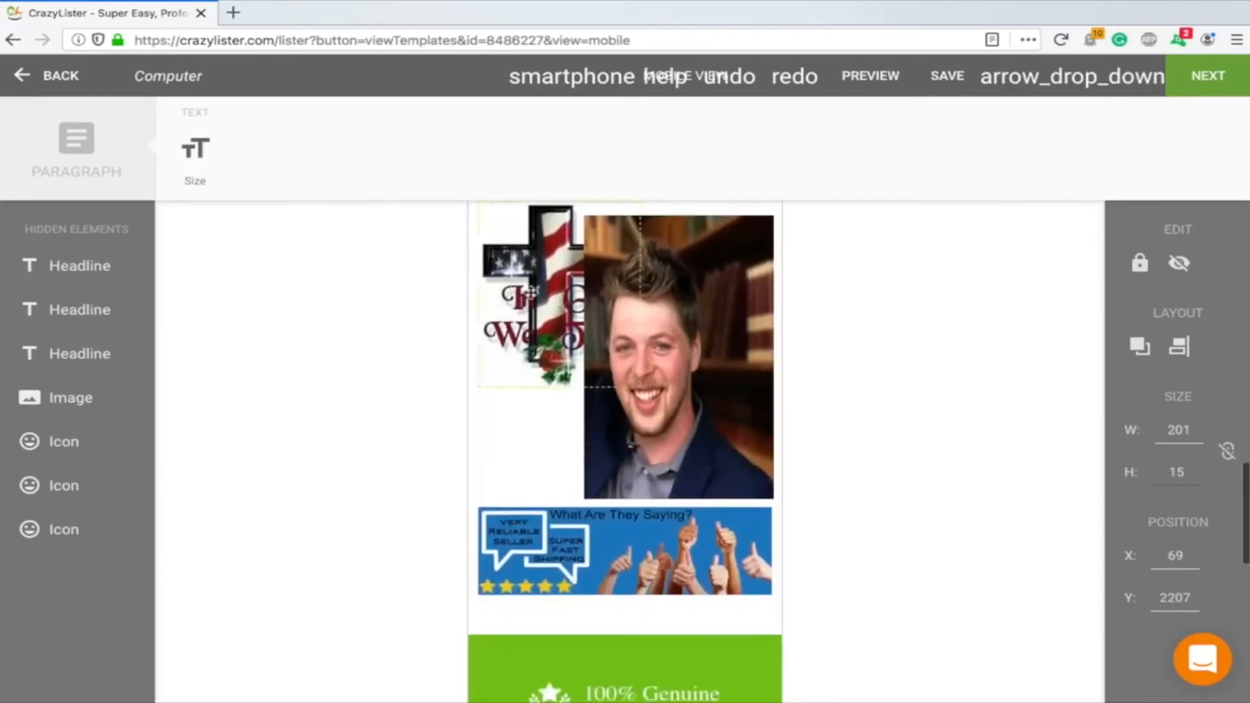
pyautogui.scroll(-6, 677, 365)
pyautogui.scroll(1, 673, 330)
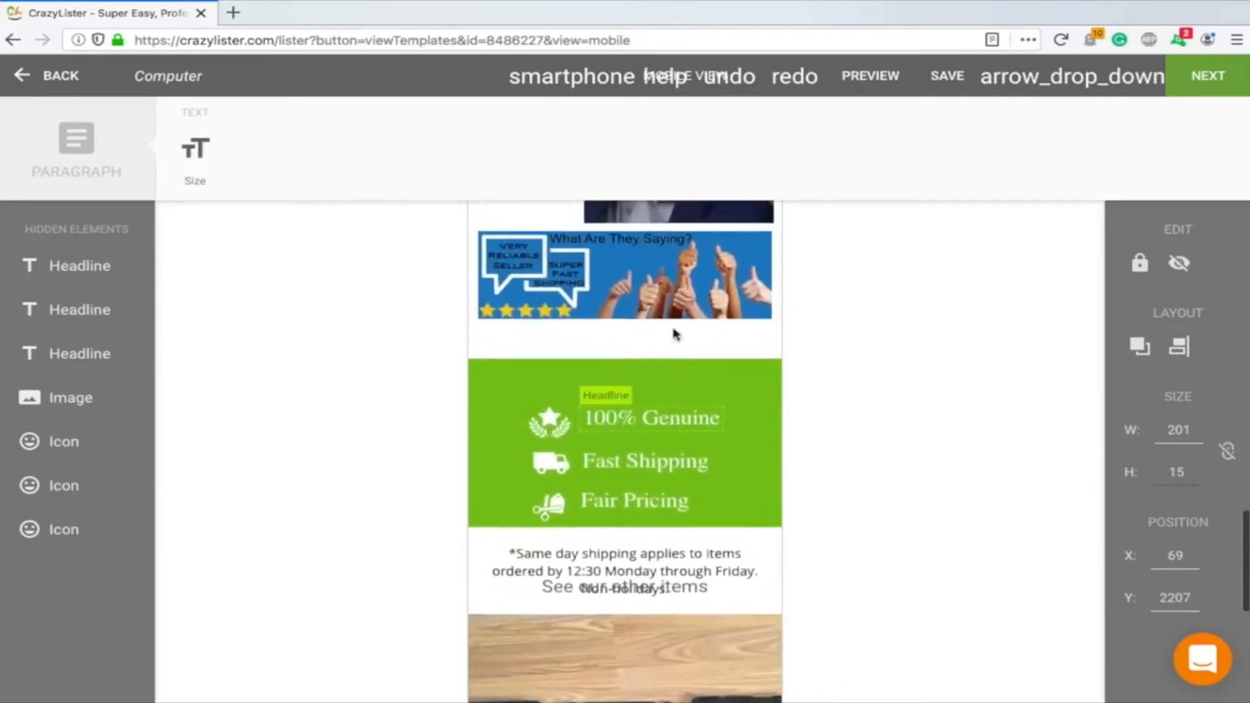
pyautogui.scroll(-1, 651, 339)
pyautogui.scroll(-2, 716, 390)
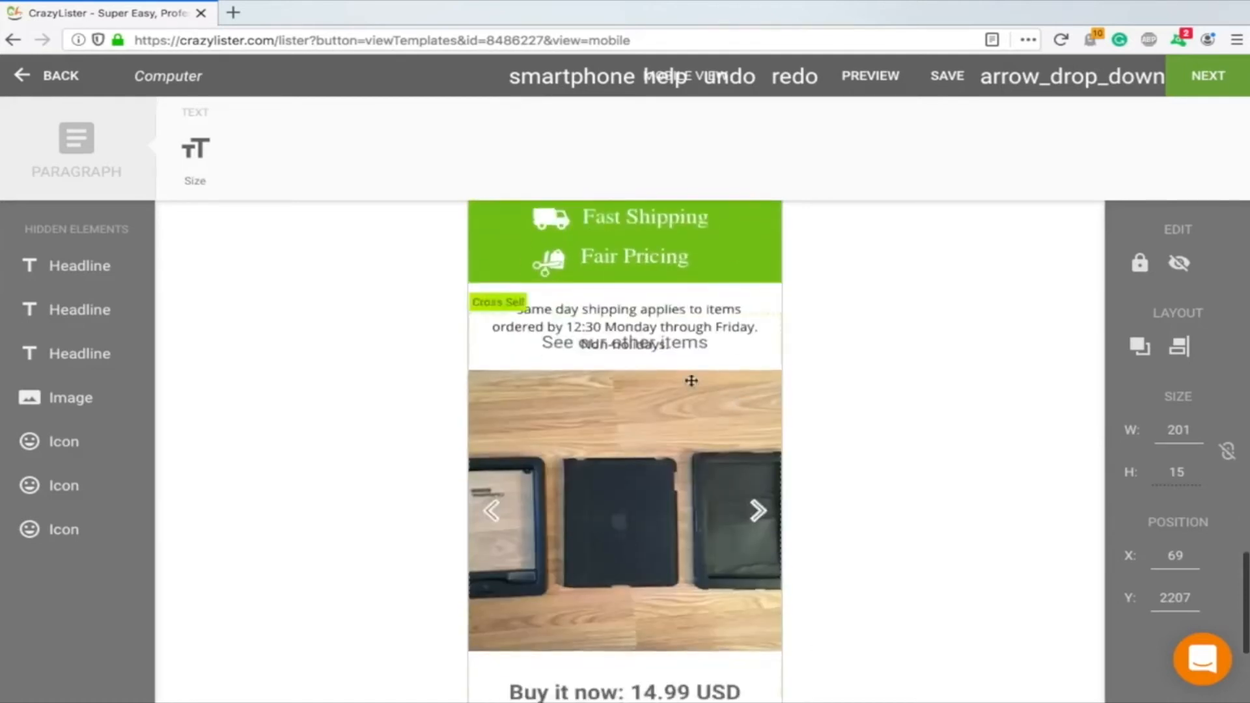
pyautogui.scroll(-4, 635, 390)
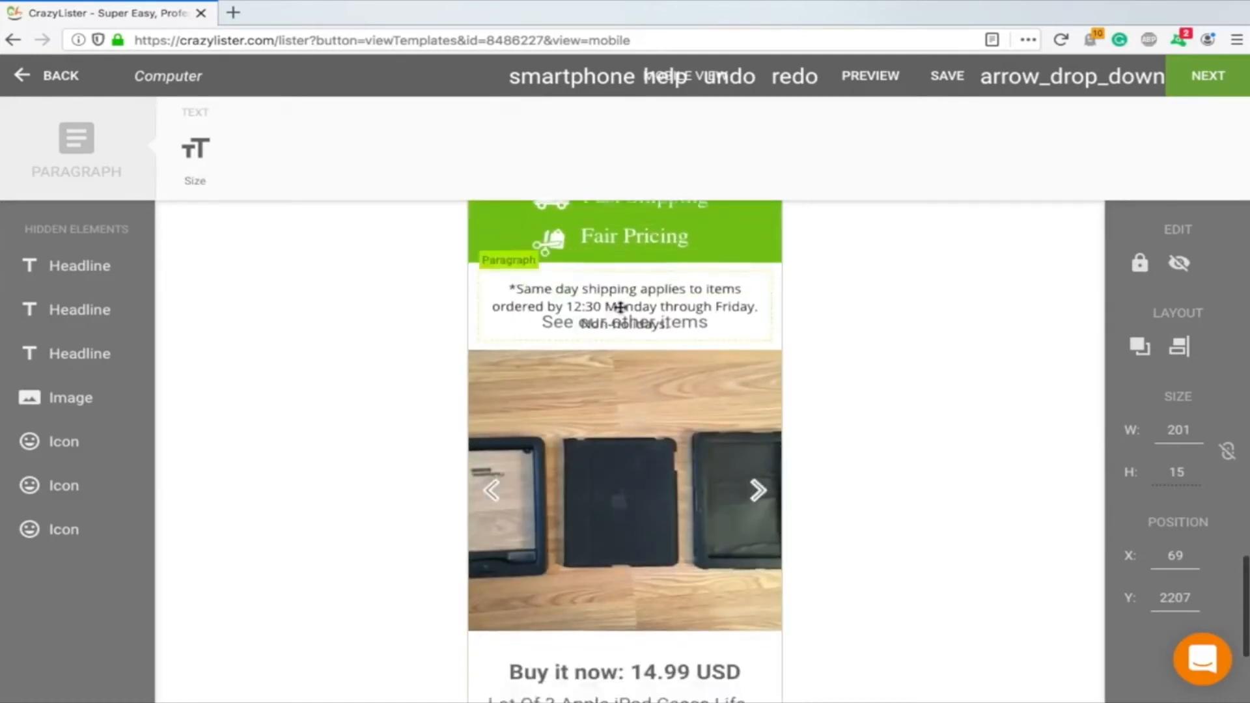
pyautogui.moveTo(625, 571); pyautogui.dragTo(625, 696)
pyautogui.moveTo(647, 343); pyautogui.dragTo(647, 490)
pyautogui.scroll(4, 647, 490)
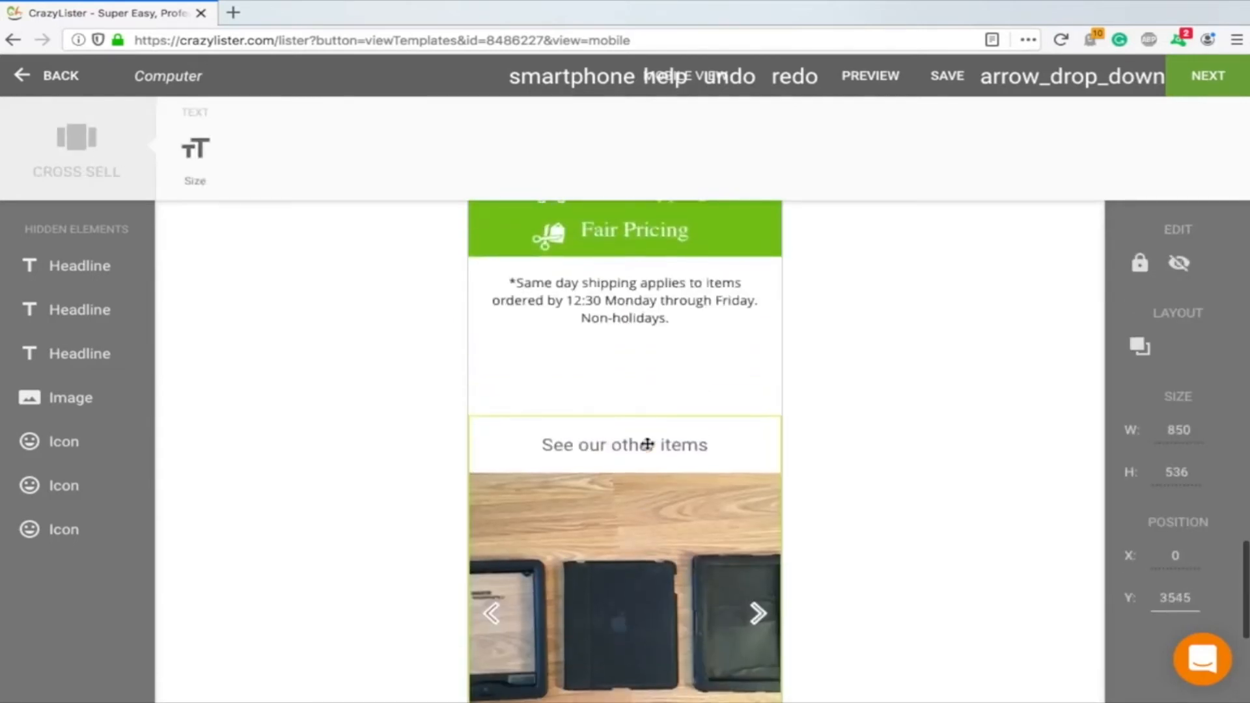
pyautogui.moveTo(644, 300); pyautogui.dragTo(639, 373)
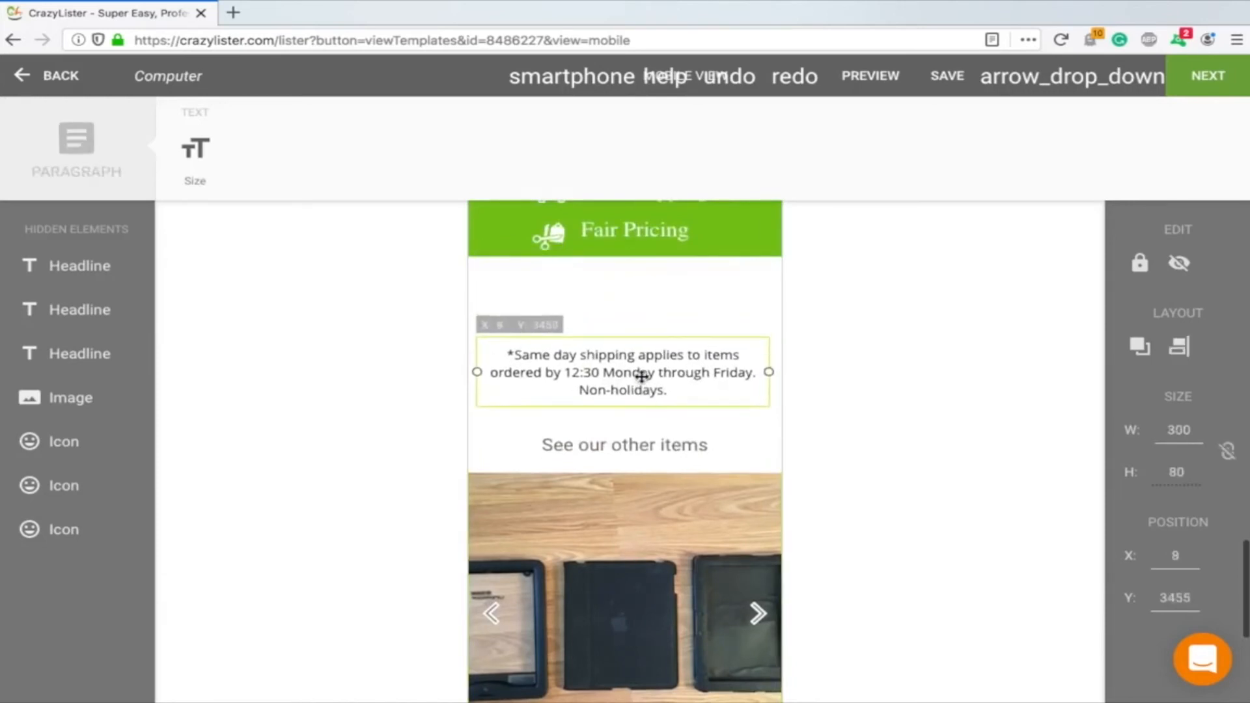
# Try to select the green features banner together with its icons and headlines and drag it down
pyautogui.scroll(2, 713, 313)
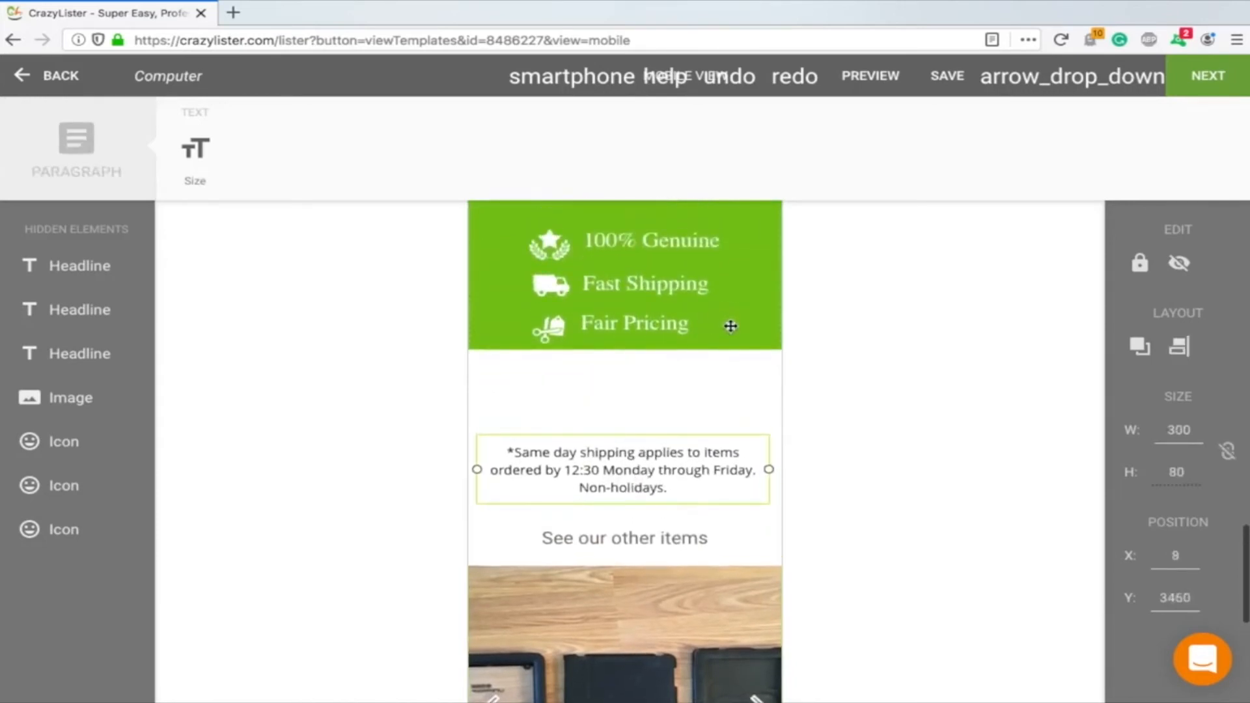
pyautogui.click(731, 326)
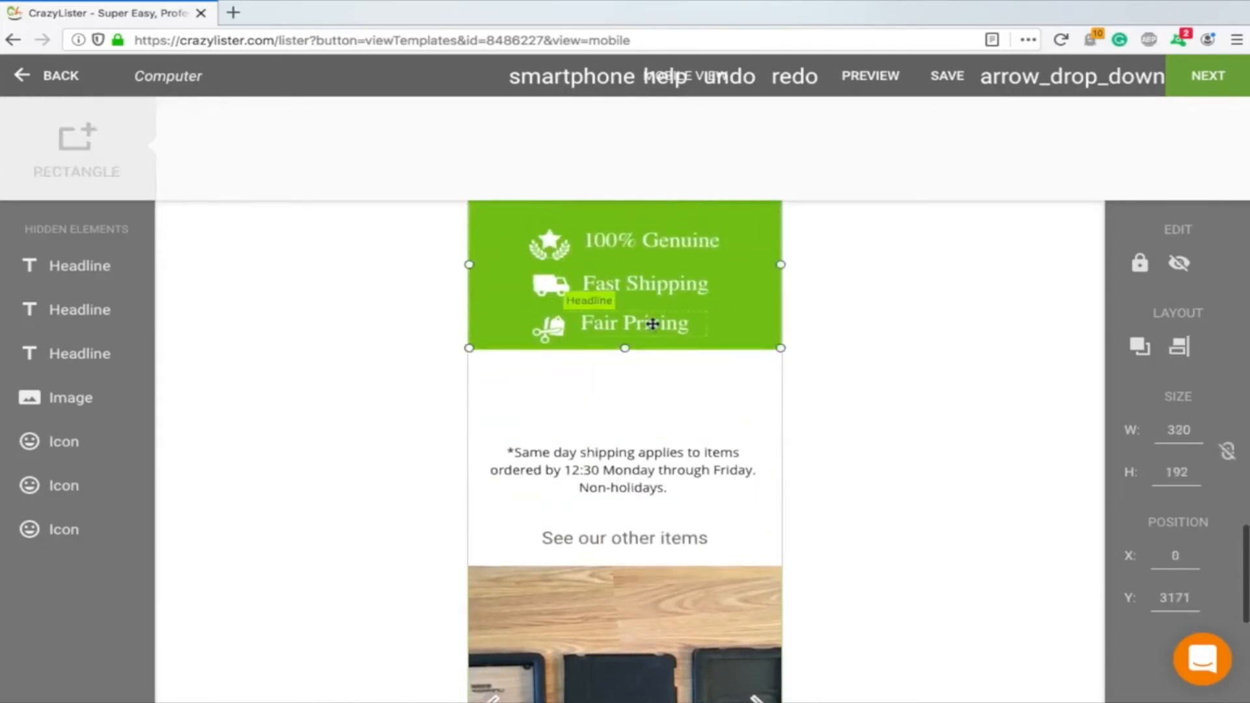
pyautogui.click(586, 324)
pyautogui.click(553, 330)
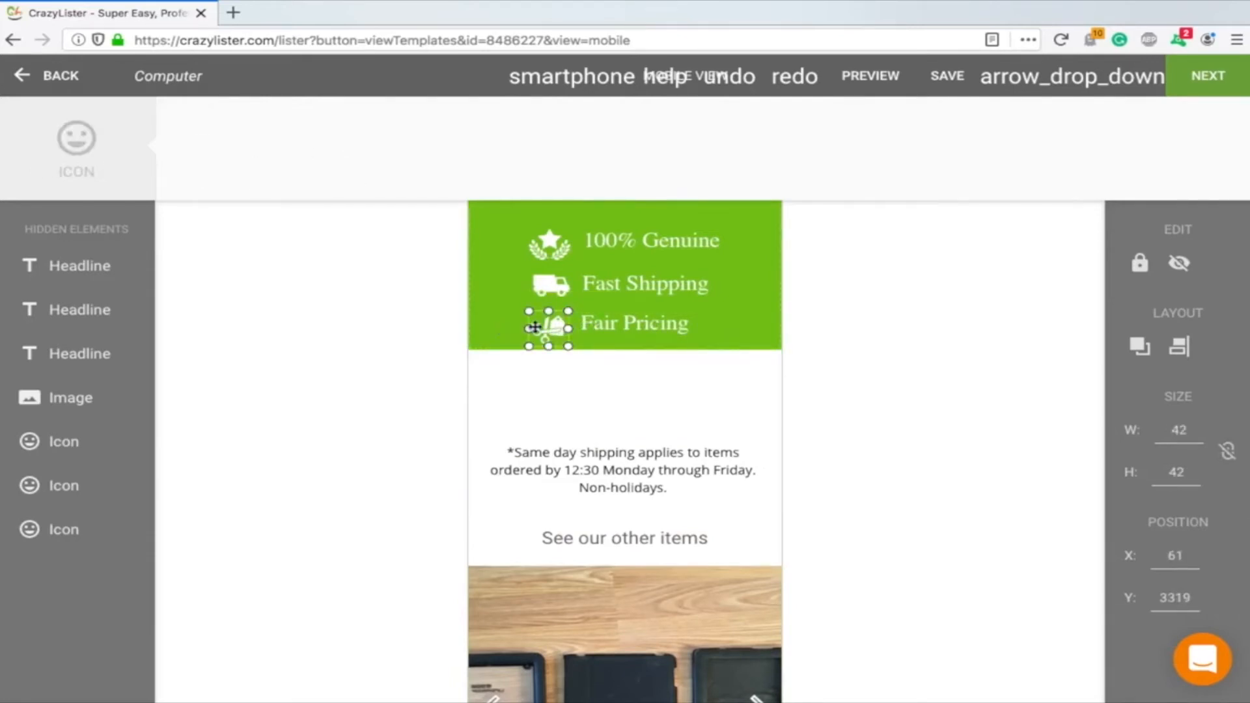
pyautogui.click(503, 311)
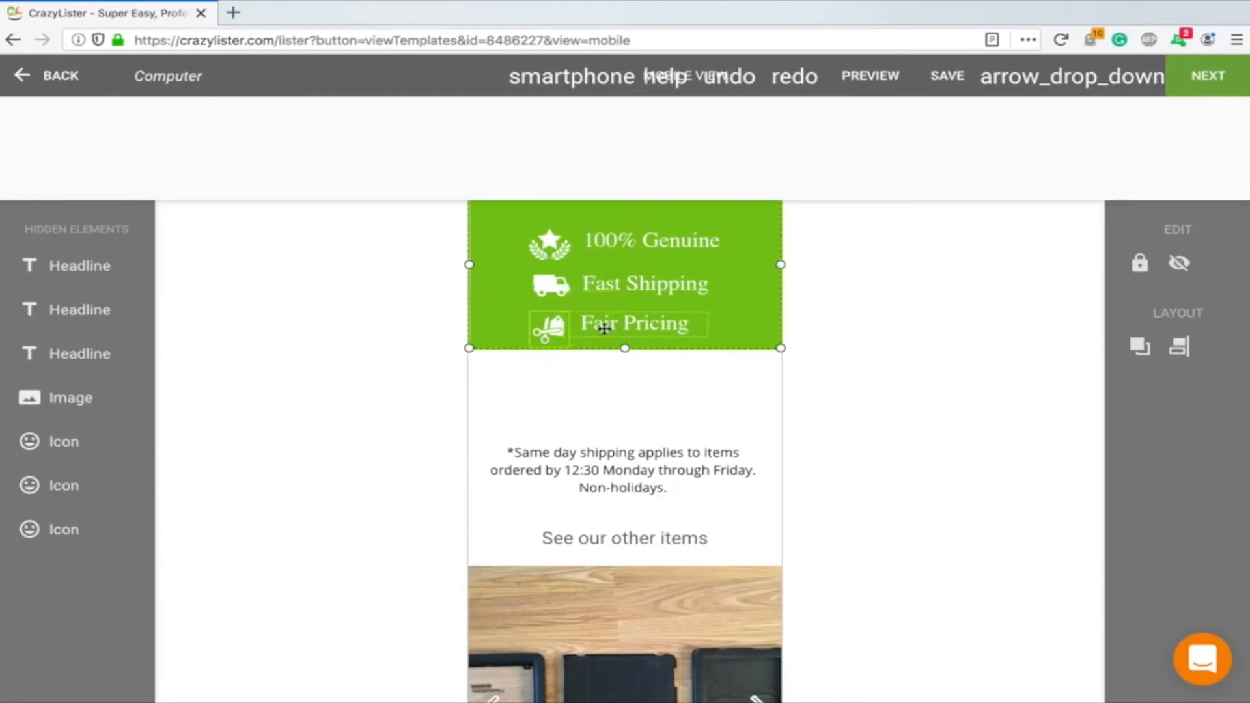
pyautogui.keyDown('shift'); pyautogui.click(557, 330); pyautogui.keyUp('shift')
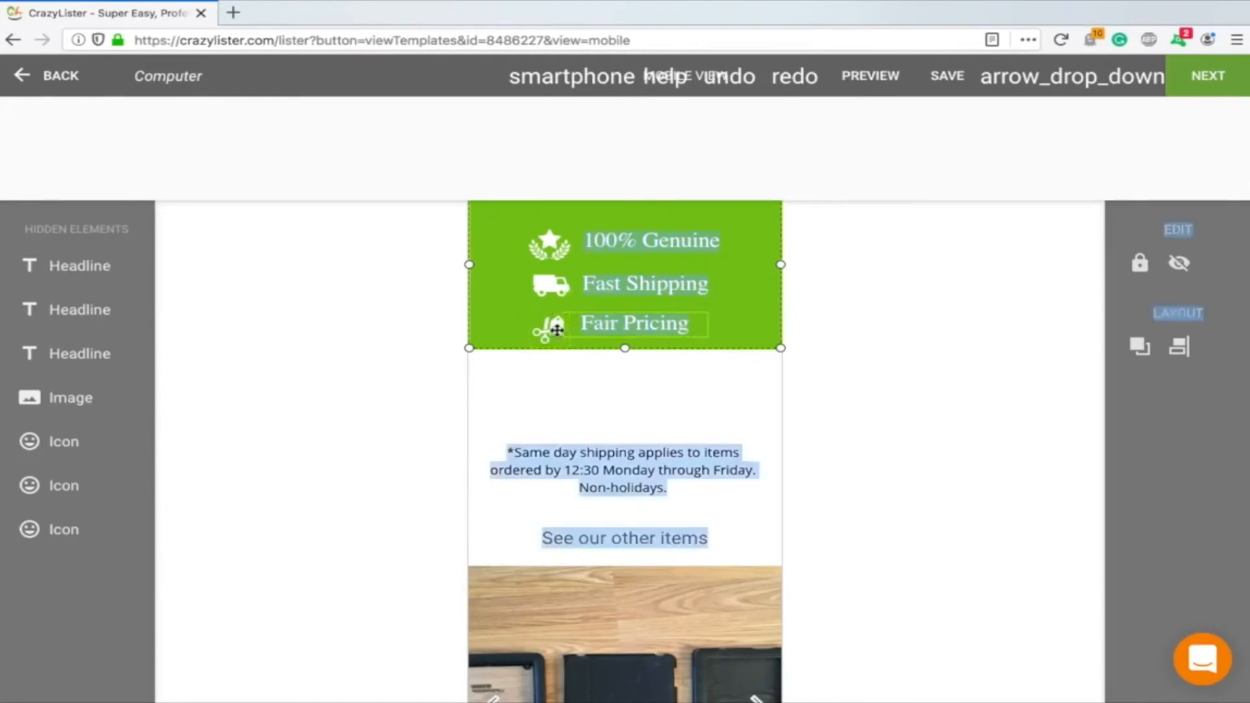
pyautogui.click(552, 384)
pyautogui.click(552, 330)
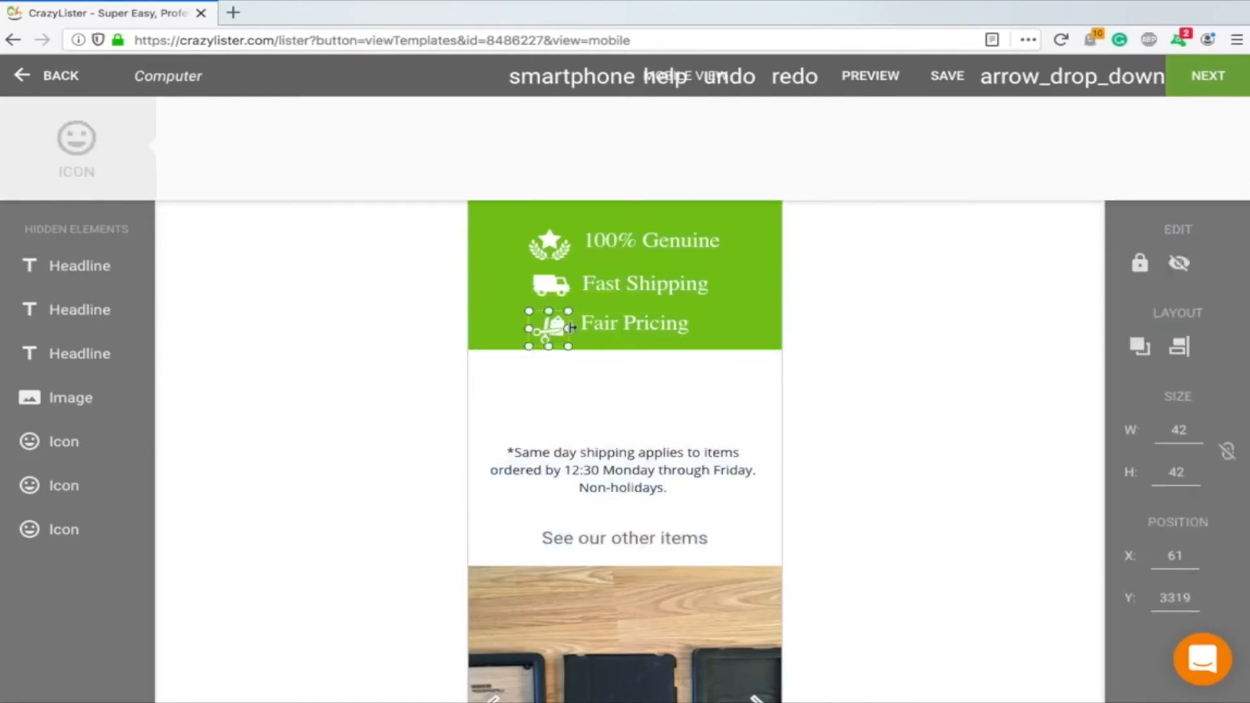
pyautogui.keyDown('shift'); pyautogui.click(629, 324); pyautogui.keyUp('shift')
pyautogui.keyDown('shift'); pyautogui.click(551, 285); pyautogui.keyUp('shift')
pyautogui.keyDown('shift'); pyautogui.click(618, 284); pyautogui.keyUp('shift')
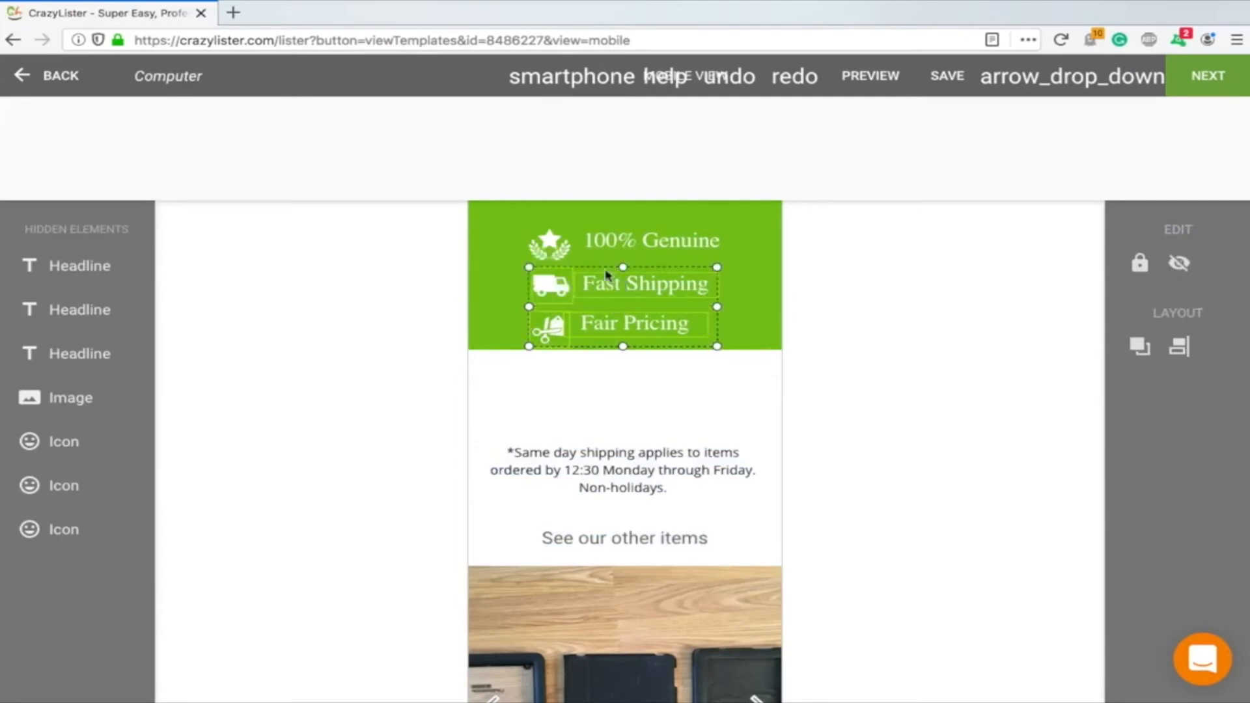
pyautogui.keyDown('shift'); pyautogui.click(549, 245); pyautogui.keyUp('shift')
pyautogui.keyDown('shift'); pyautogui.click(620, 242); pyautogui.keyUp('shift')
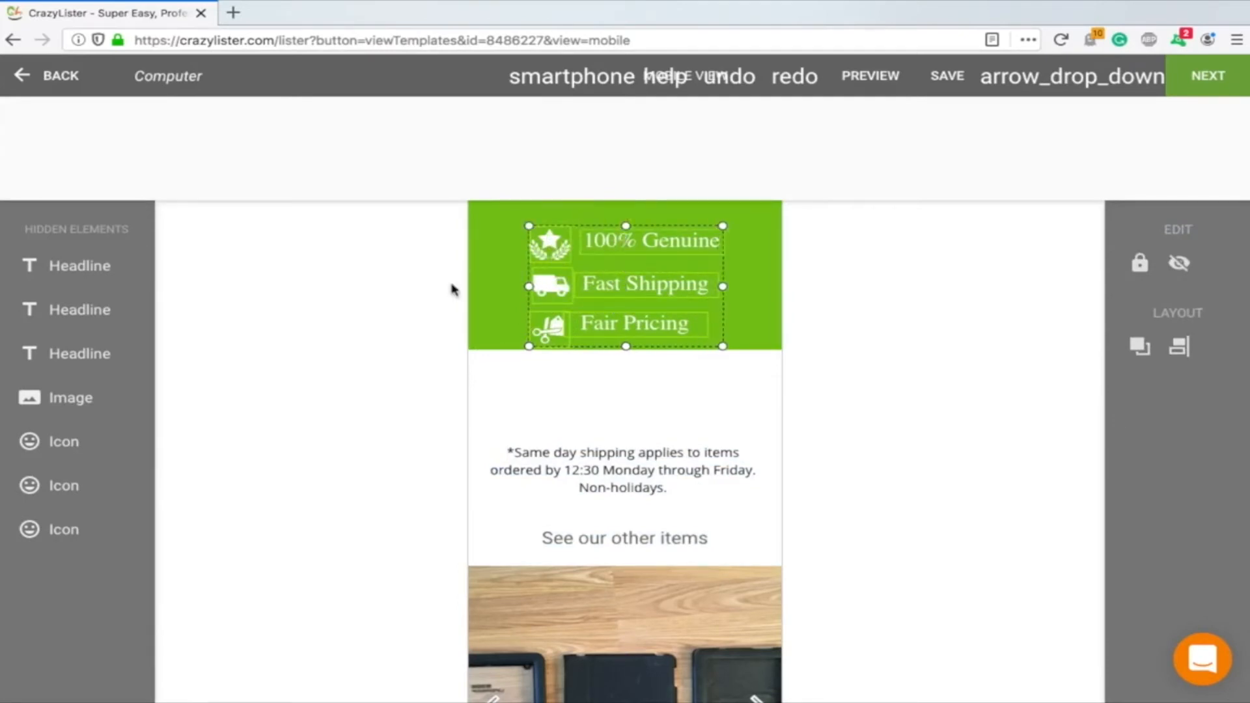
pyautogui.click(513, 288)
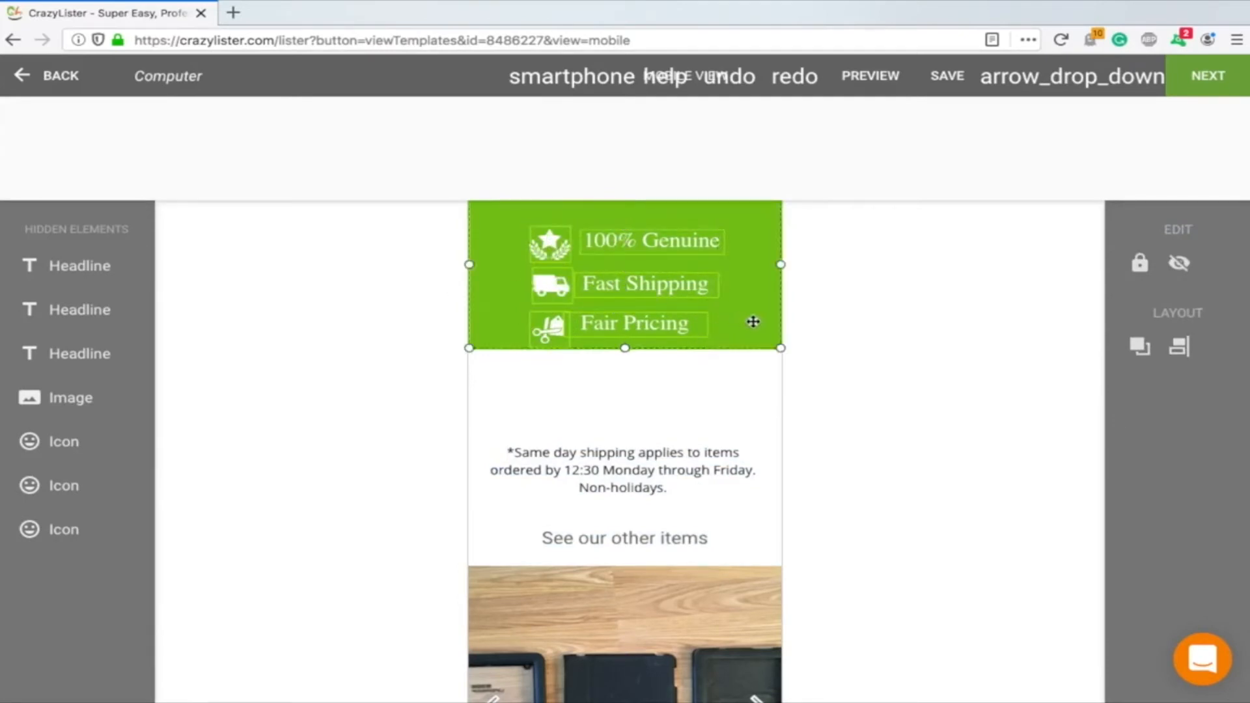
pyautogui.moveTo(753, 322); pyautogui.dragTo(748, 385)
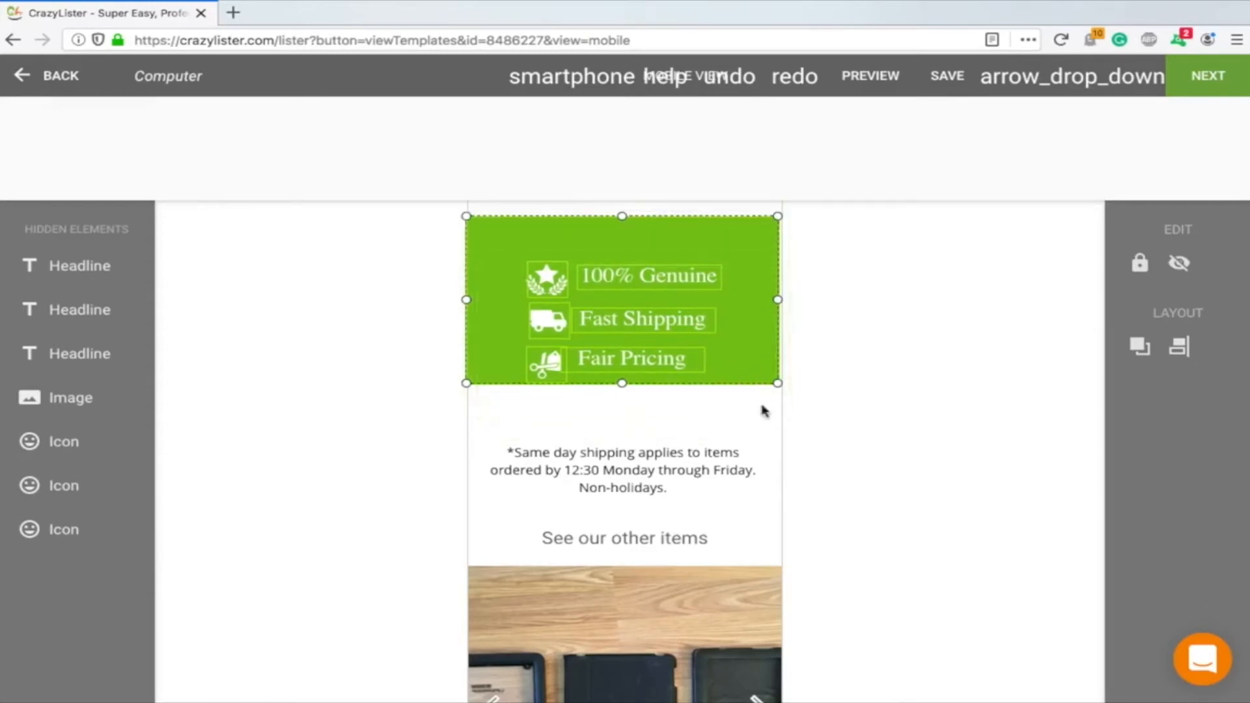
pyautogui.click(764, 411)
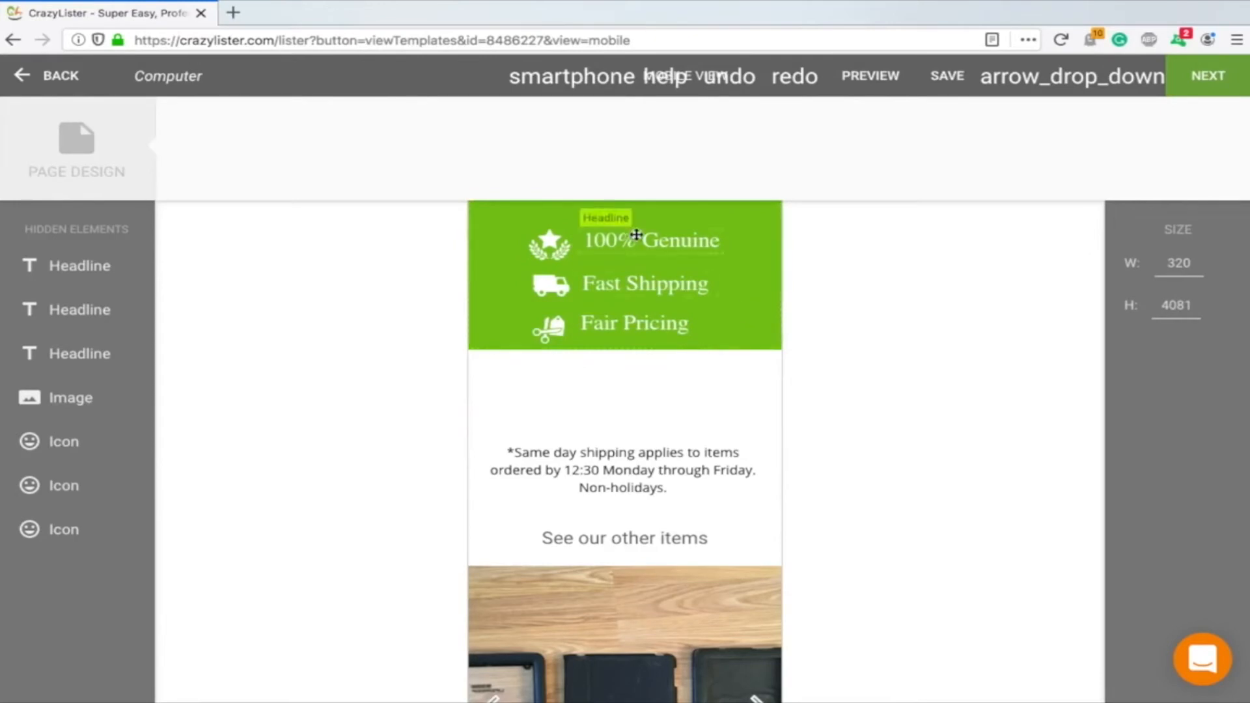
# Try dragging the green banner rectangle down, then undo the move
pyautogui.moveTo(743, 389); pyautogui.dragTo(476, 212)
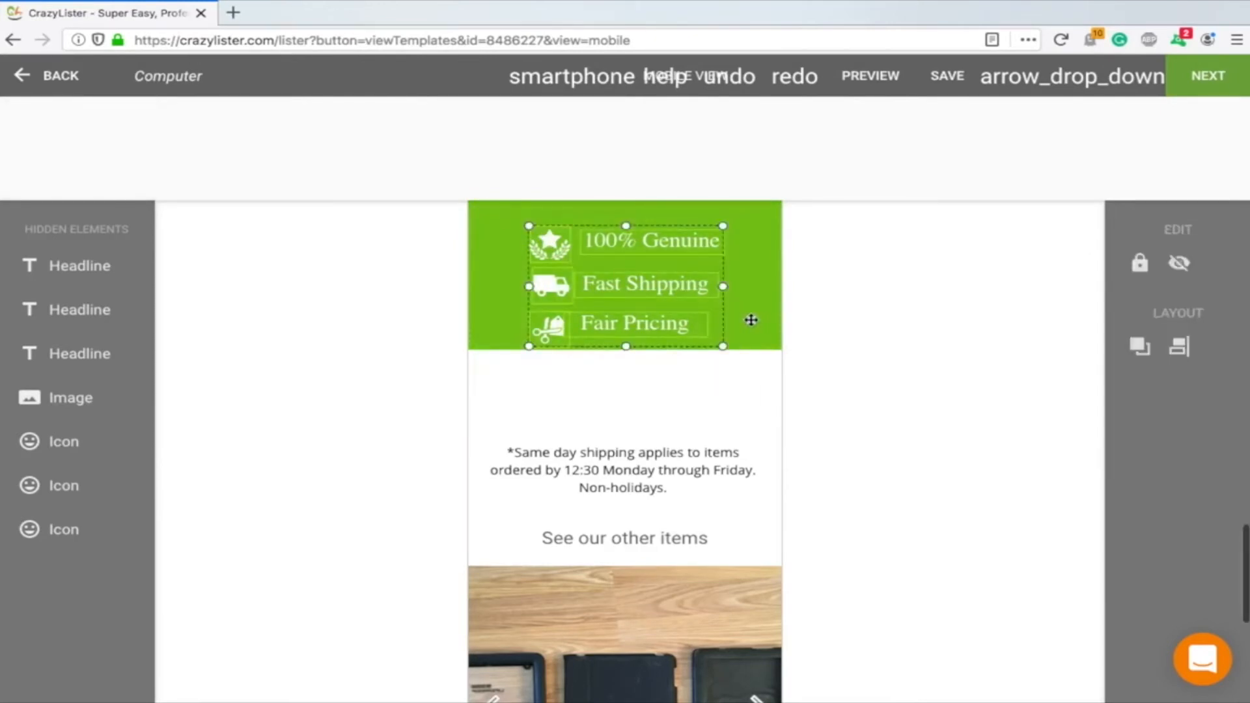
pyautogui.moveTo(751, 320); pyautogui.dragTo(749, 385)
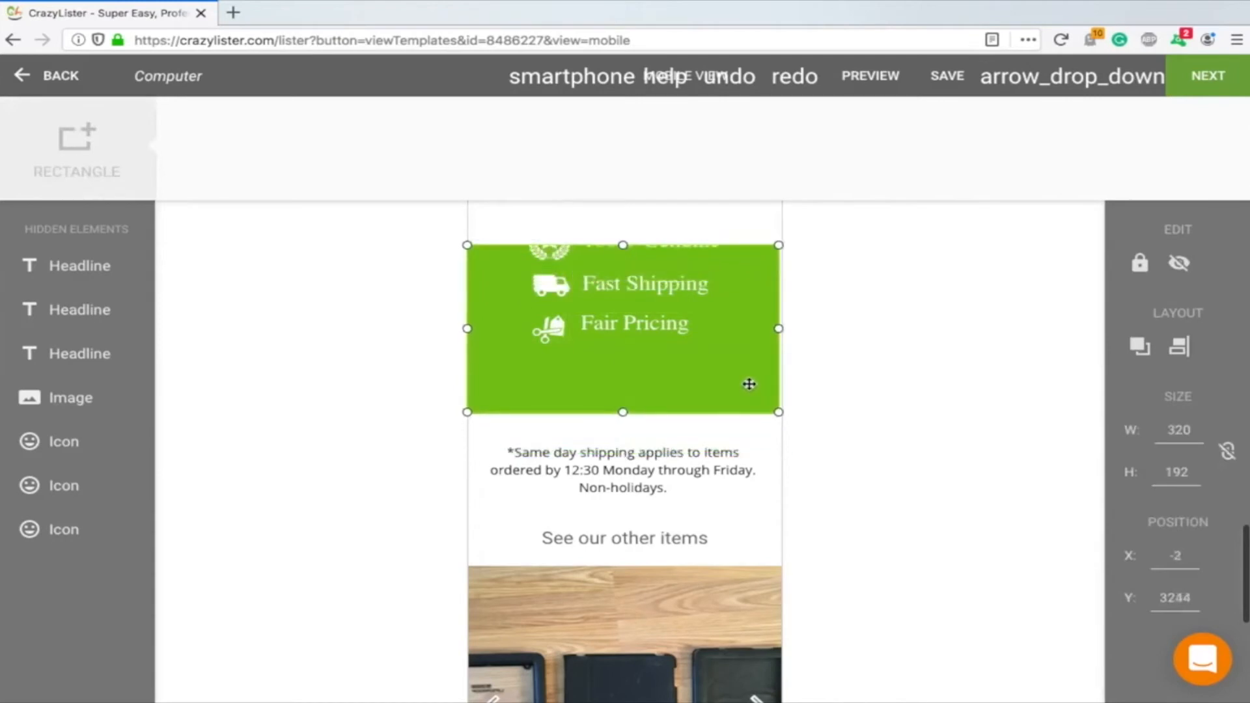
pyautogui.click(734, 81)
# Try to box-select the green banner's icons and headlines
pyautogui.click(688, 390)
pyautogui.moveTo(641, 318); pyautogui.dragTo(530, 207)
pyautogui.click(677, 379)
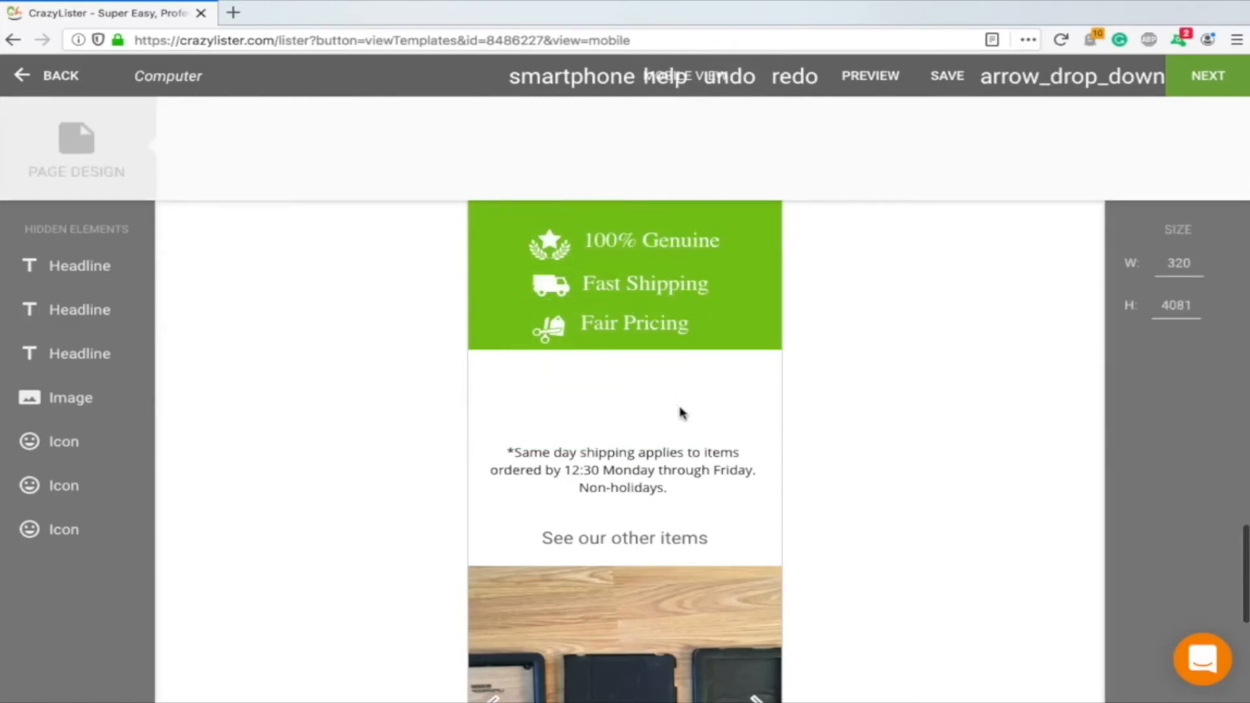
pyautogui.moveTo(682, 413); pyautogui.dragTo(535, 216)
pyautogui.moveTo(528, 391); pyautogui.dragTo(696, 242)
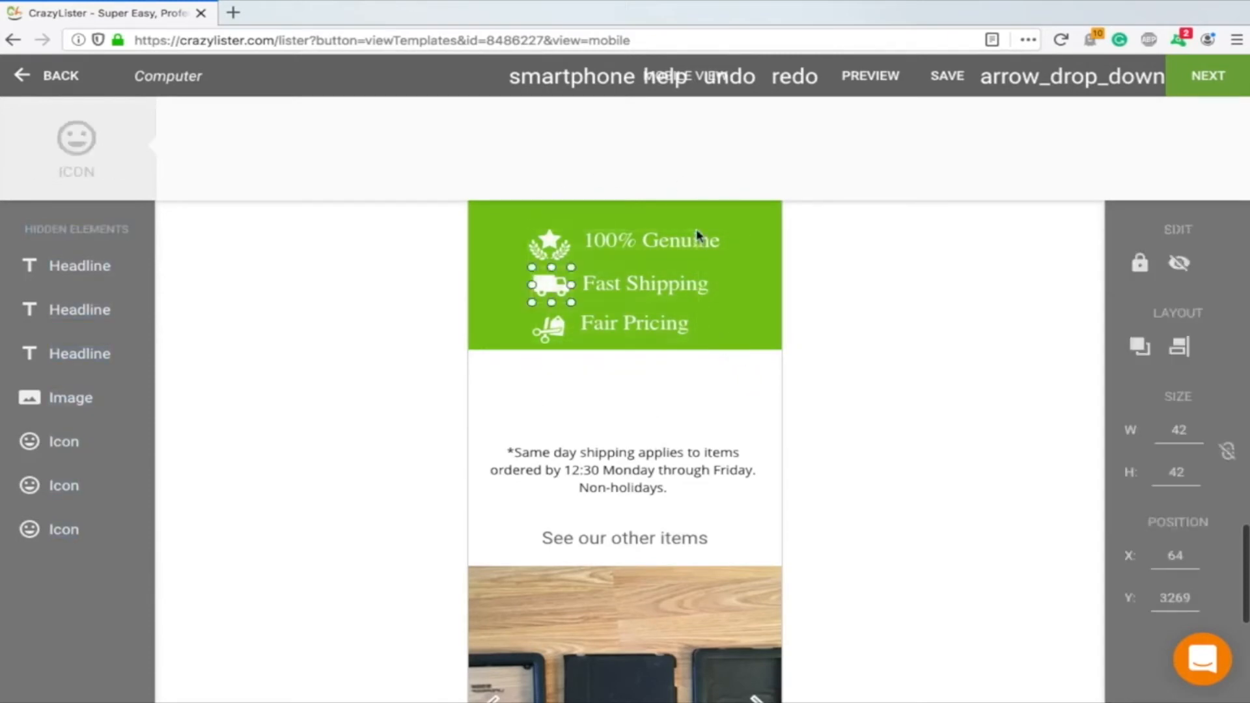
pyautogui.click(733, 386)
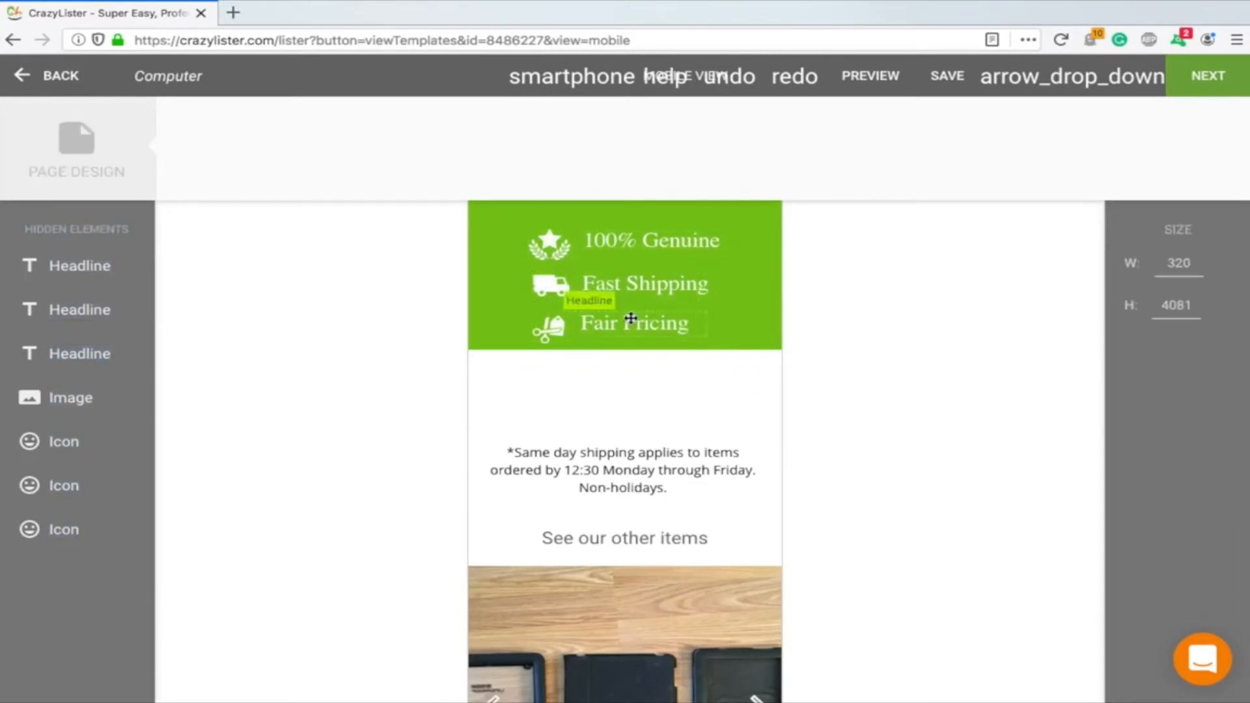
# Select the green banner rectangle with all three icons and headlines and nudge the whole group down
pyautogui.click(630, 321)
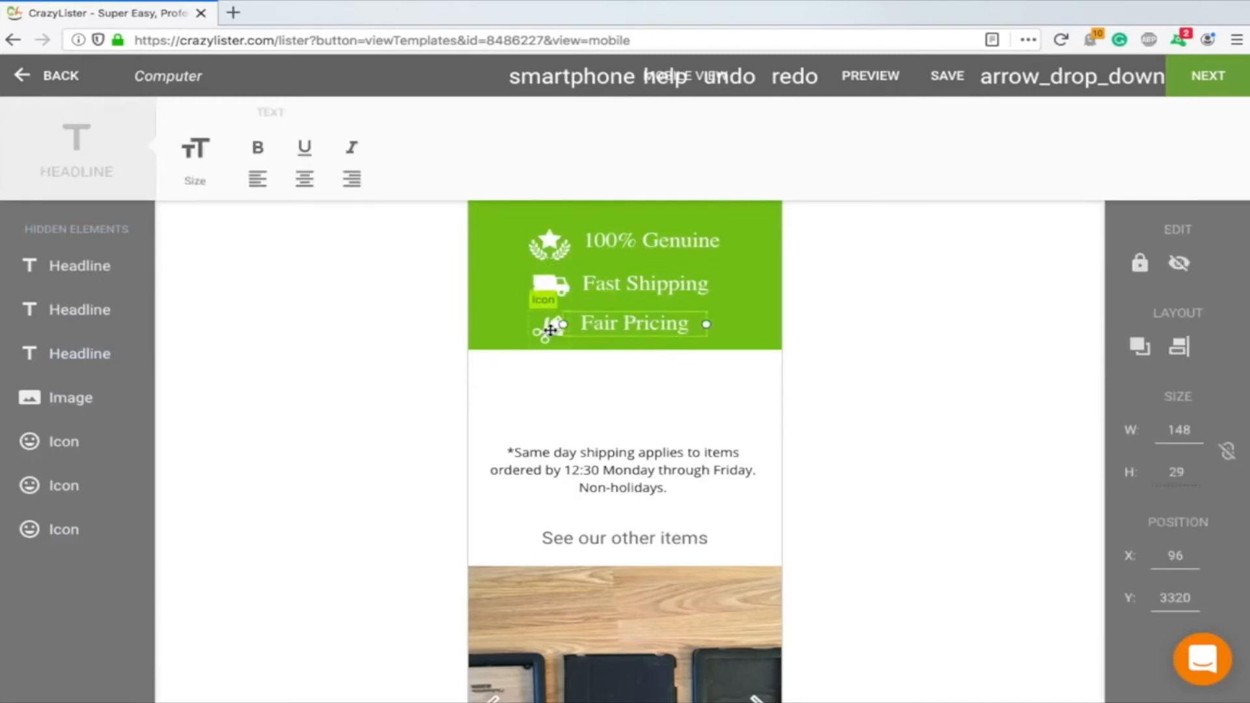
pyautogui.keyDown('shift'); pyautogui.click(550, 330); pyautogui.keyUp('shift')
pyautogui.keyDown('shift'); pyautogui.click(558, 286); pyautogui.keyUp('shift')
pyautogui.keyDown('shift'); pyautogui.click(627, 295); pyautogui.keyUp('shift')
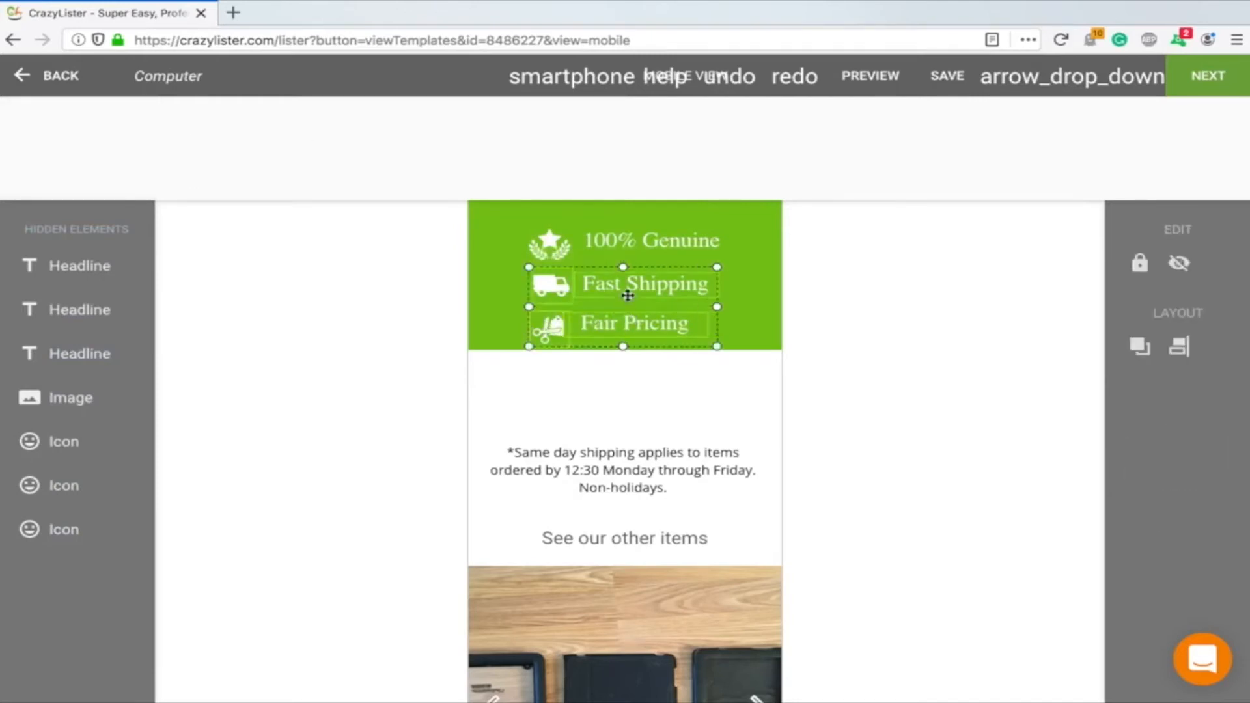
pyautogui.keyDown('shift'); pyautogui.click(624, 245); pyautogui.keyUp('shift')
pyautogui.keyDown('shift'); pyautogui.click(561, 244); pyautogui.keyUp('shift')
pyautogui.click(487, 280)
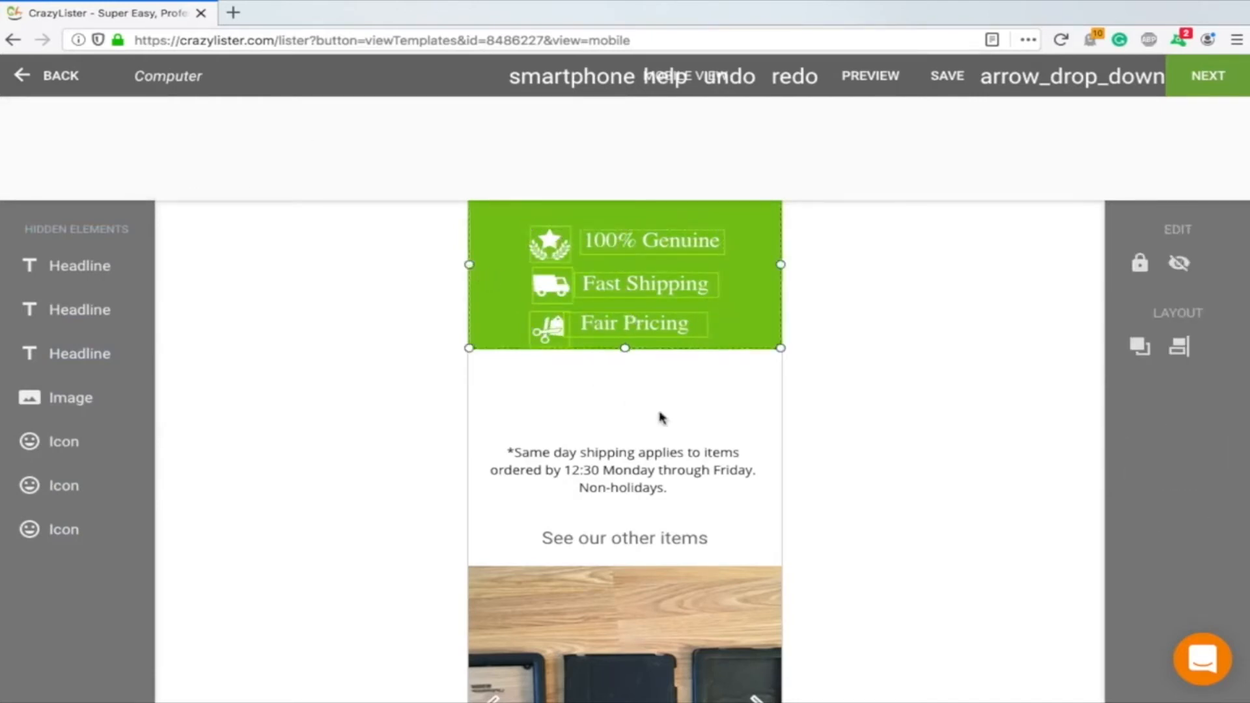
pyautogui.press('Down')
pyautogui.press('Down')
pyautogui.press('Down')
pyautogui.press('Down')
pyautogui.press('Down')
pyautogui.press('Down')
pyautogui.press('Down')
pyautogui.press('Down')
pyautogui.press('Down')
pyautogui.press('Down')
pyautogui.press('Down')
pyautogui.press('Down')
pyautogui.press('Down')
pyautogui.press('Down')
pyautogui.press('Down')
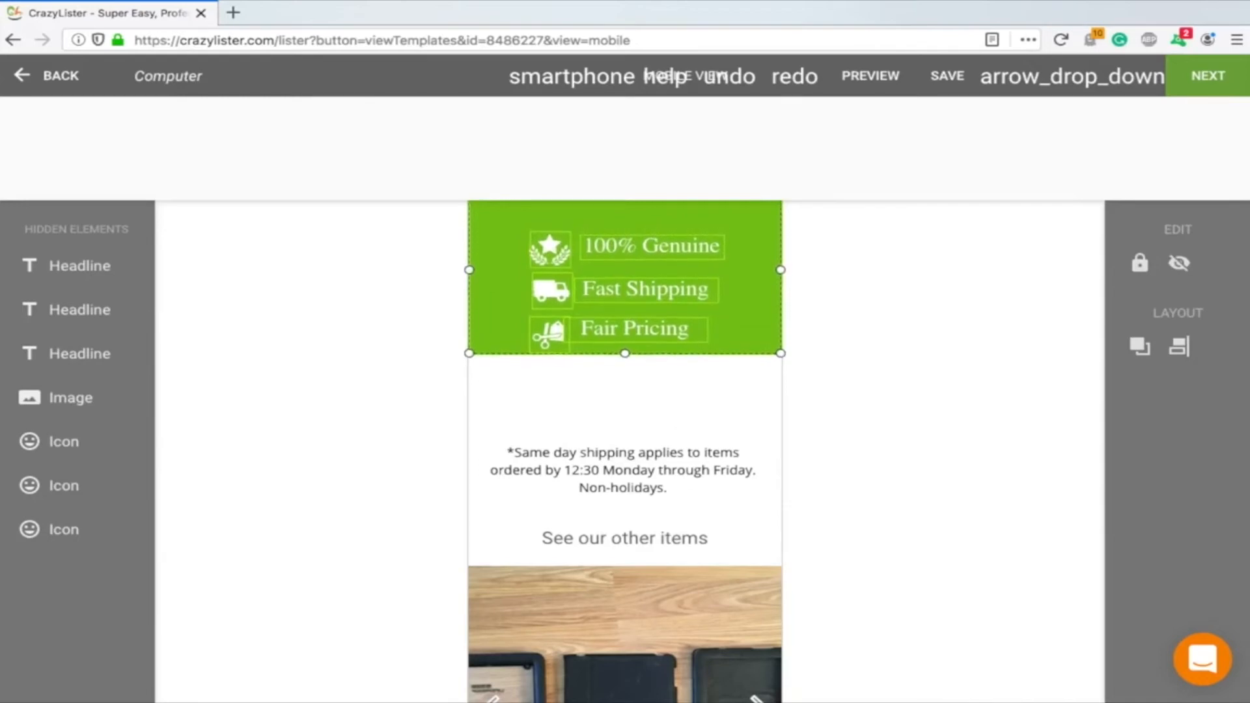
pyautogui.press('Down')
pyautogui.press('Down')
pyautogui.press('Down')
pyautogui.press('Down')
pyautogui.press('Down')
pyautogui.press('Down')
pyautogui.press('Down')
pyautogui.press('Down')
pyautogui.press('Down')
pyautogui.press('Down')
pyautogui.press('Down')
pyautogui.press('Down')
pyautogui.press('Down')
pyautogui.press('Down')
pyautogui.press('Down')
pyautogui.press('Down')
pyautogui.press('Down')
pyautogui.press('Down')
pyautogui.press('Down')
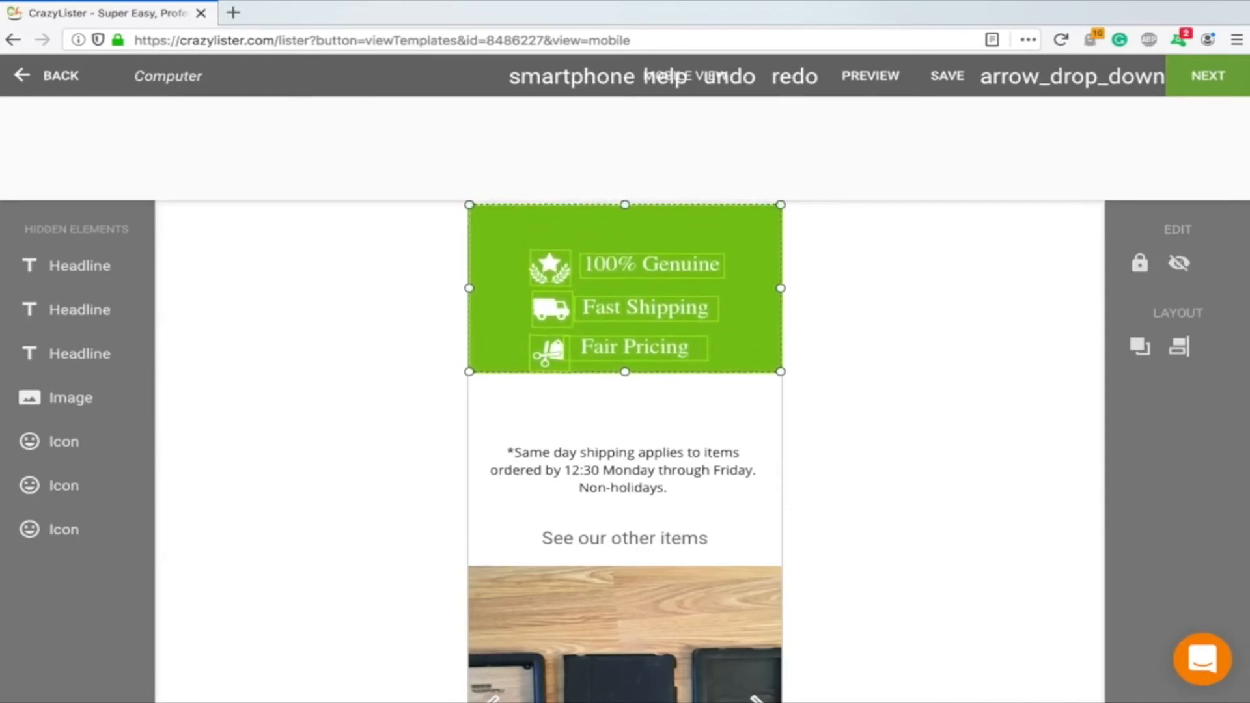
pyautogui.press('Down')
pyautogui.press('Down')
pyautogui.press('Down')
pyautogui.press('Down')
pyautogui.press('Down')
pyautogui.press('Down')
pyautogui.press('Down')
pyautogui.press('Down')
pyautogui.press('Down')
pyautogui.press('Down')
pyautogui.press('Down')
pyautogui.press('Down')
pyautogui.press('Down')
pyautogui.press('Down')
pyautogui.press('Down')
pyautogui.press('Down')
pyautogui.press('Down')
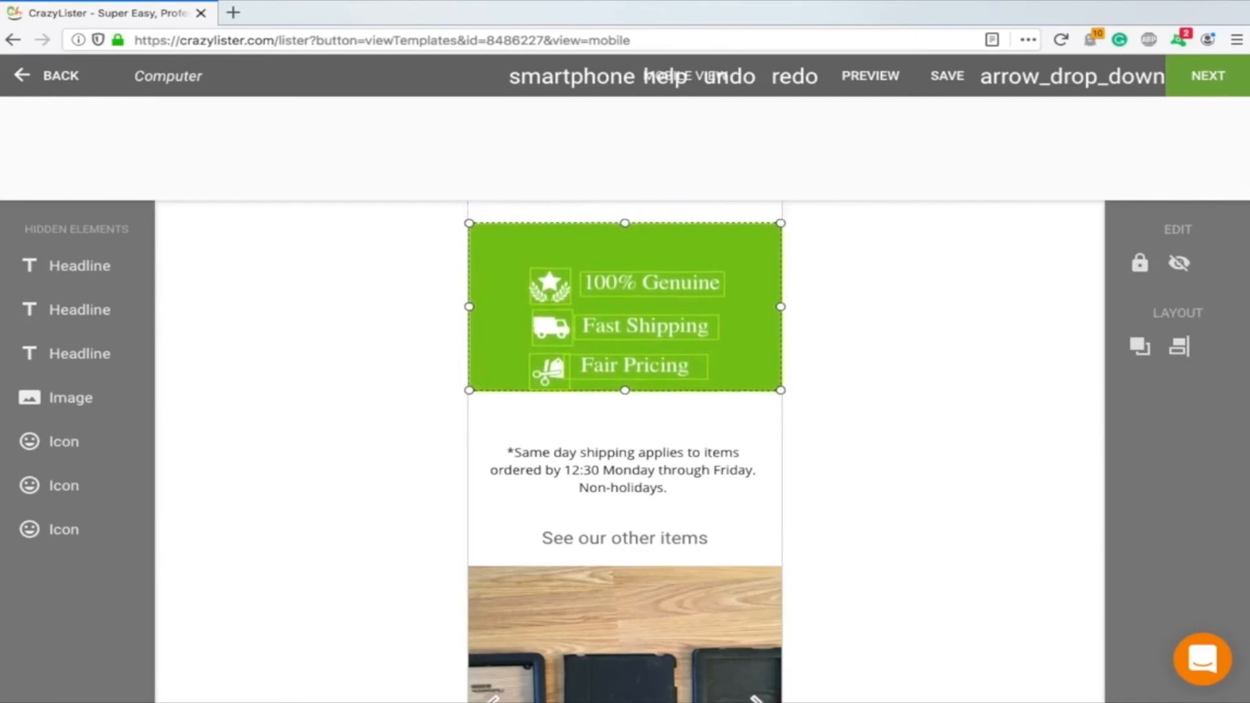
pyautogui.press('Down')
pyautogui.press('Down')
pyautogui.press('Down')
pyautogui.press('Down')
pyautogui.press('Down')
pyautogui.press('Down')
pyautogui.press('Down')
pyautogui.press('Down')
pyautogui.press('Down')
pyautogui.press('Down')
pyautogui.press('Down')
pyautogui.press('Down')
pyautogui.press('Down')
pyautogui.press('Down')
pyautogui.press('Down')
pyautogui.press('Down')
pyautogui.press('Down')
pyautogui.press('Down')
pyautogui.press('Down')
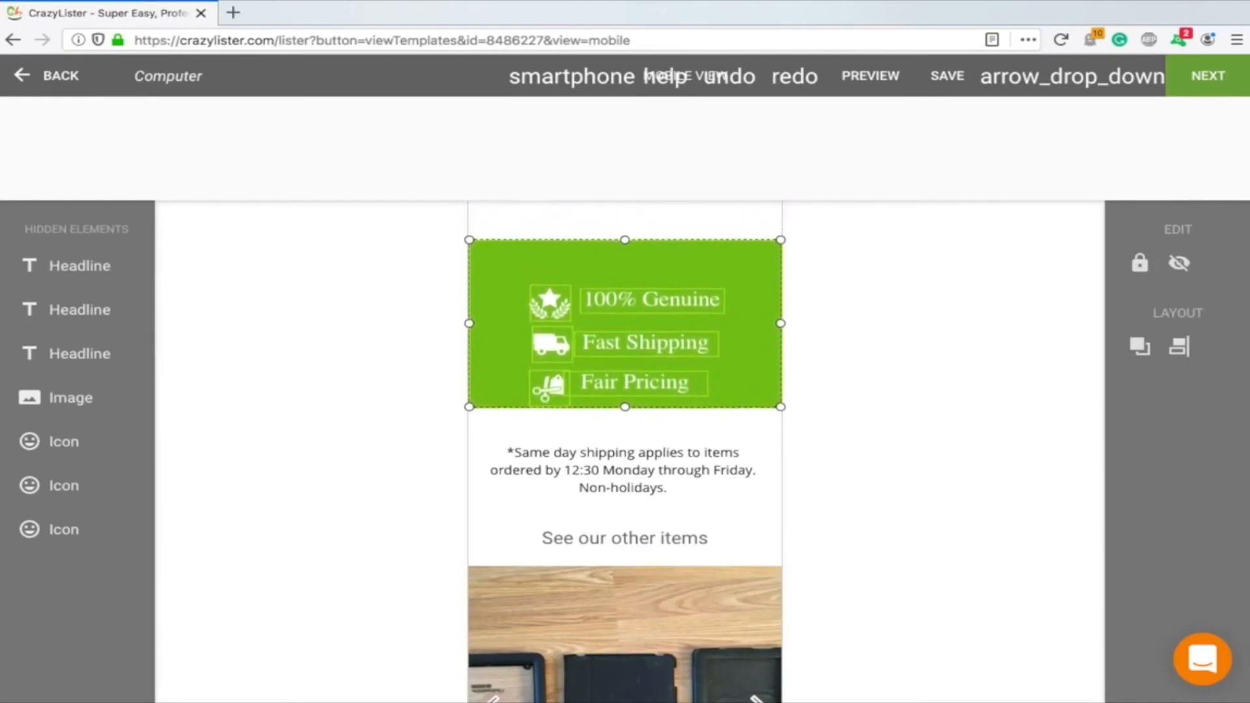
# Nudge the selected green features banner group further down, then deselect it
pyautogui.press('Down')
pyautogui.press('Down')
pyautogui.press('Down')
pyautogui.press('Down')
pyautogui.press('Down')
pyautogui.press('Down')
pyautogui.press('Down')
pyautogui.press('Down')
pyautogui.press('Down')
pyautogui.press('Down')
pyautogui.press('Down')
pyautogui.press('Down')
pyautogui.press('Down')
pyautogui.press('Down')
pyautogui.press('Down')
pyautogui.press('Down')
pyautogui.press('Down')
pyautogui.press('Down')
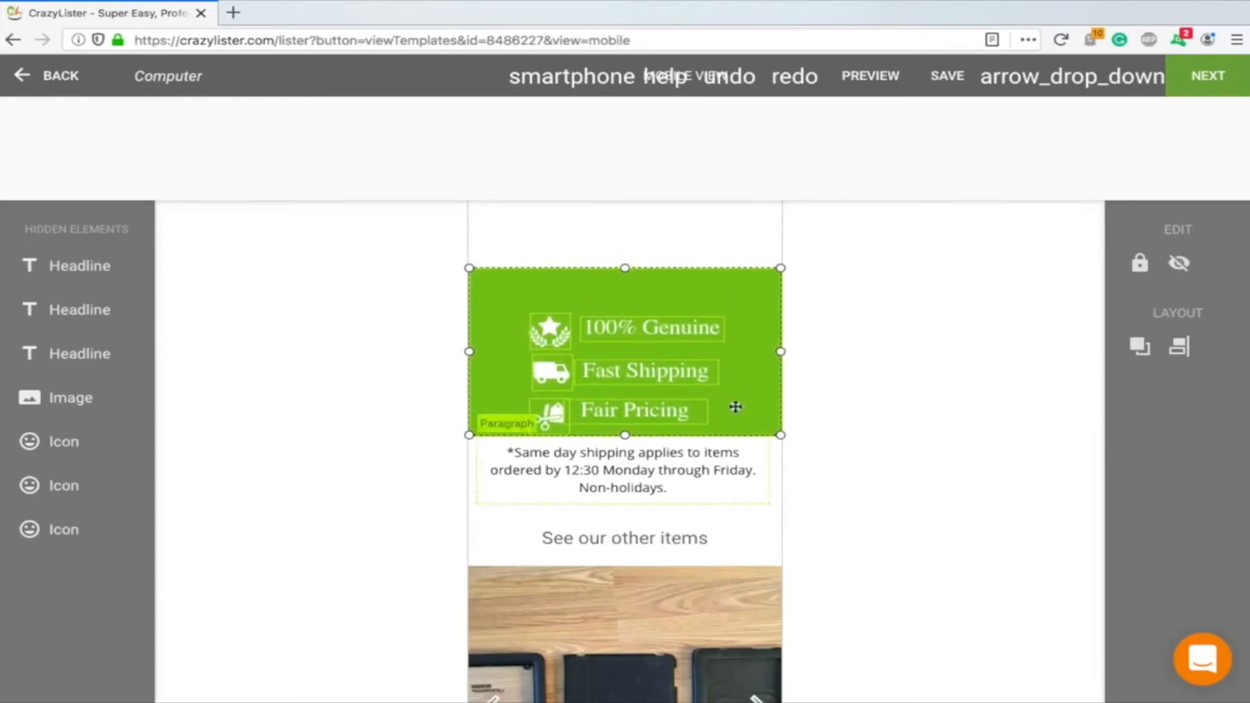
pyautogui.click(875, 429)
# Move the 'What Are They Saying?' image down to sit just above the green banner
pyautogui.scroll(3, 658, 307)
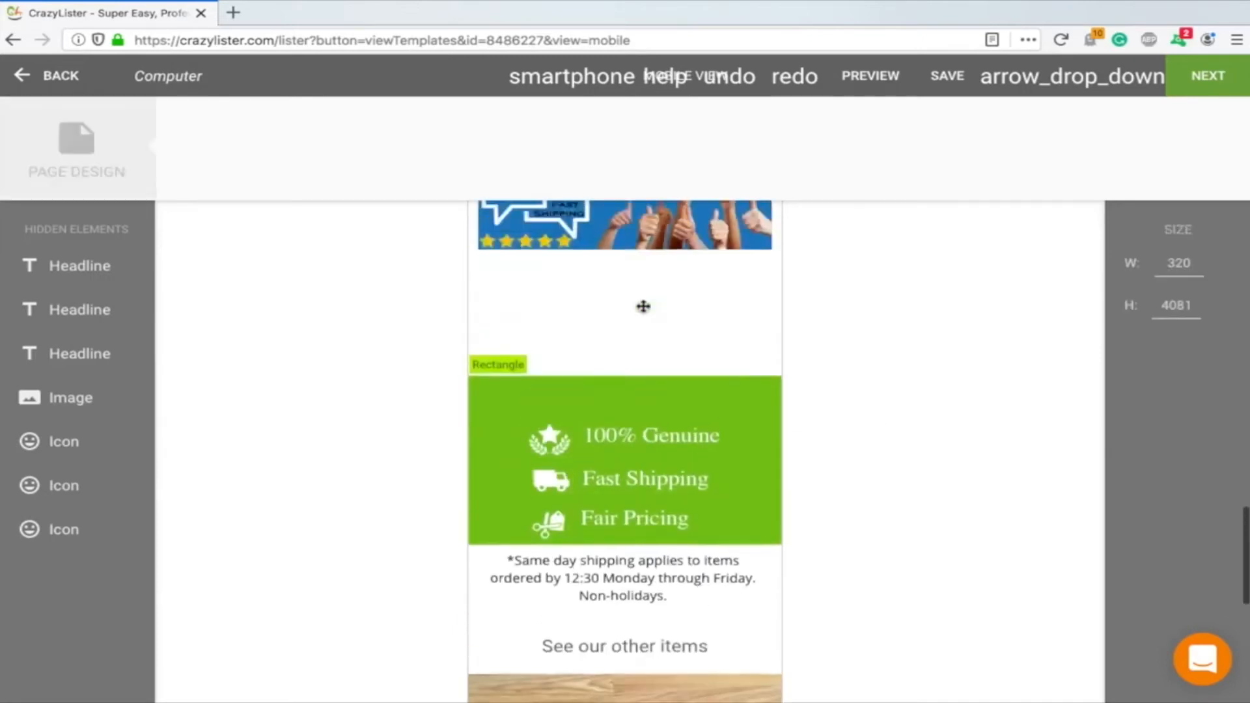
pyautogui.moveTo(619, 295); pyautogui.dragTo(618, 401)
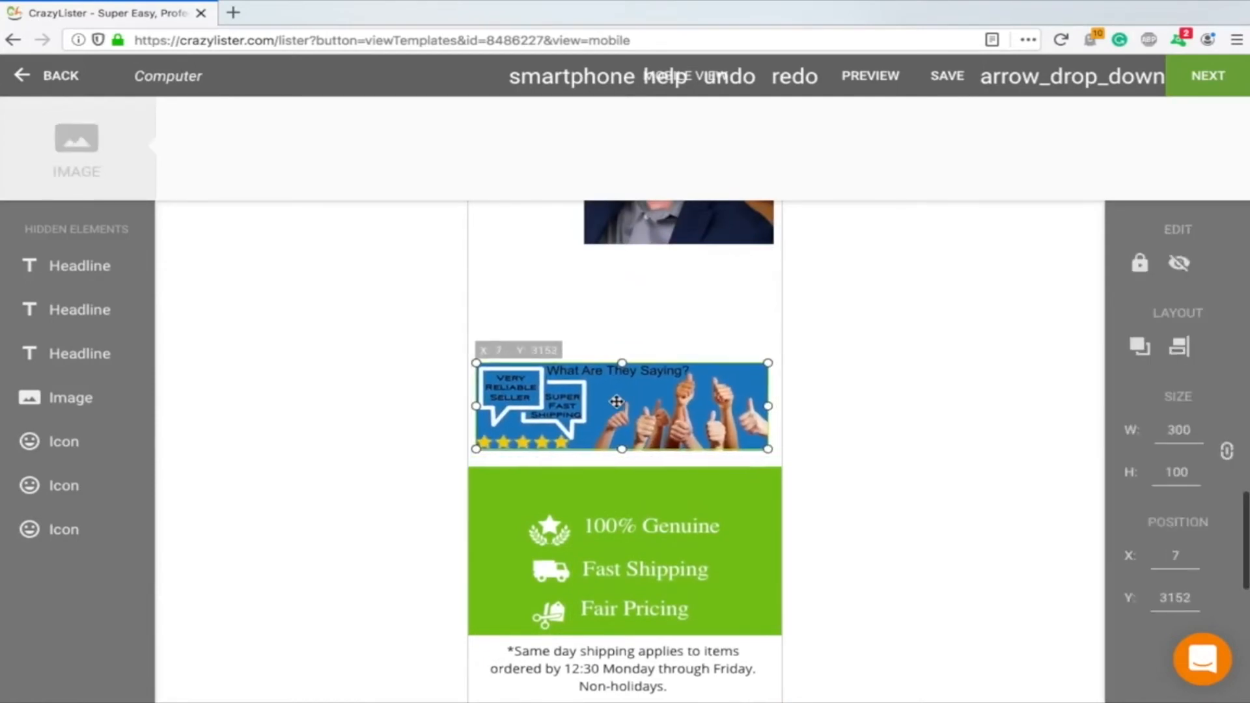
pyautogui.click(834, 401)
# Move the portrait photo down so it sits below the 'In God We Trust' cross image
pyautogui.scroll(3, 681, 287)
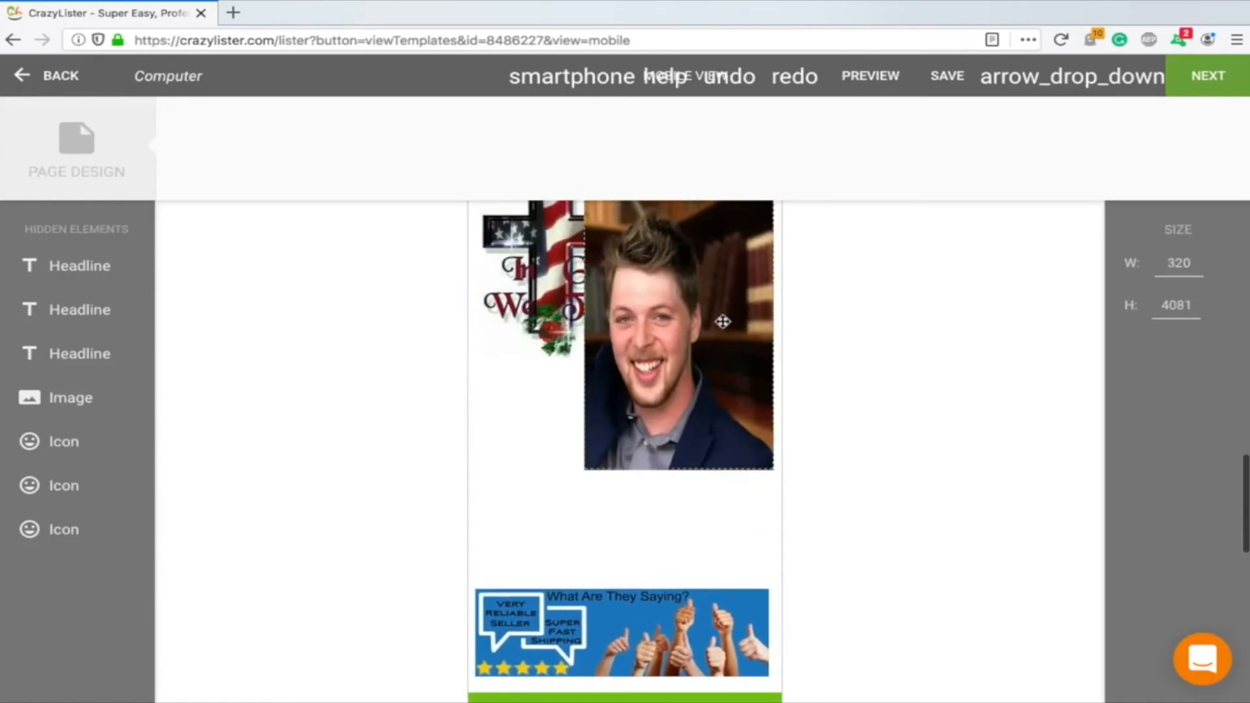
pyautogui.scroll(3, 716, 322)
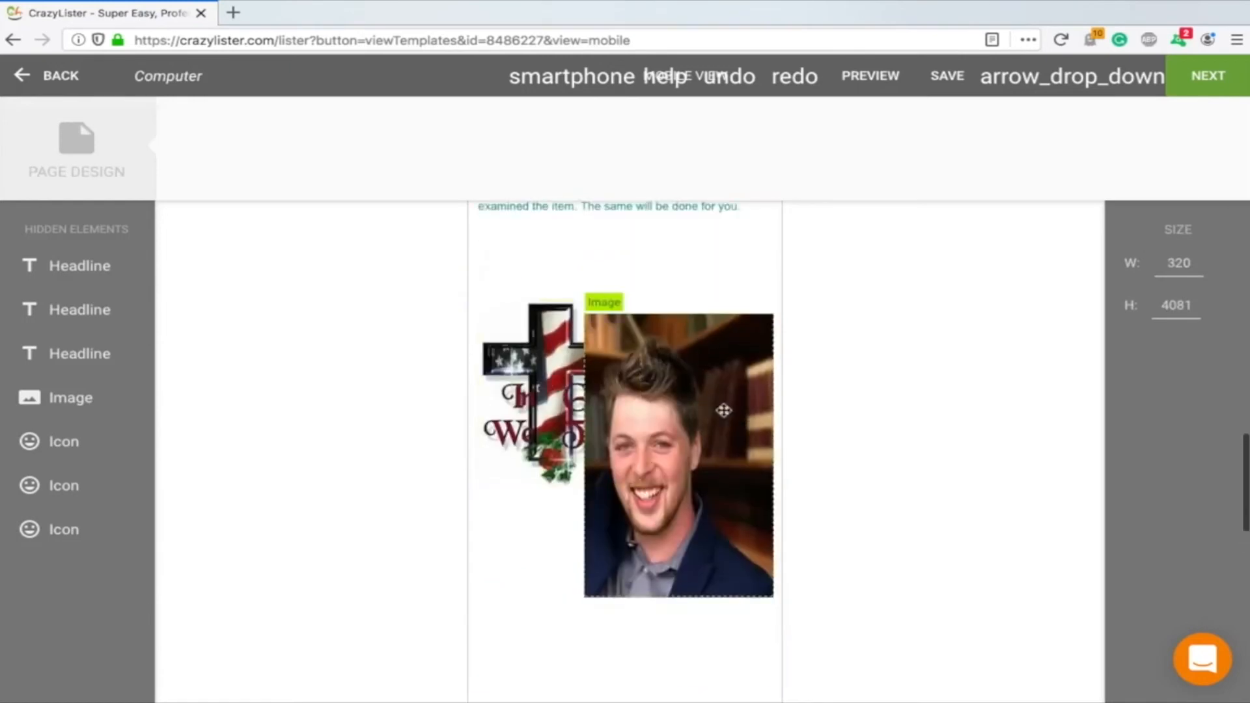
pyautogui.moveTo(720, 410); pyautogui.dragTo(657, 516)
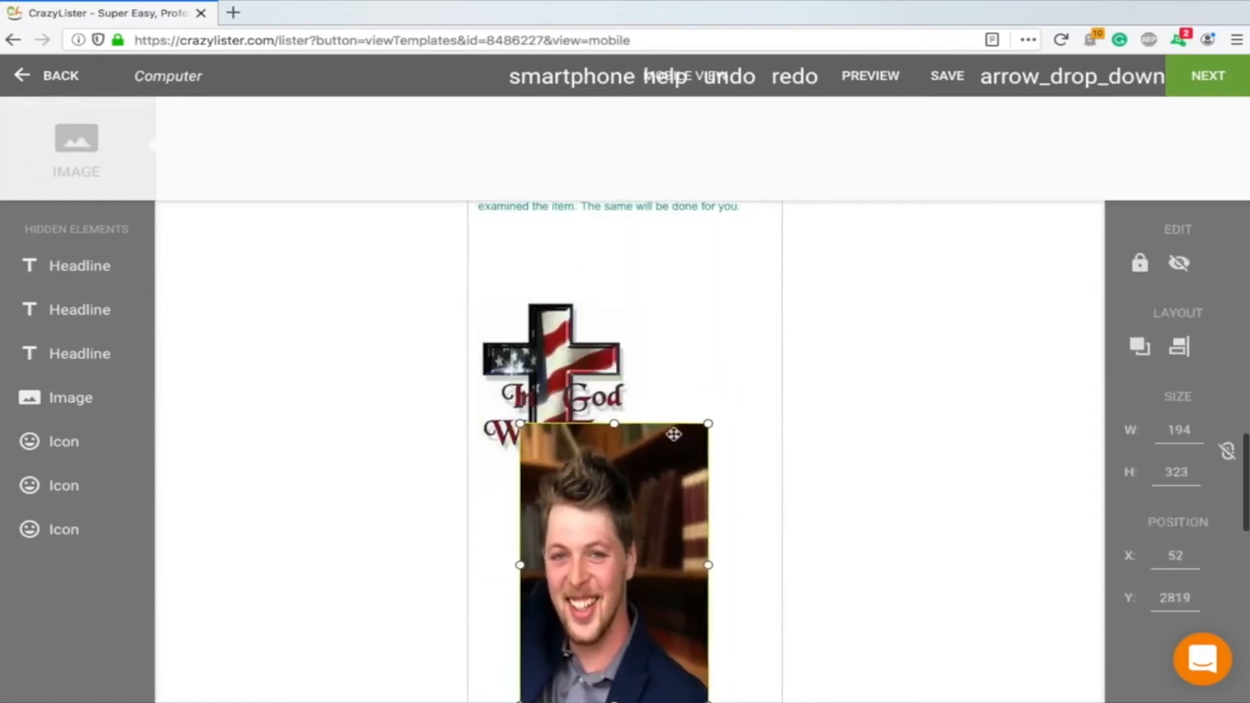
# Move the 'In God We Trust' cross image up and center it above the portrait photo
pyautogui.moveTo(580, 335); pyautogui.dragTo(616, 263)
pyautogui.click(837, 346)
# Scroll through the mobile layout to review the rearranged sections from top to bottom
pyautogui.scroll(3, 739, 338)
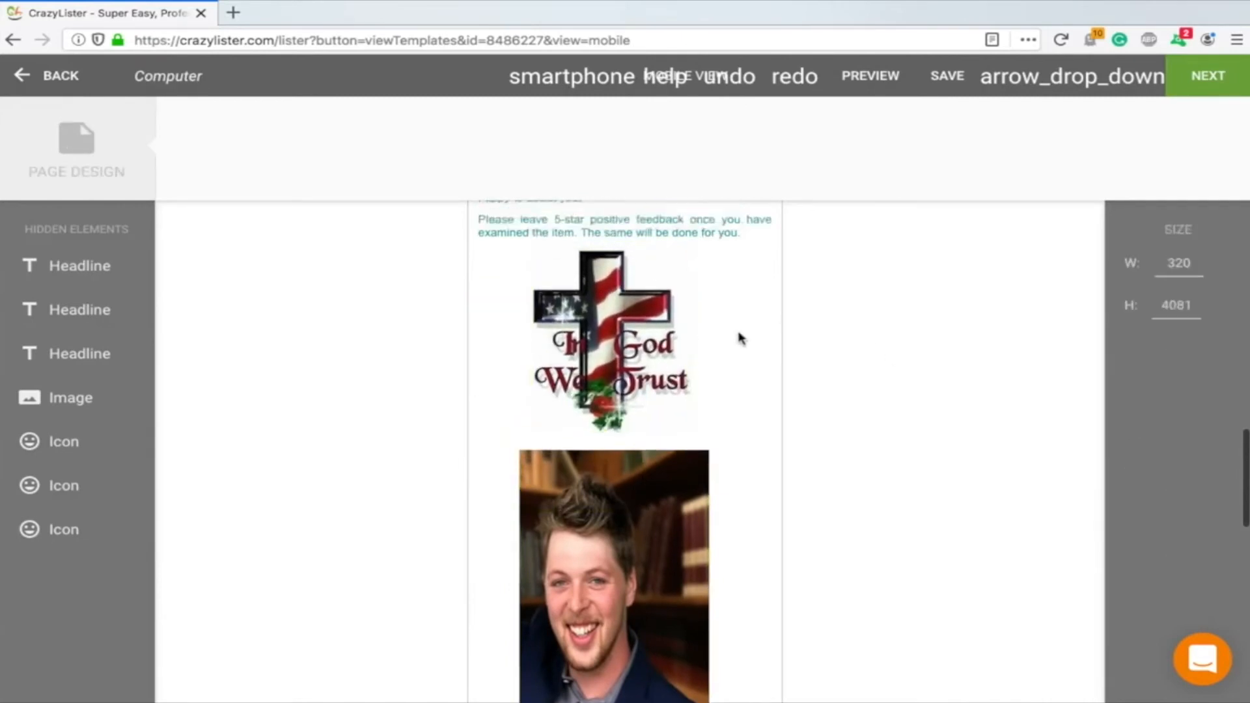
pyautogui.scroll(5, 740, 338)
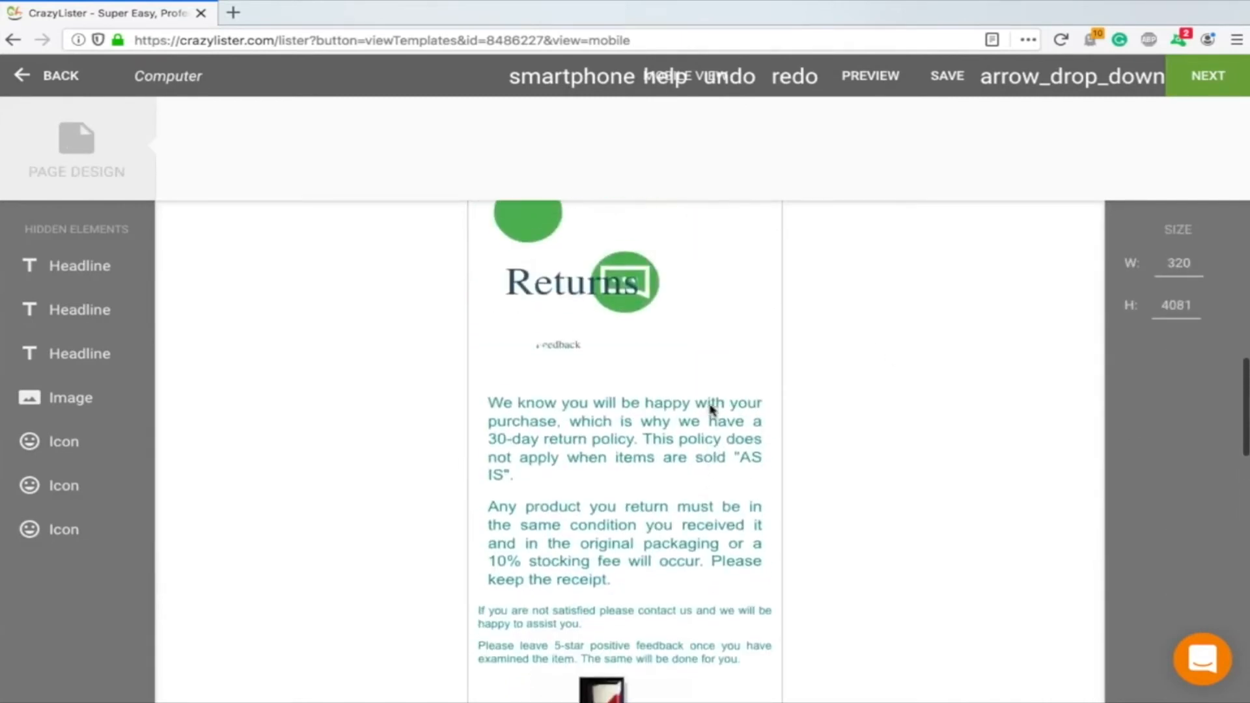
pyautogui.scroll(8, 707, 430)
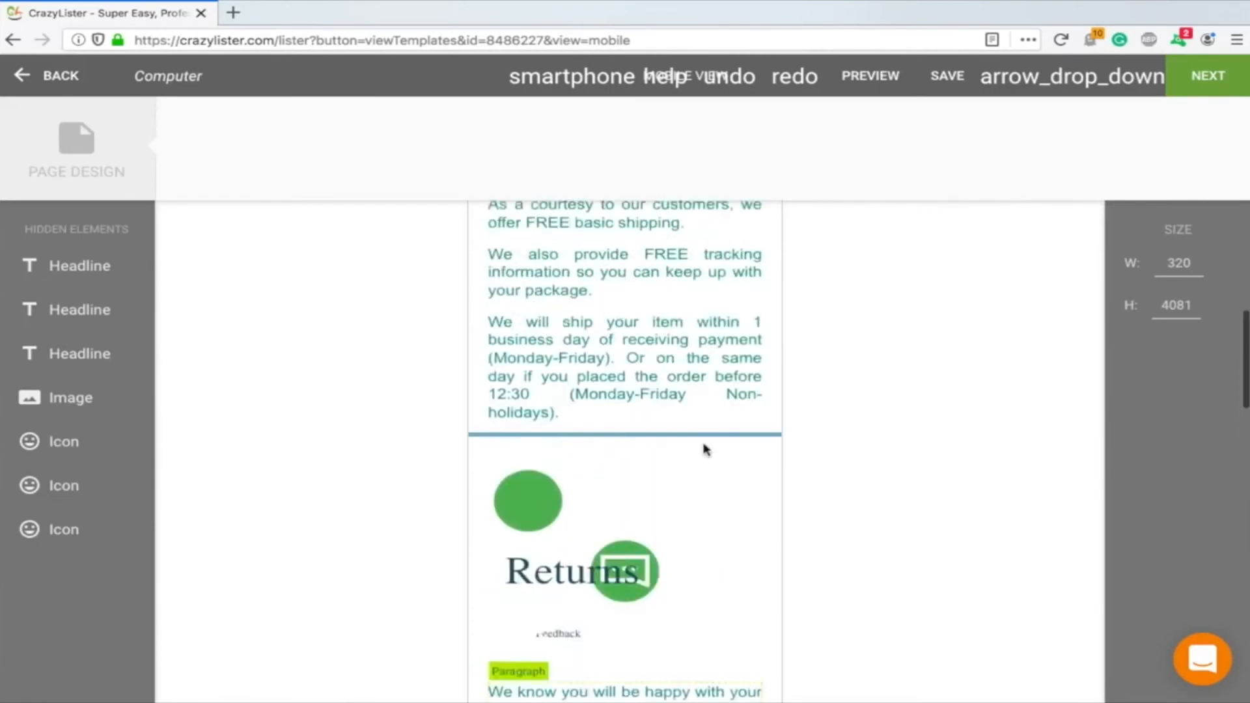
pyautogui.scroll(15, 705, 448)
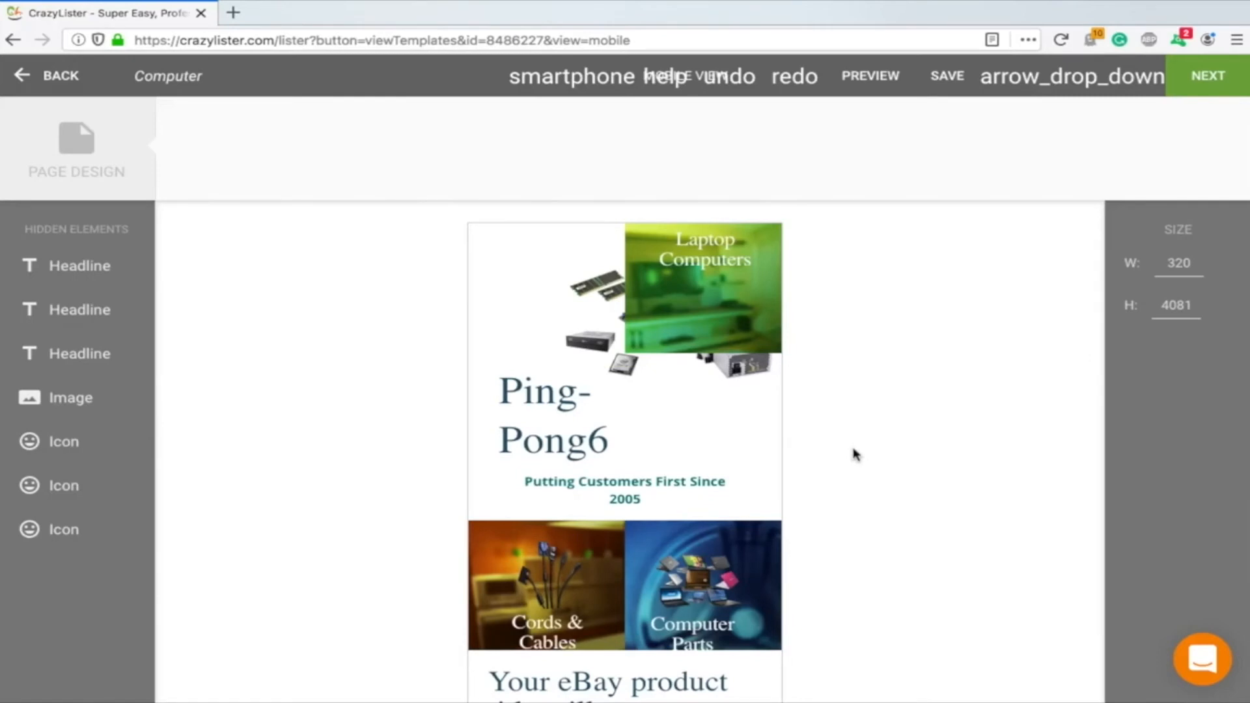
pyautogui.scroll(-3, 567, 416)
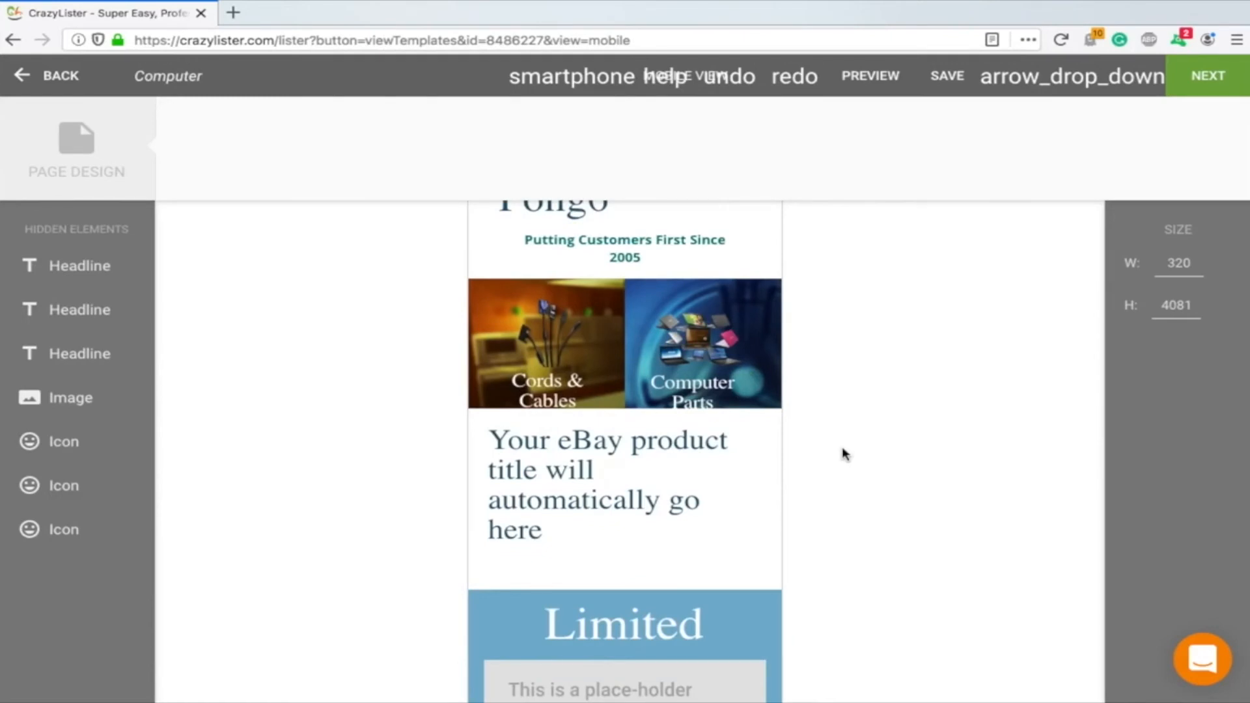
pyautogui.scroll(3, 706, 491)
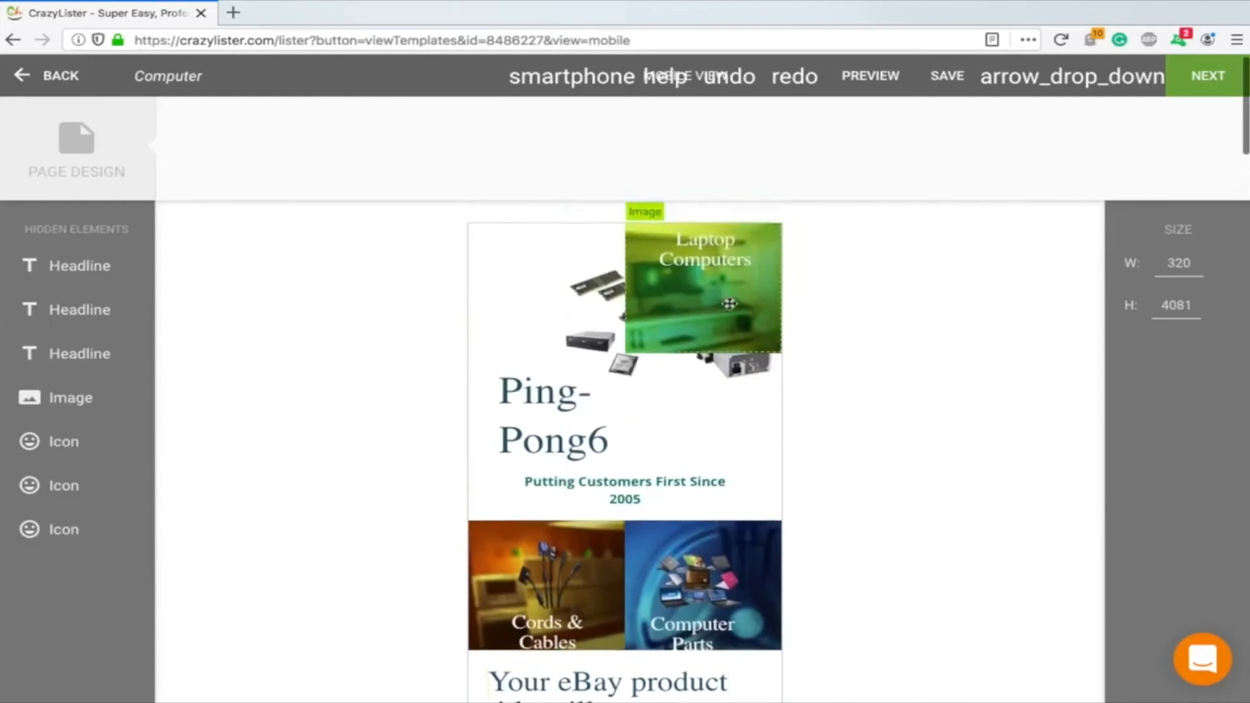
pyautogui.scroll(-6, 729, 304)
pyautogui.scroll(-13, 729, 304)
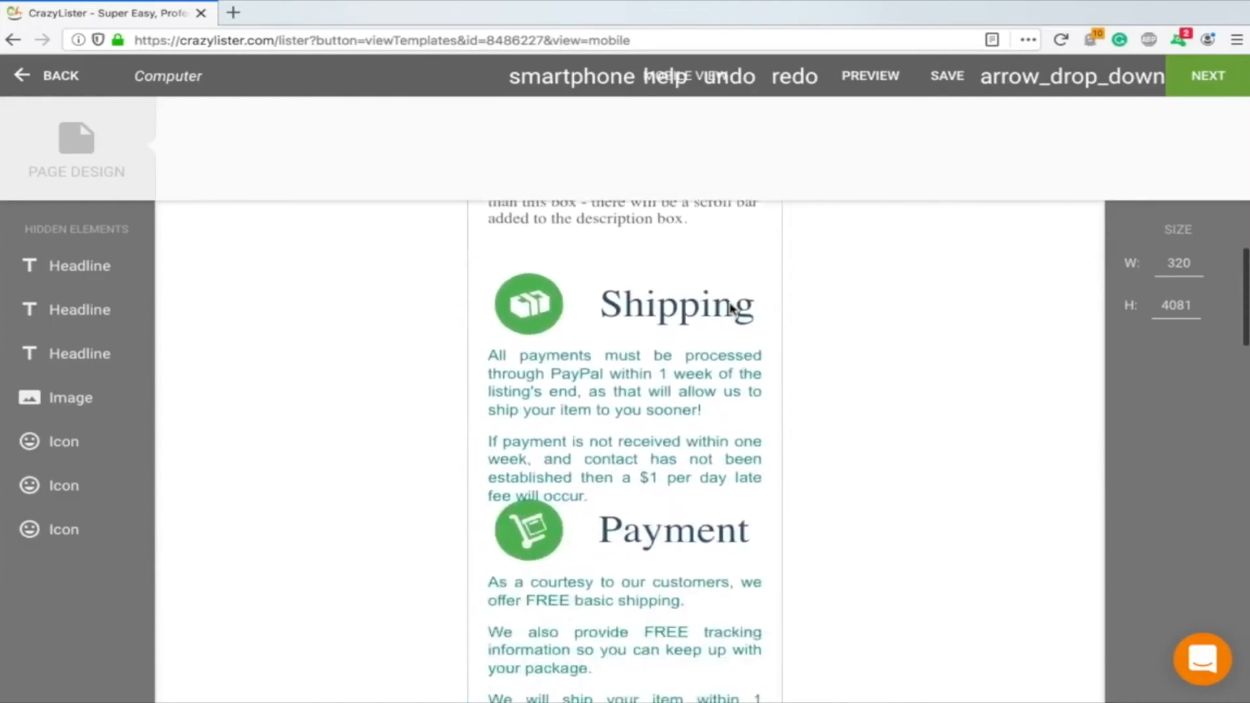
pyautogui.scroll(-6, 732, 310)
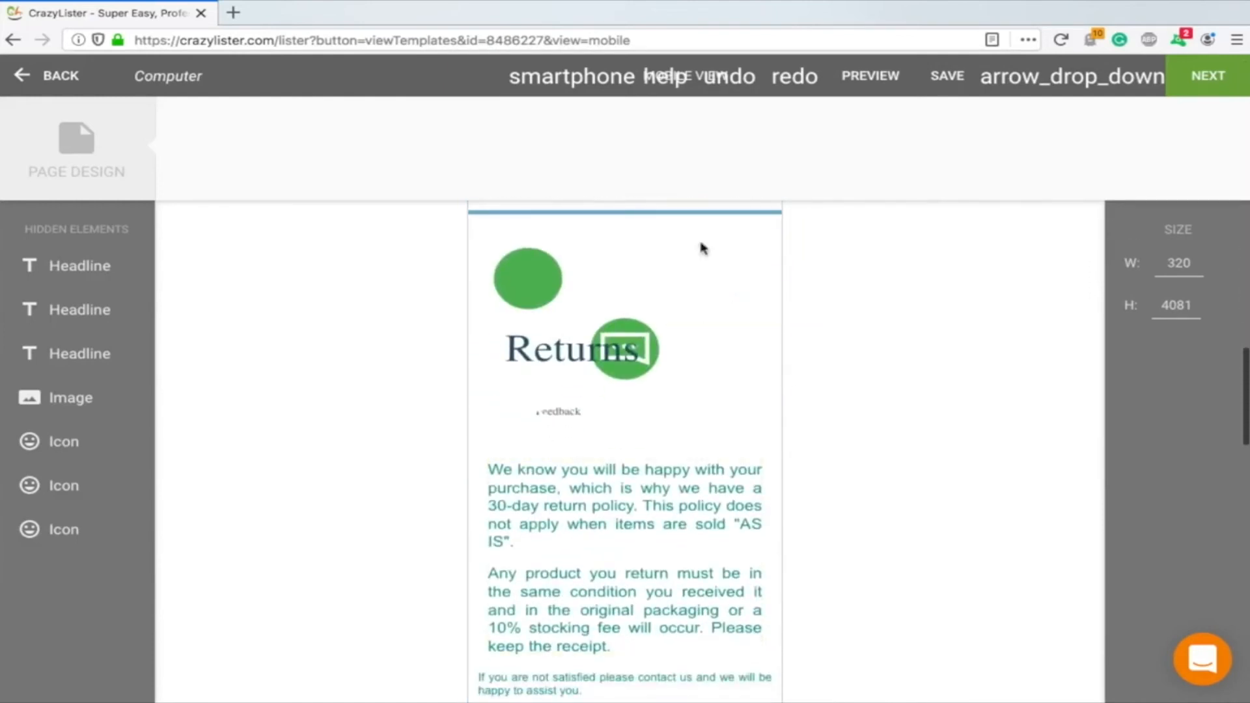
pyautogui.scroll(20, 854, 389)
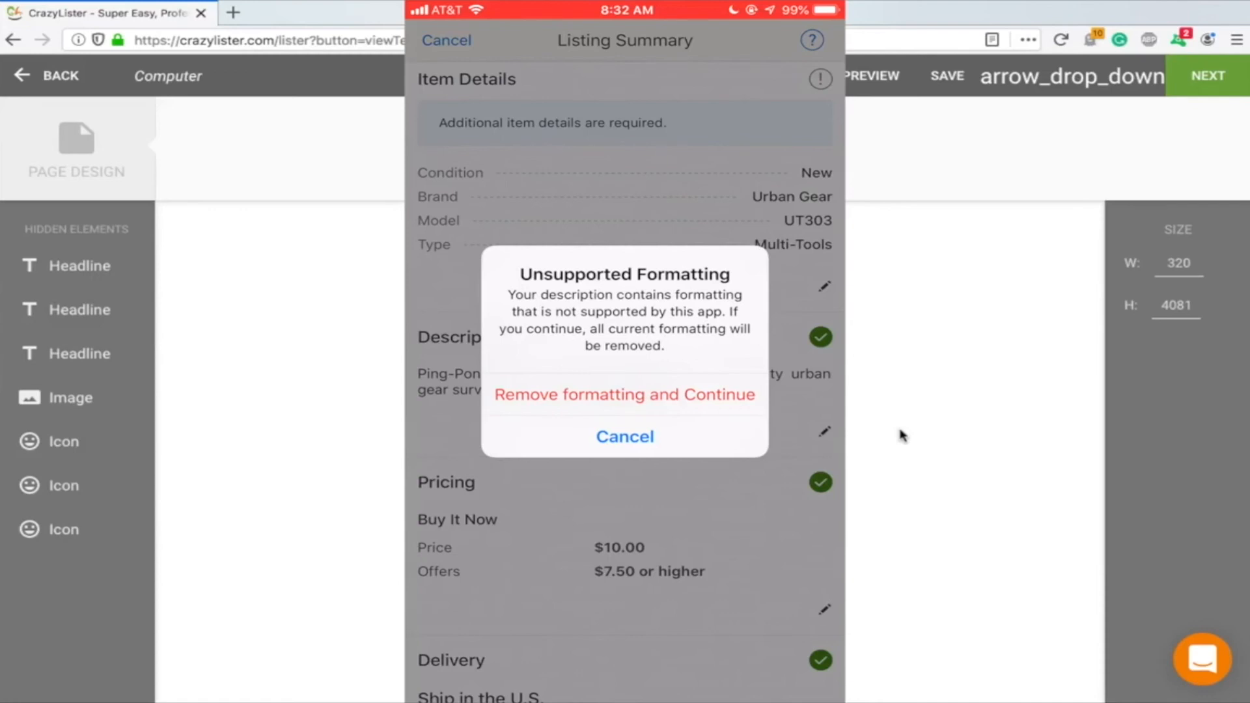
pyautogui.scroll(-7, 888, 408)
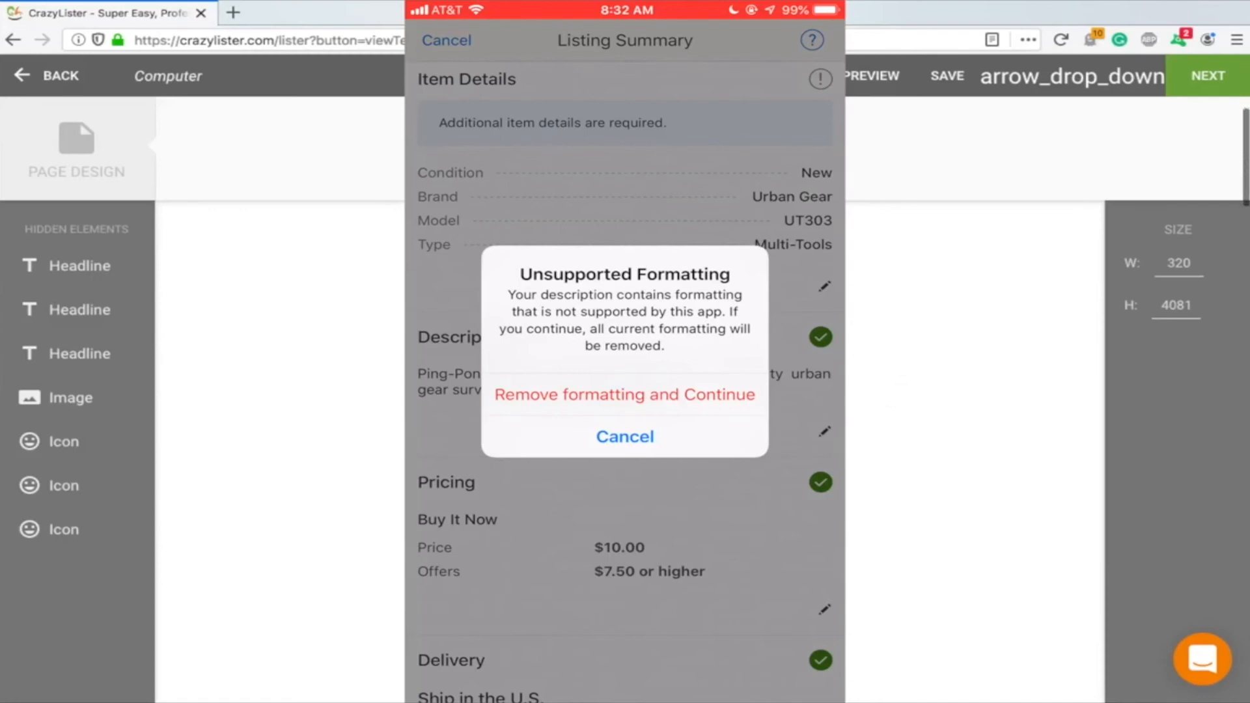
pyautogui.scroll(-10, 888, 408)
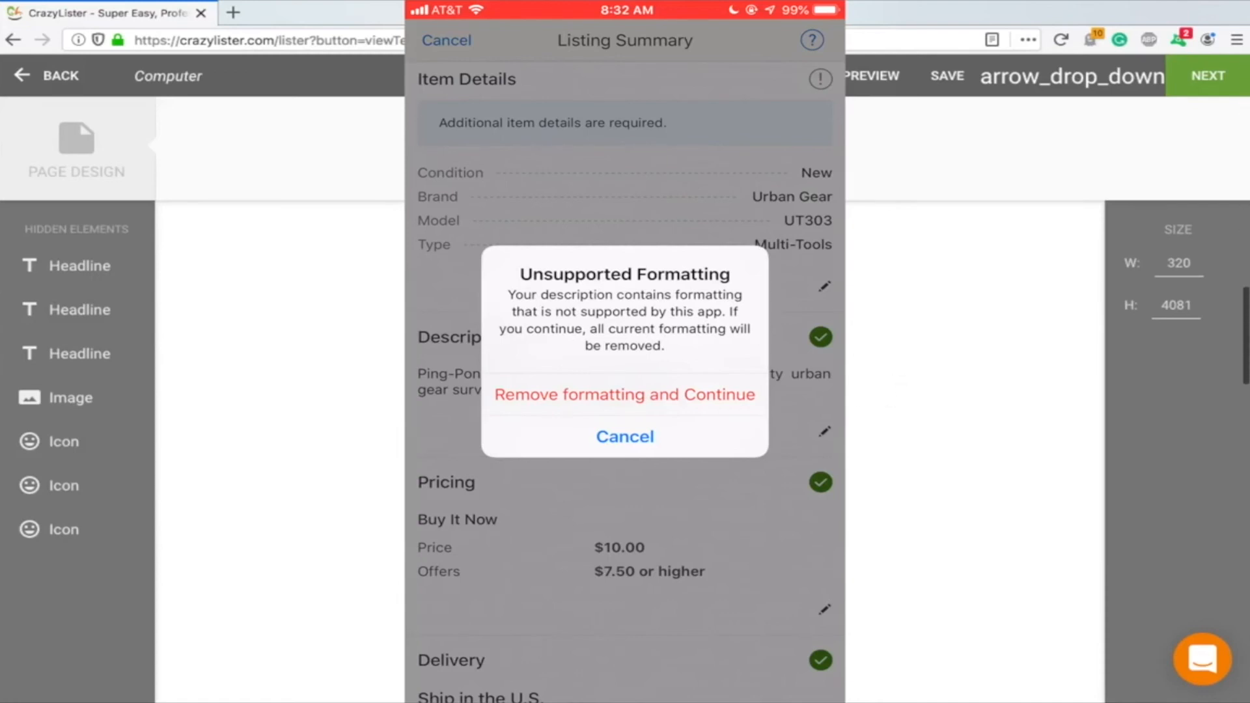
pyautogui.scroll(-8, 889, 408)
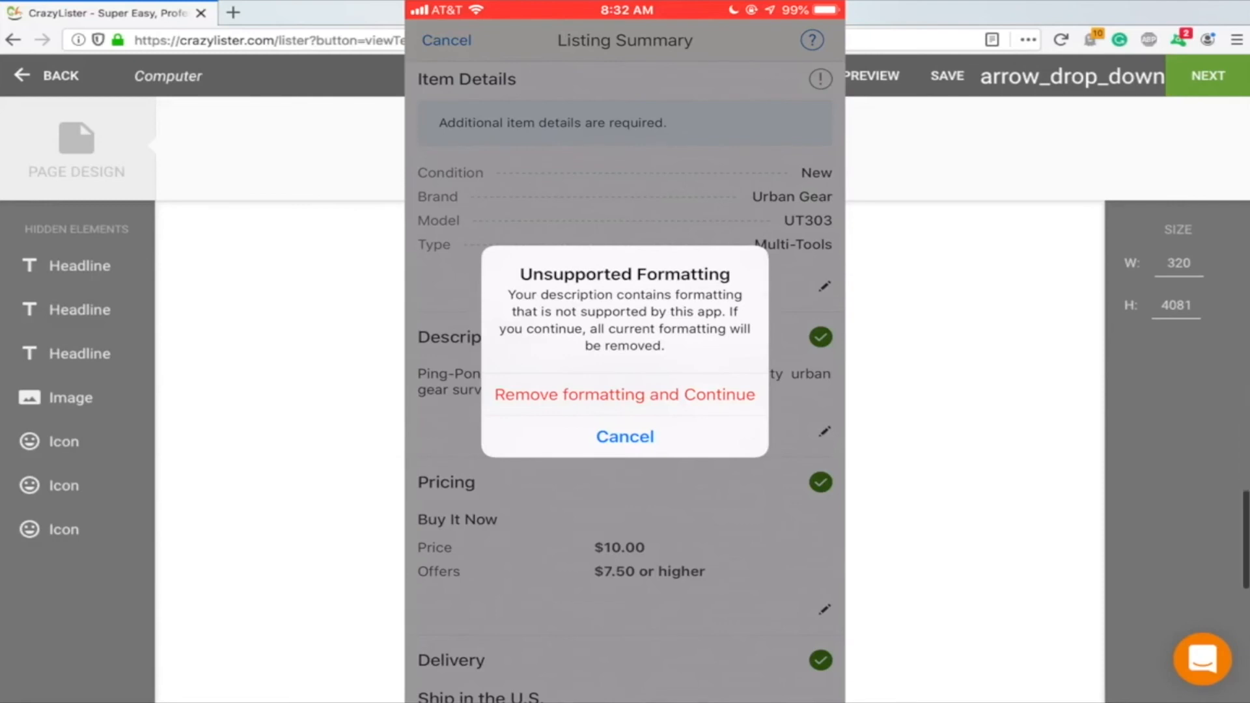
pyautogui.scroll(-1, 888, 408)
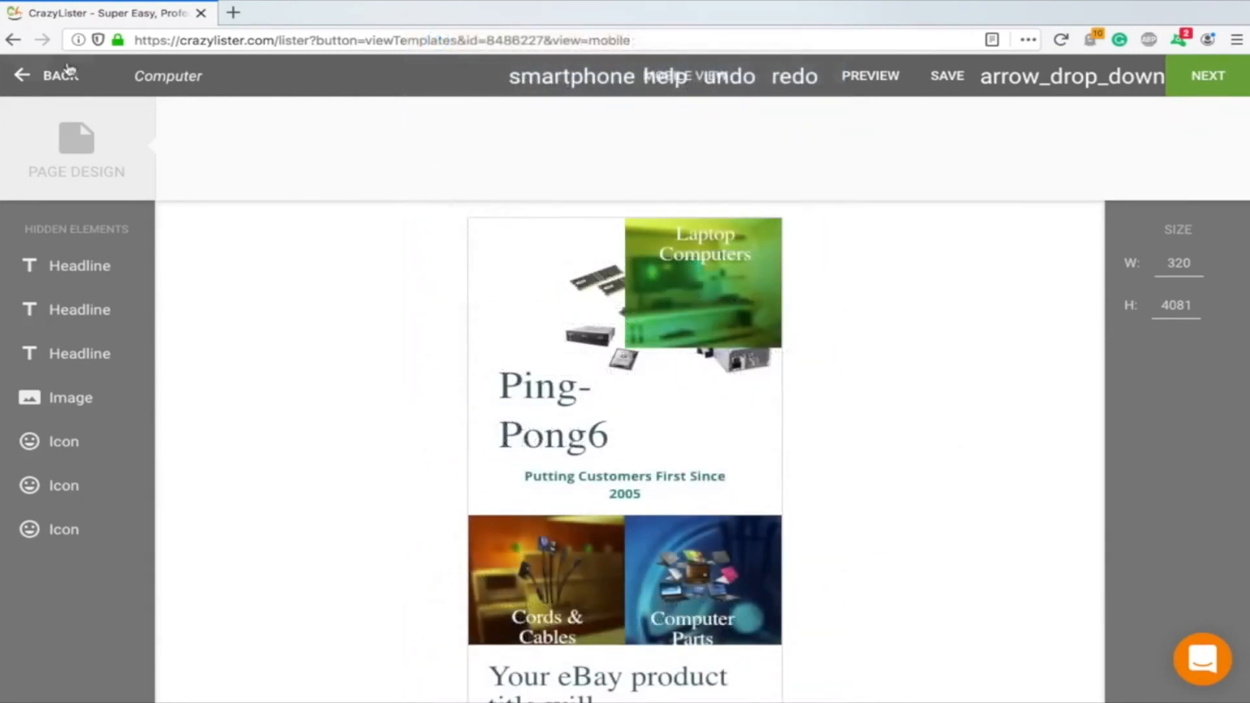
# Leave the template editor and return to the templates list, discarding the unsaved changes
pyautogui.click(33, 77)
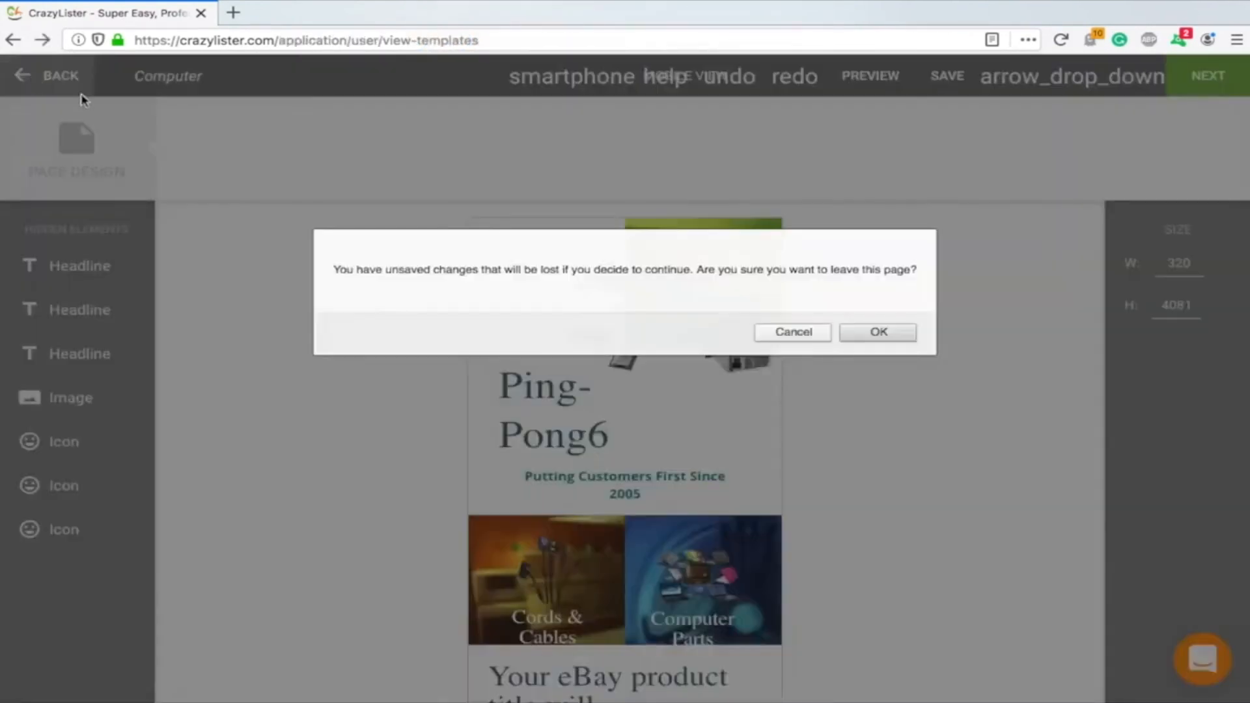
pyautogui.click(881, 336)
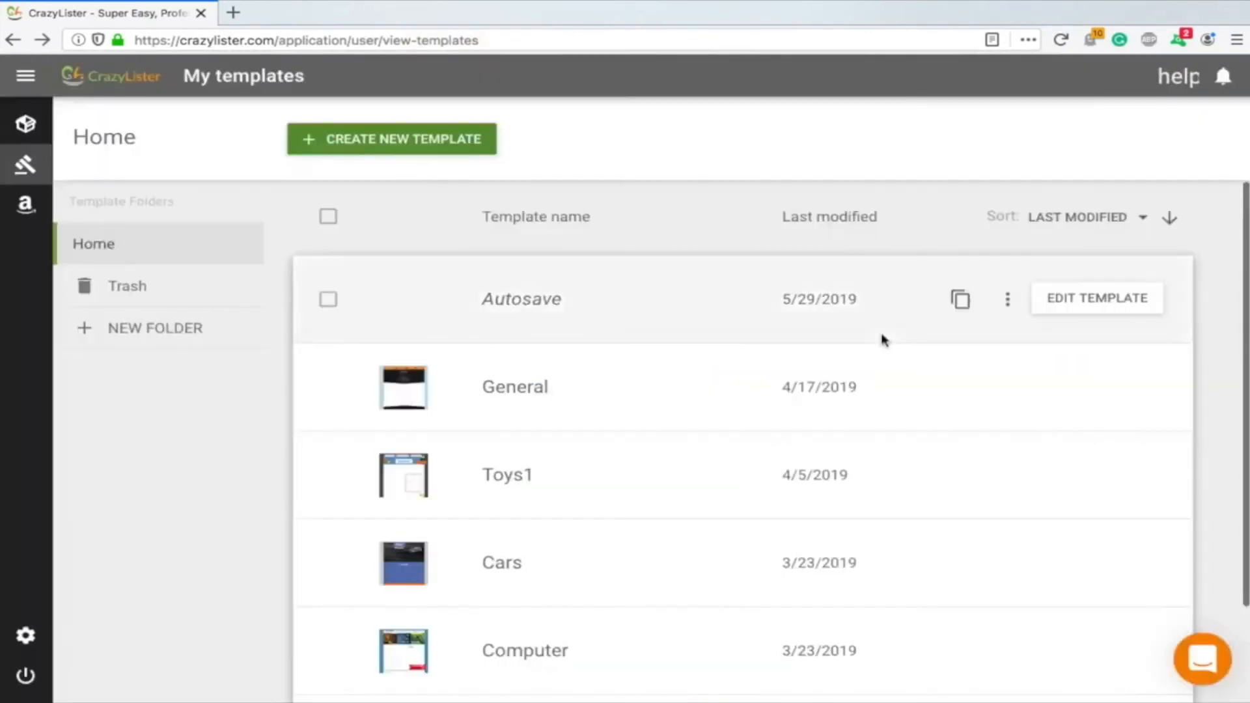